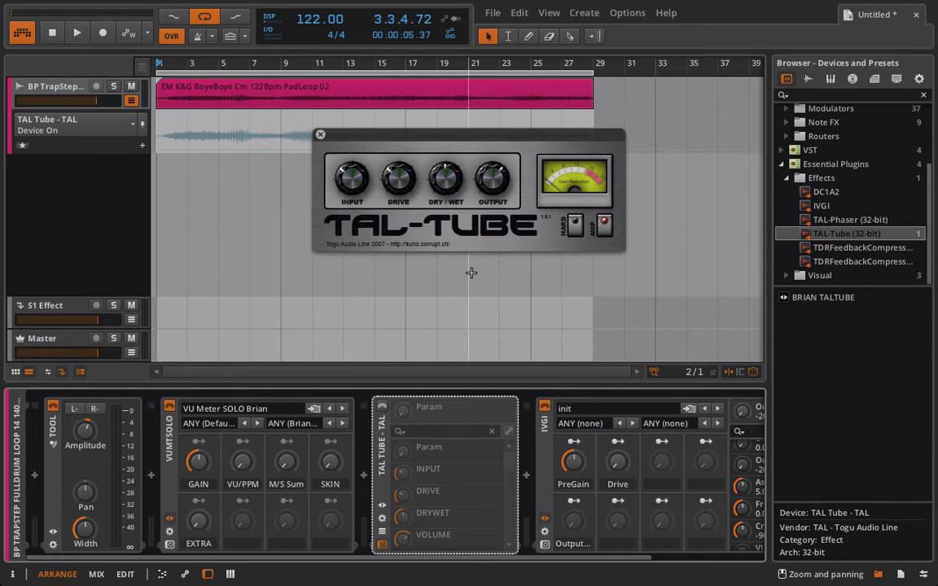
Close the TAL-Tube window and list the presets of the Visual folder under Essential Plugins
left_click(320, 135)
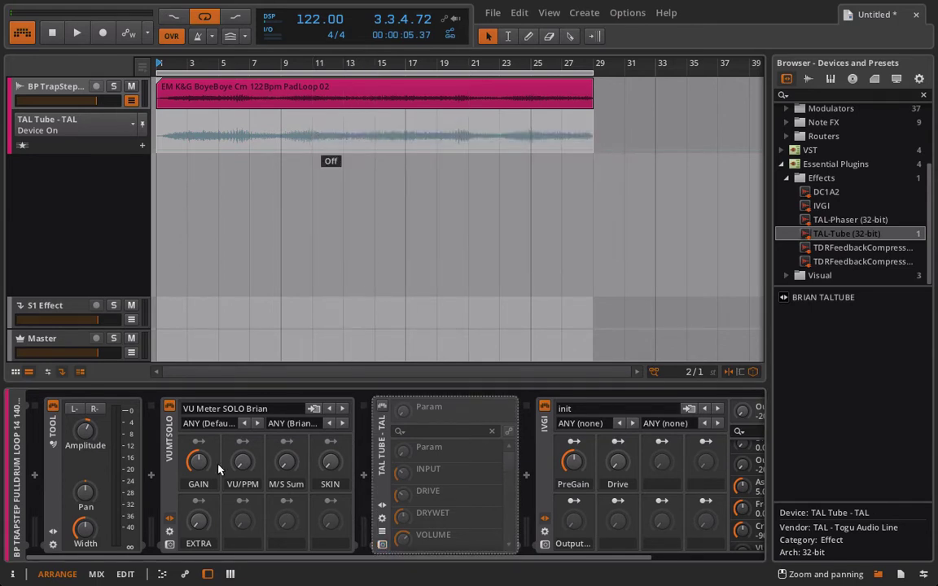
left_click(790, 178)
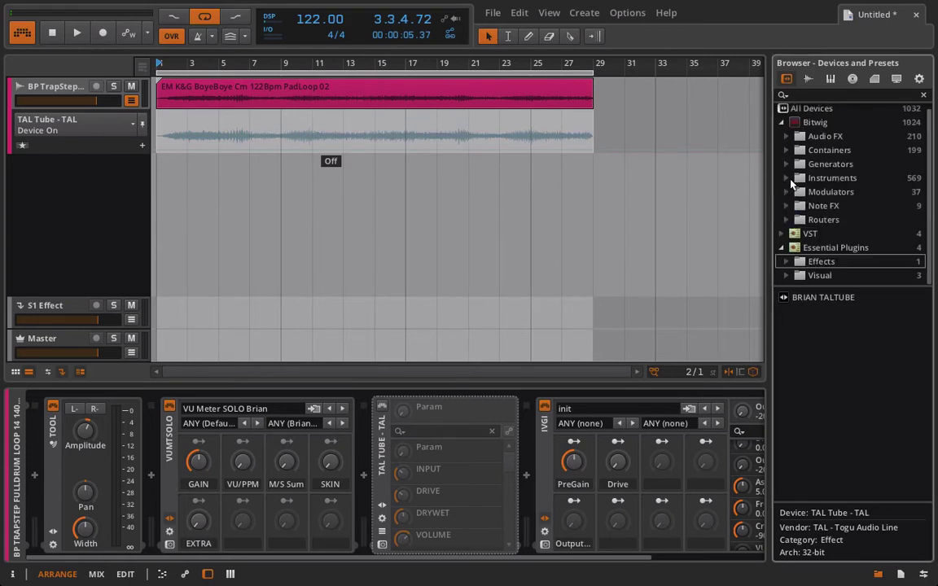
left_click(817, 263)
left_click(811, 278)
left_click(811, 264)
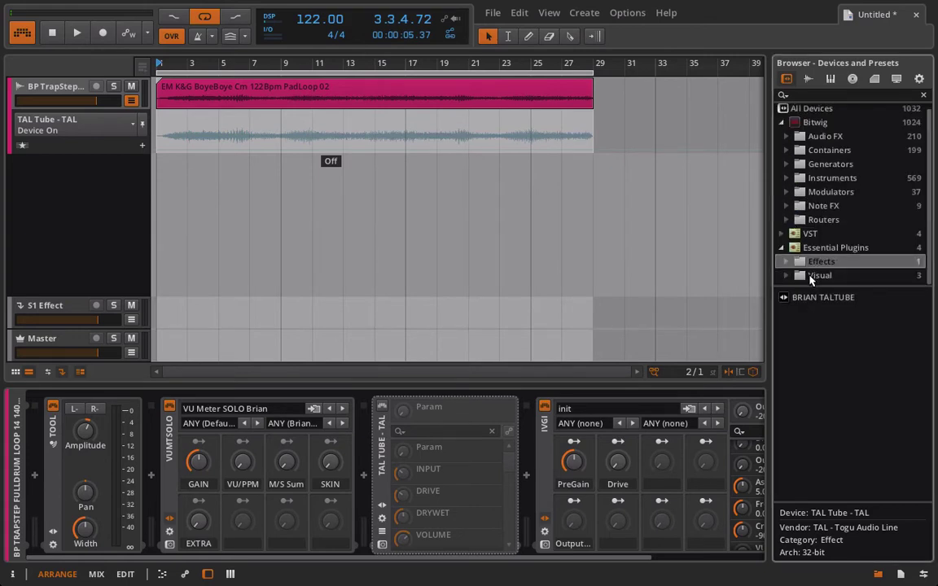
left_click(810, 276)
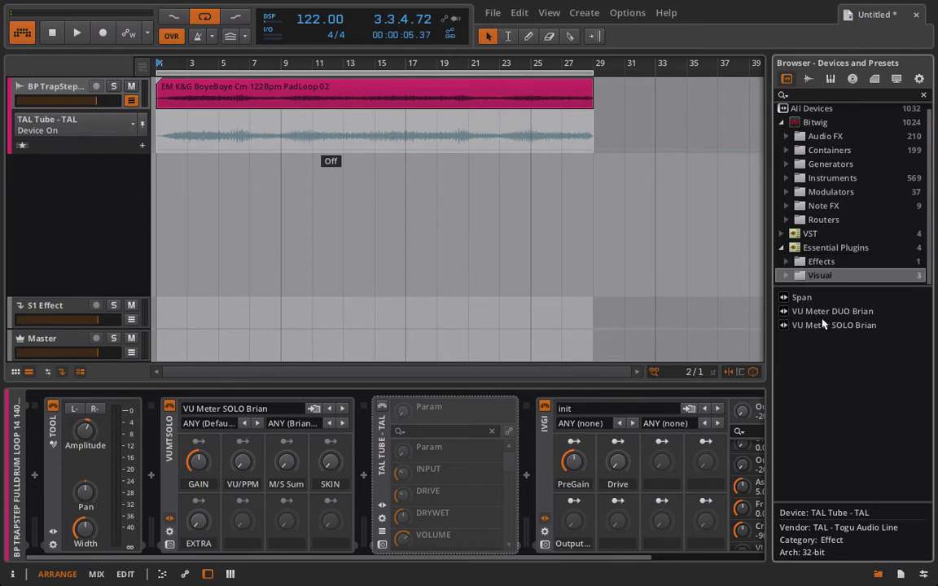
Widen the browser and view the details of the Span preset
left_click_drag(769, 296, 672, 298)
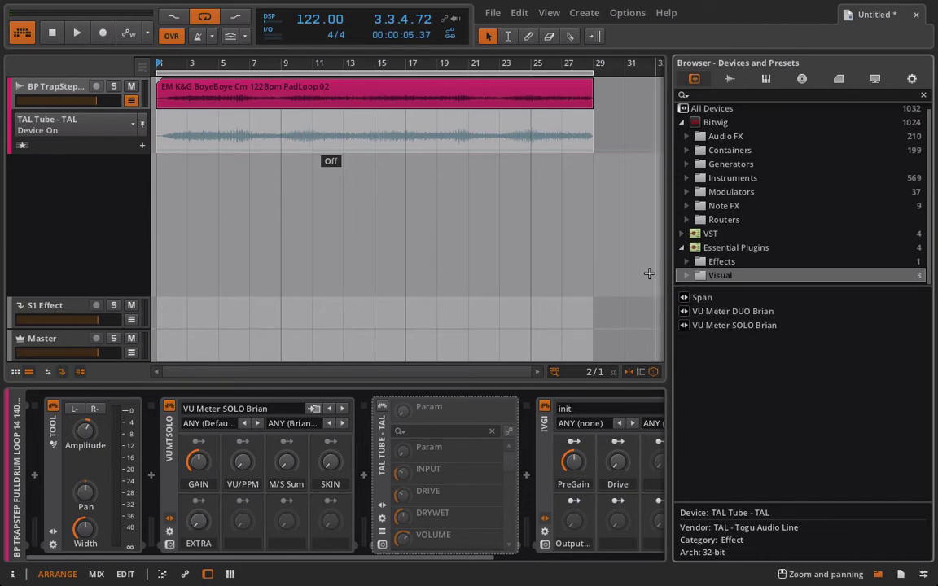
left_click(588, 256)
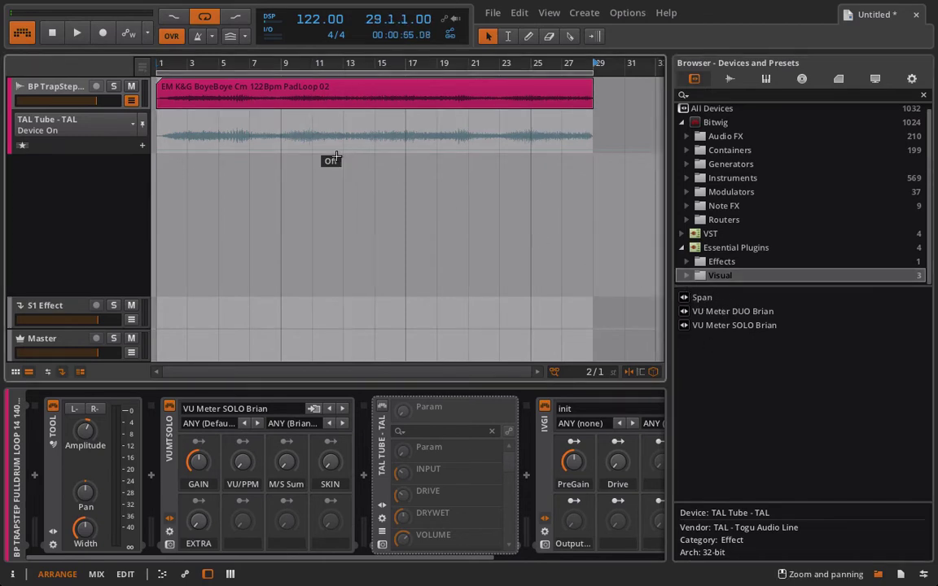
left_click(710, 297)
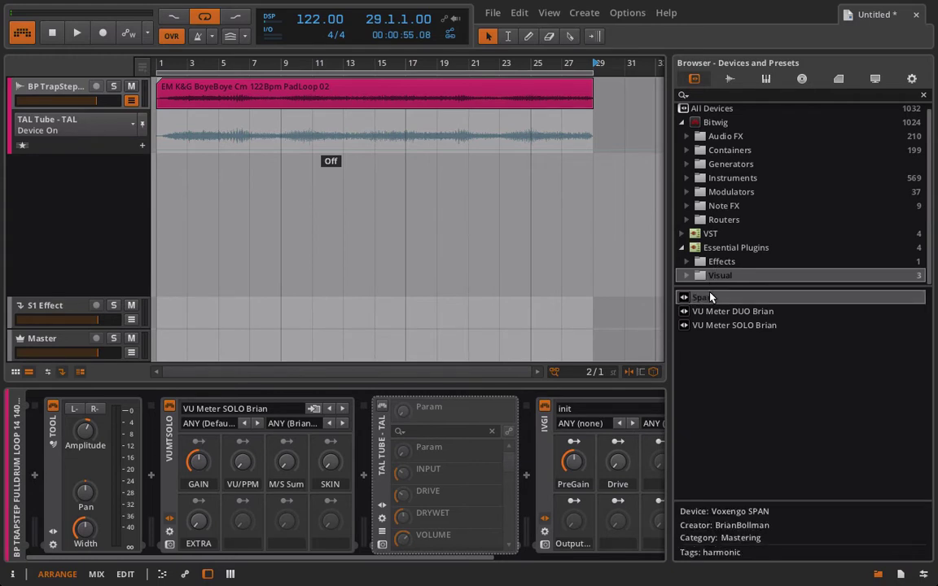
Insert the VU Meter SOLO Brian preset between the Tool device and the existing VUMTSolo, and show its remote controls
left_click(715, 325)
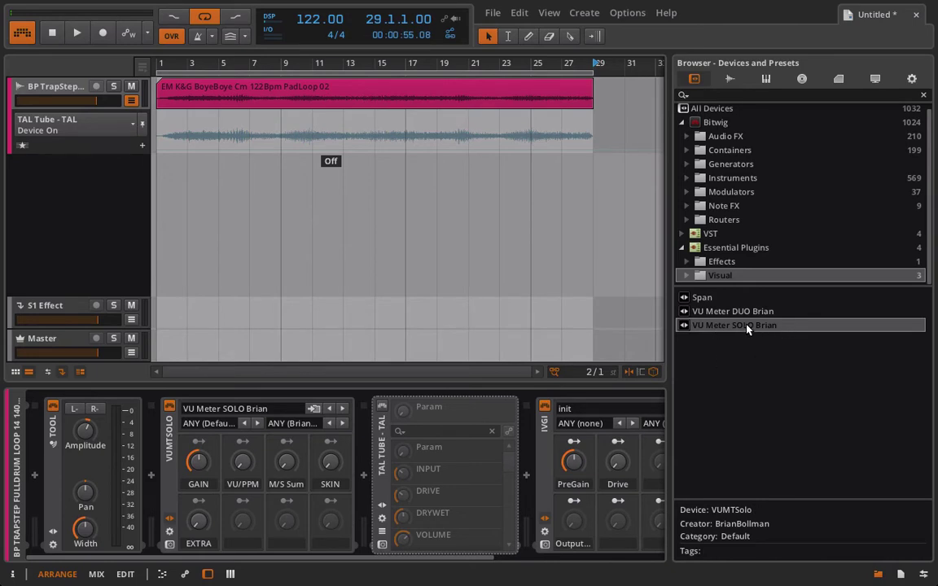
left_click_drag(748, 328, 142, 424)
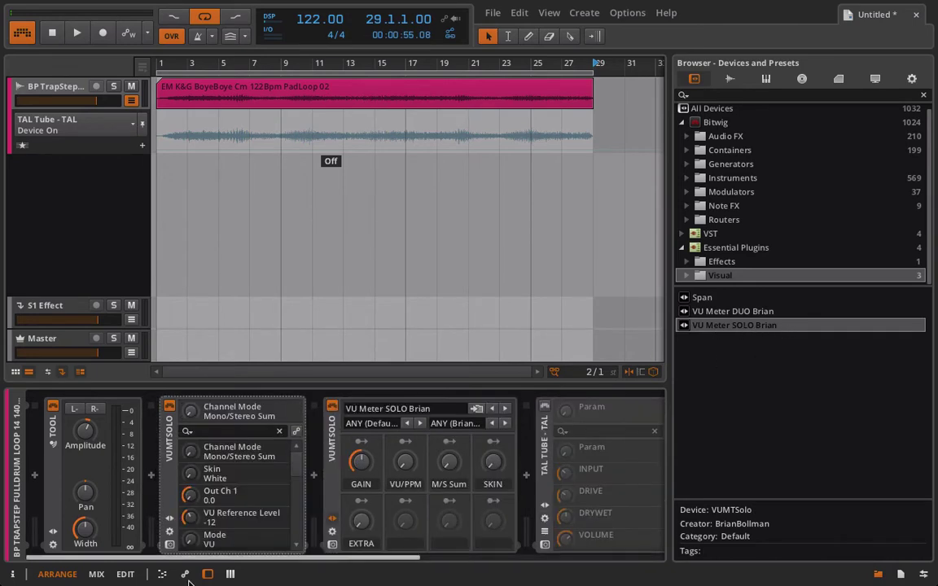
left_click(170, 519)
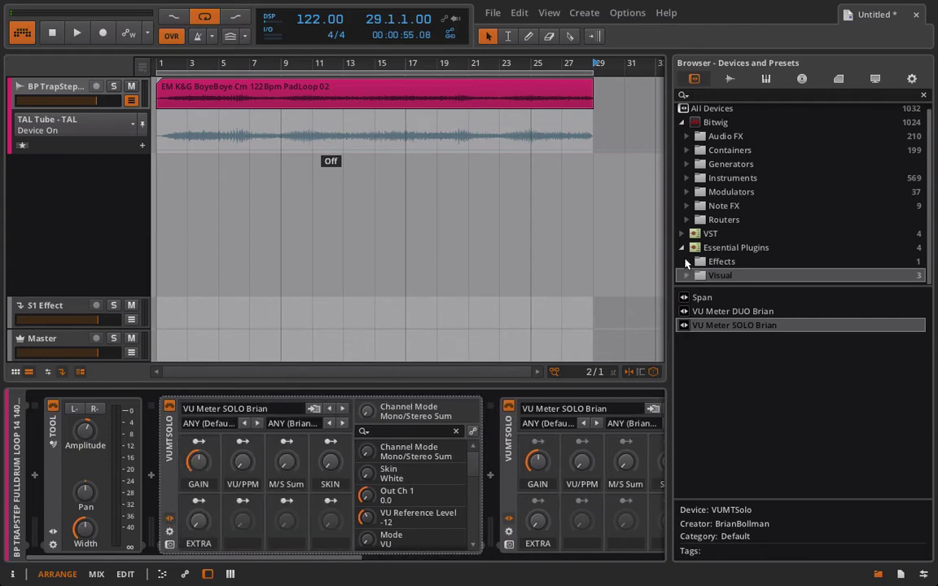
Expand the Visual plugin folder and insert the plain VUMTSolo plugin directly after the Tool device
left_click(687, 275)
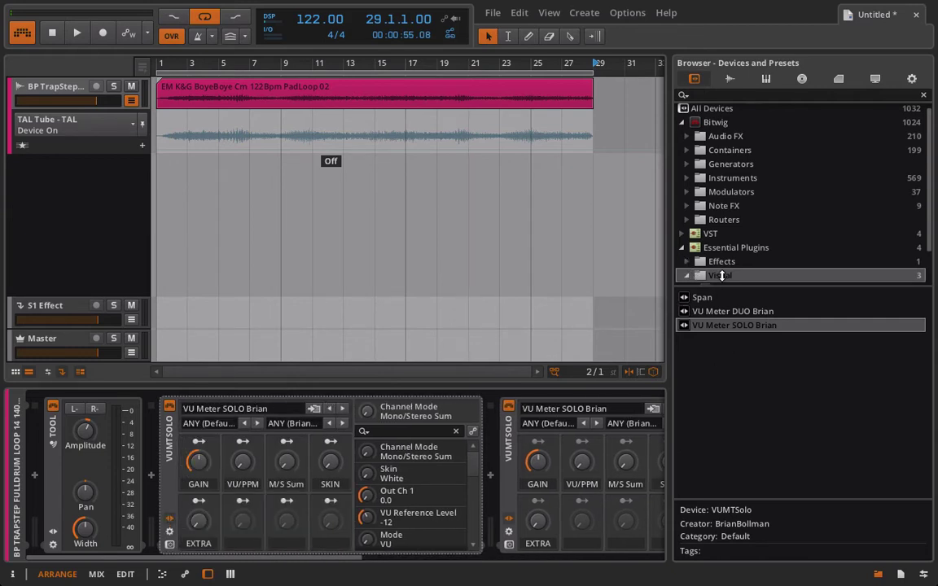
left_click(748, 219)
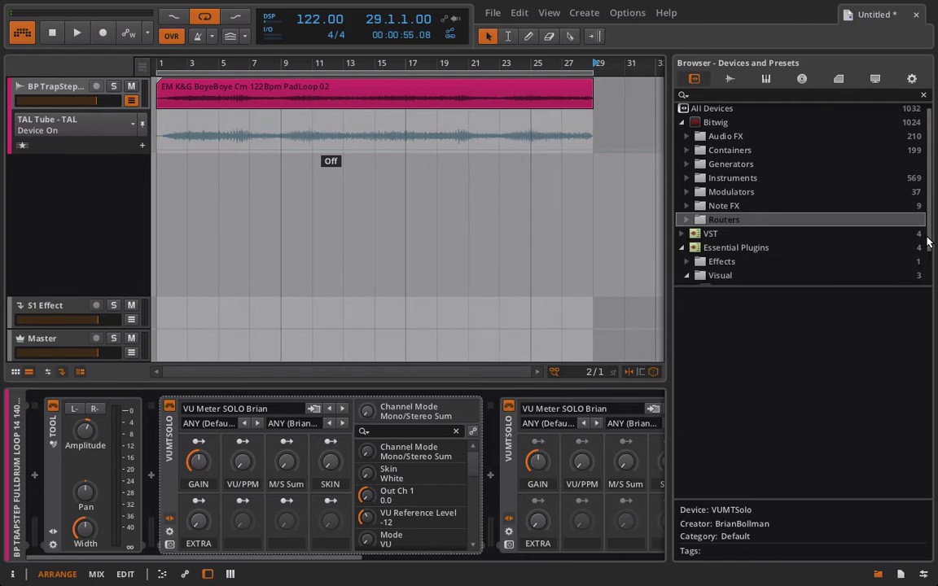
left_click_drag(927, 241, 927, 286)
left_click_drag(744, 276, 148, 465)
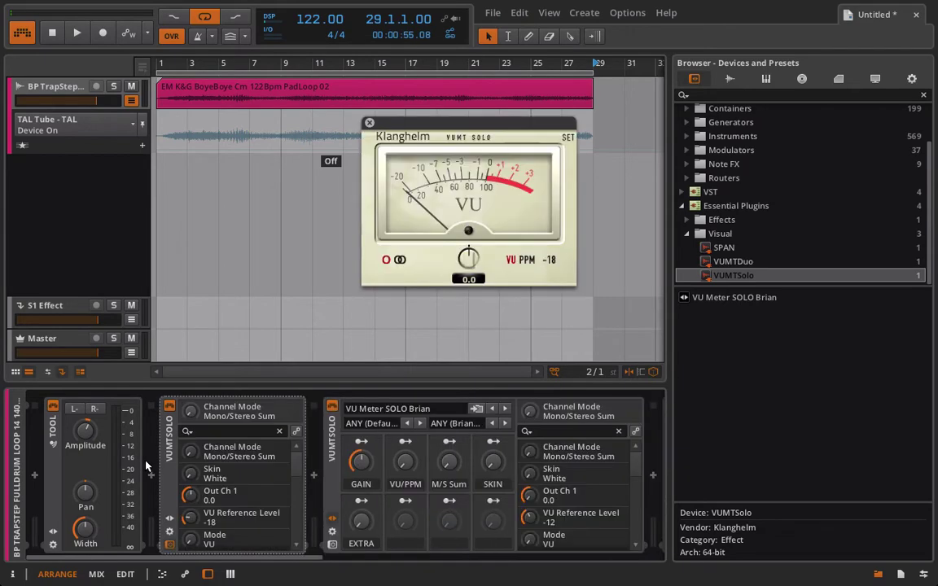
Compare the plain and preset VUMTSolo meters side by side, view the plain one's settings page, and close both windows
left_click(332, 542)
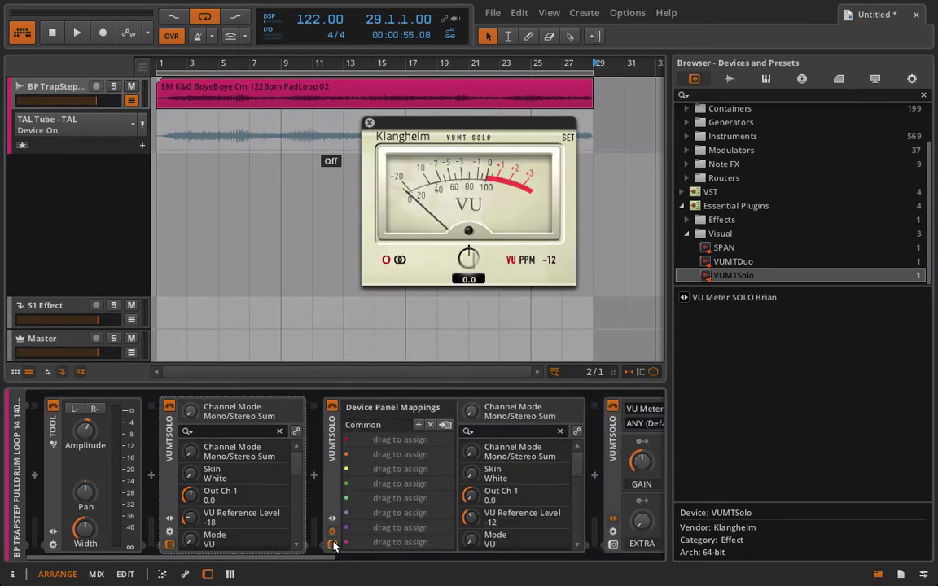
left_click_drag(406, 123, 202, 129)
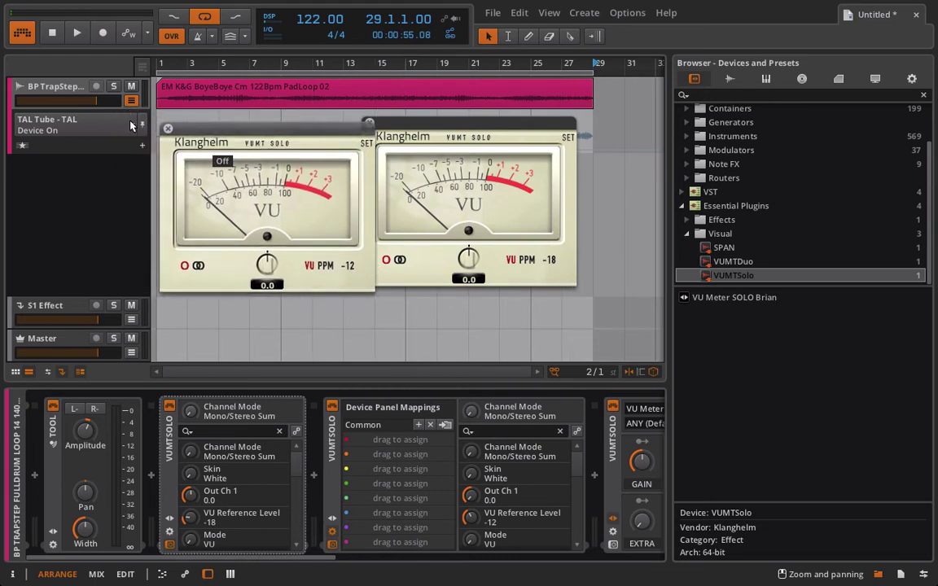
left_click(168, 129)
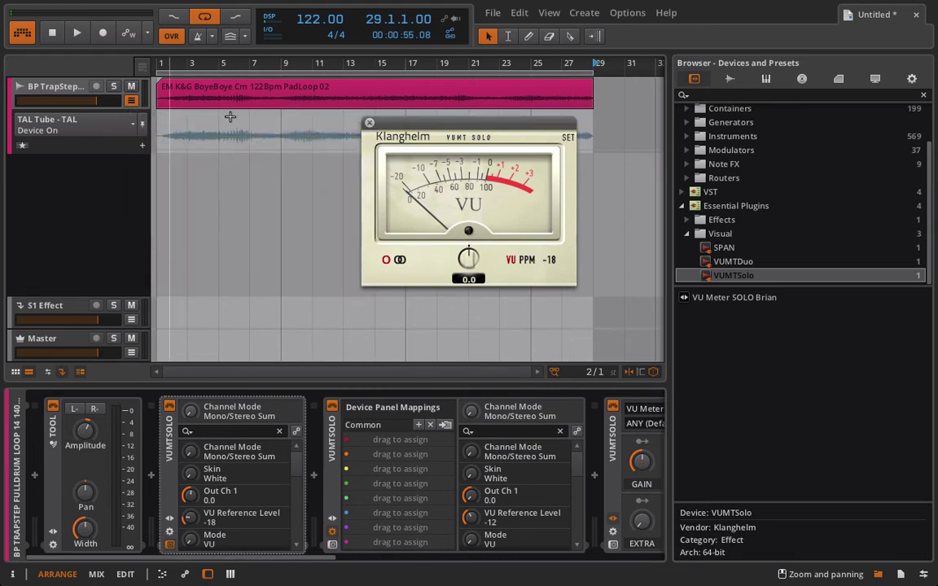
left_click(568, 137)
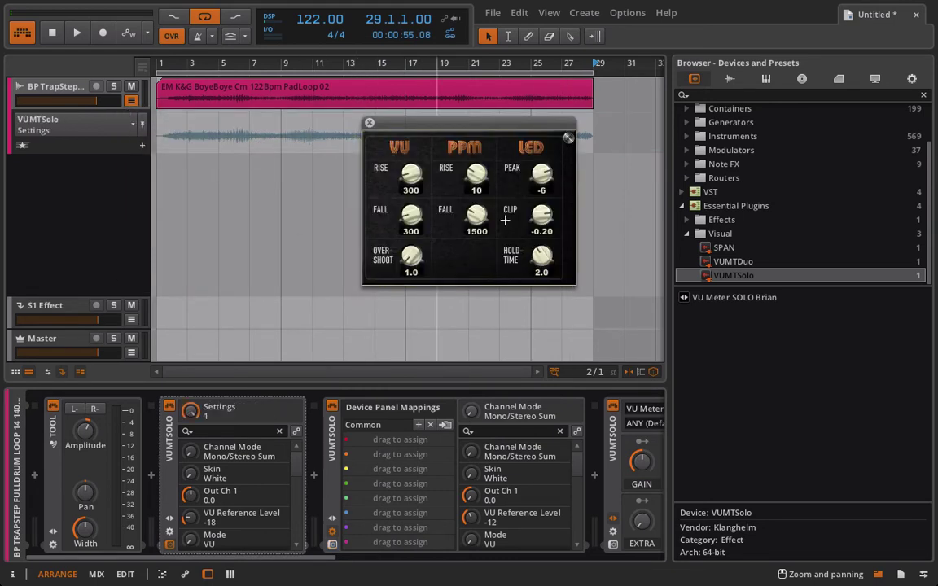
left_click(368, 124)
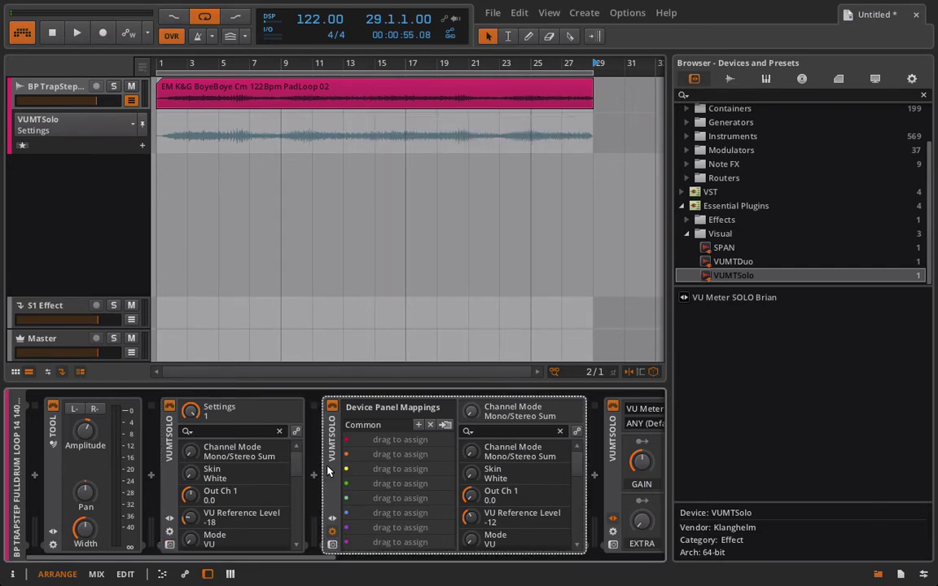
Delete the two added VUMTSolo devices, keeping only the original VU Meter SOLO Brian preset in the chain
left_click(297, 432)
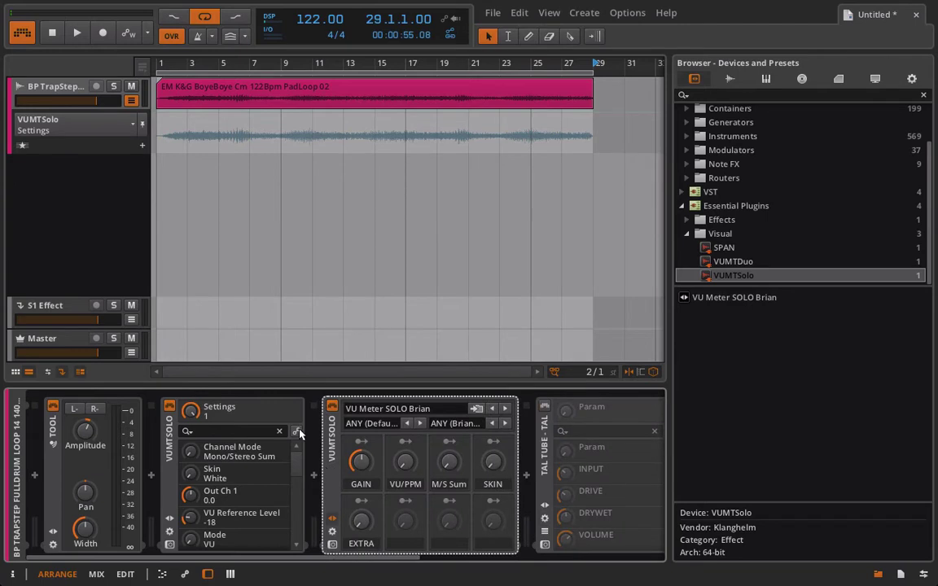
left_click(169, 427)
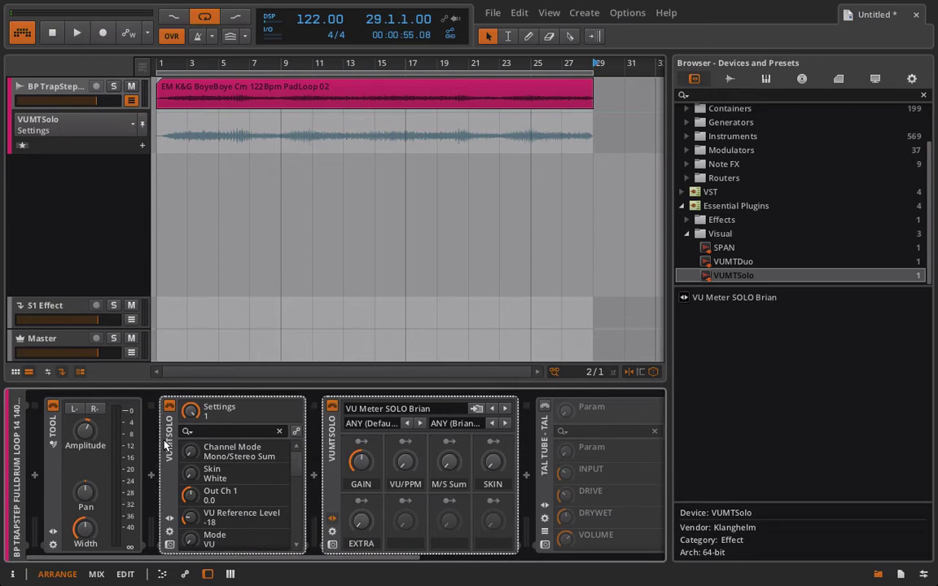
key("Delete")
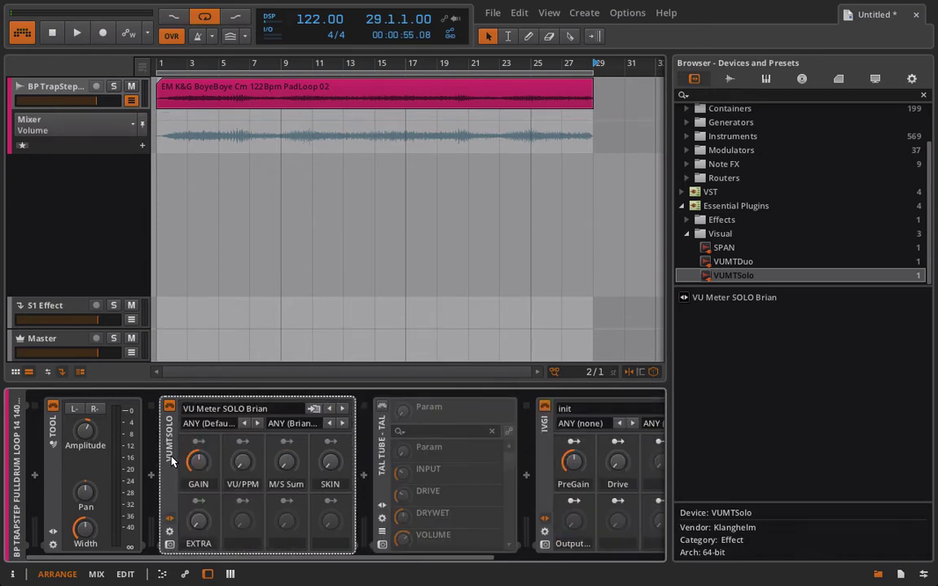
Open the meter window of the remaining VUMTSolo over the arrangement and show the device's remote controls and parameter list
left_click(169, 543)
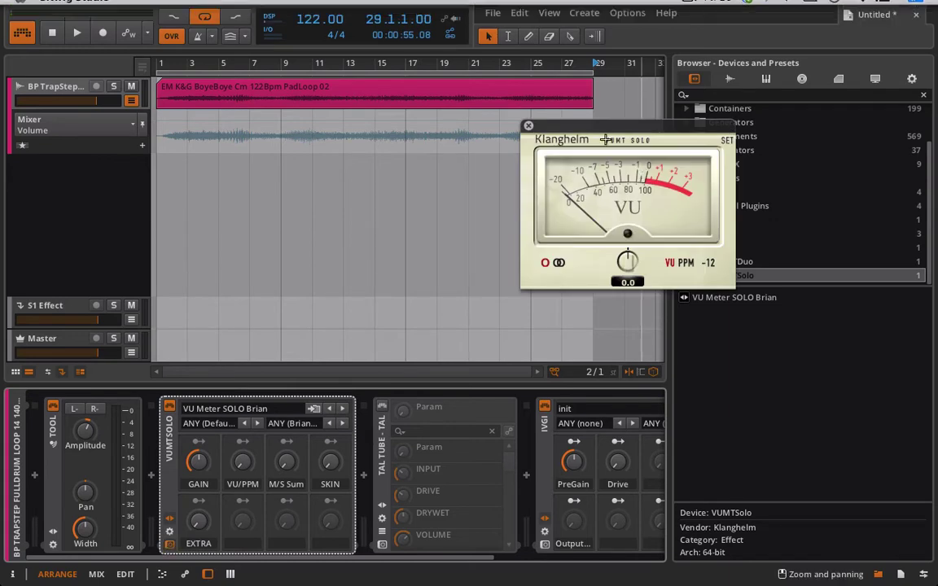
left_click_drag(597, 129, 369, 99)
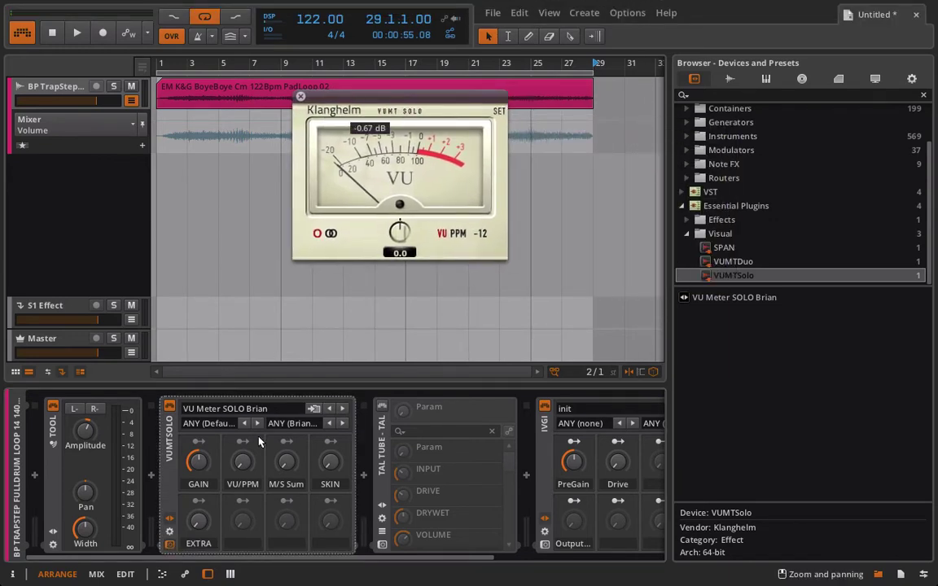
left_click(169, 518)
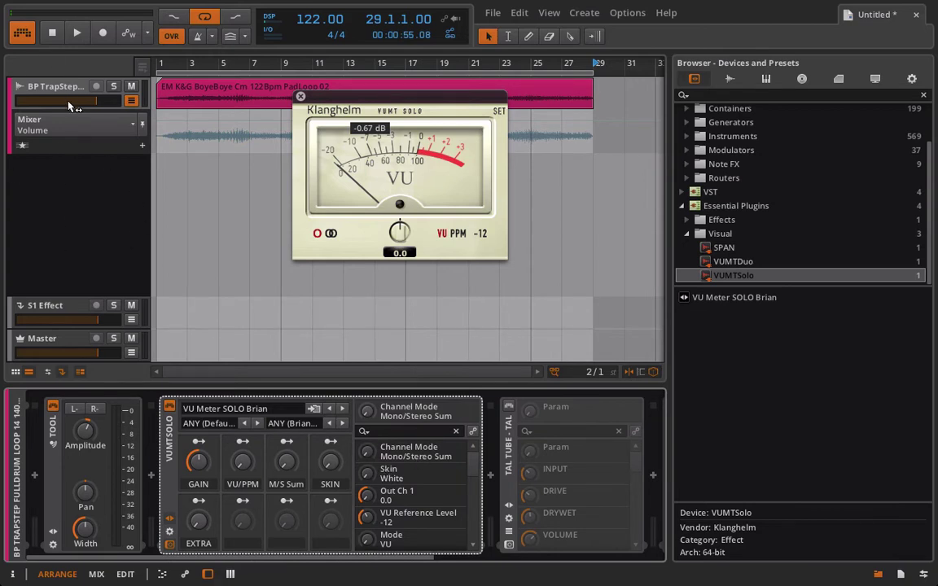
Show the VUMTSolo Channel Mode automation and draw a ramp from minimum near bar 1 to maximum at bar 29
left_click(367, 454)
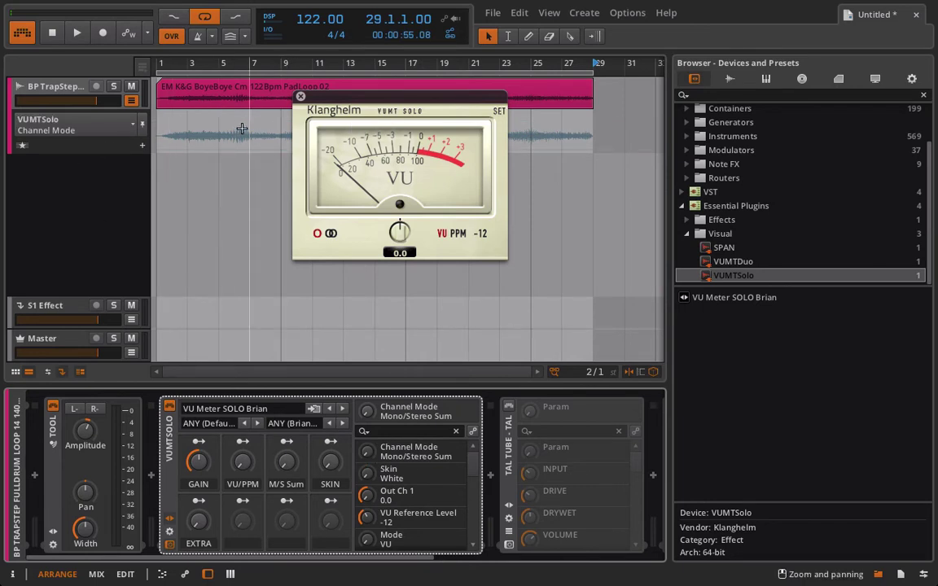
left_click_drag(308, 98, 278, 259)
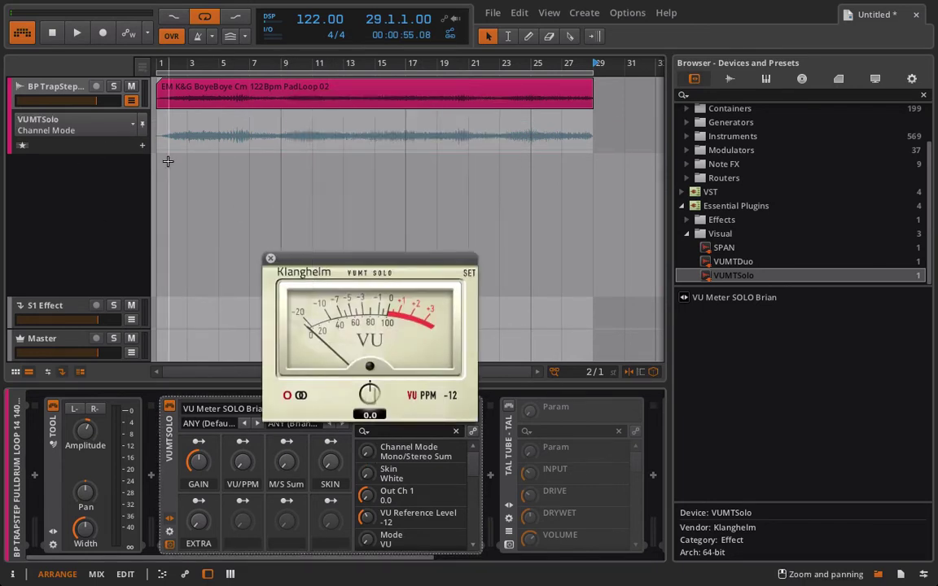
left_click(159, 149)
left_click_drag(376, 150, 593, 112)
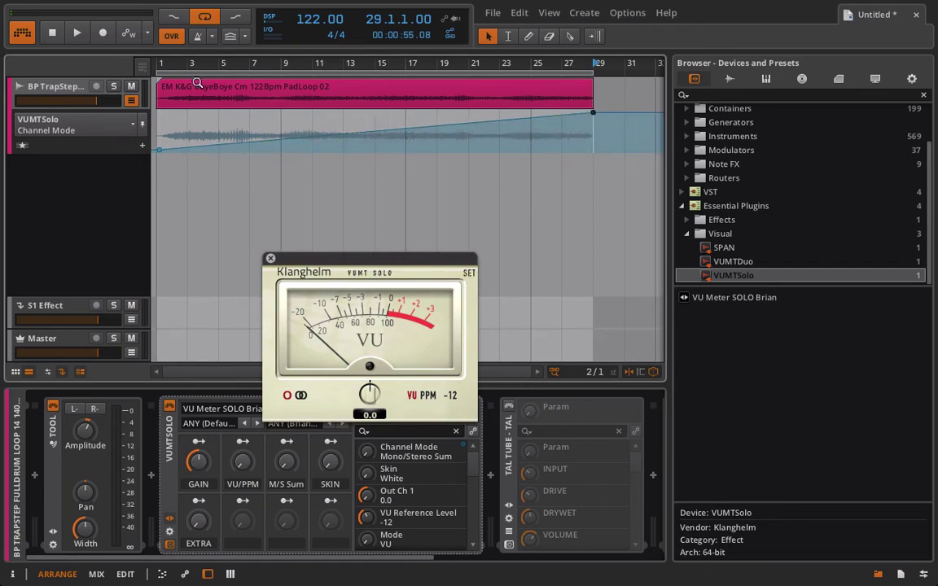
Play the clip from the beginning to check how the meter responds to the Channel Mode automation, and stop playback
key("space")
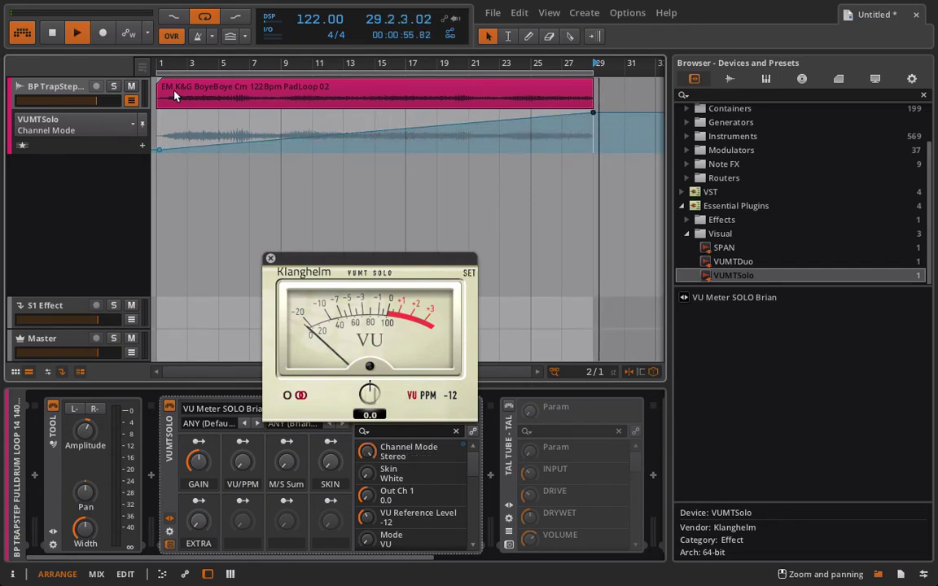
left_click(53, 36)
key("space")
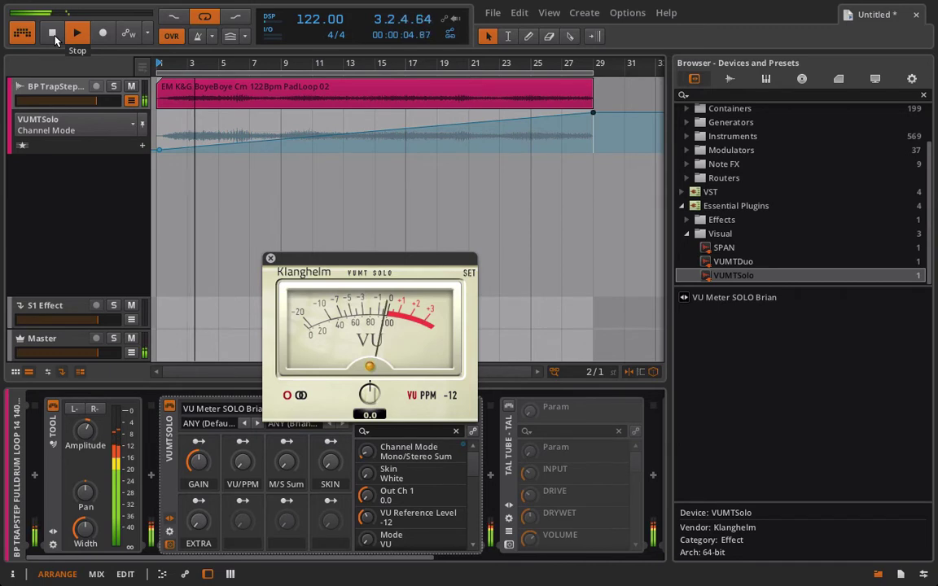
left_click(53, 35)
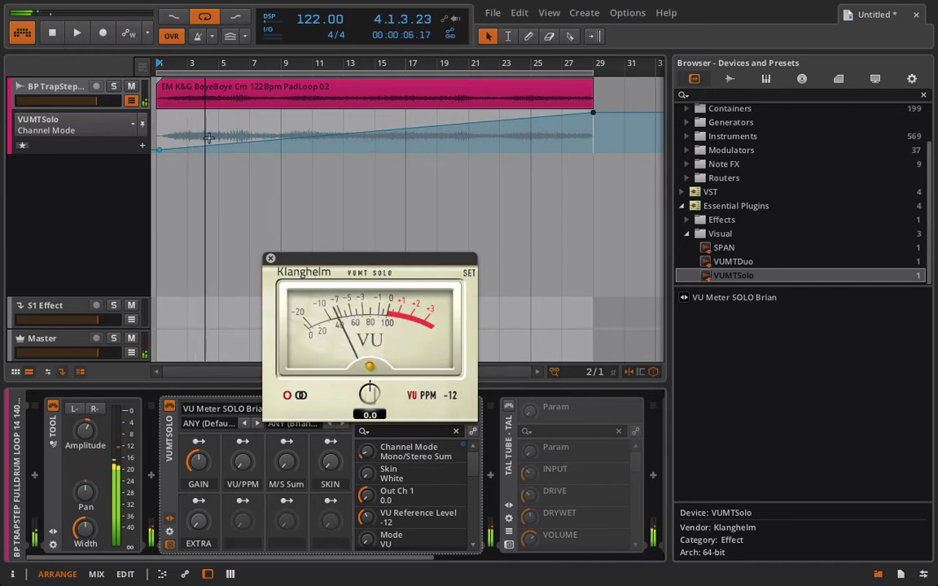
Close the meter window and delete all Channel Mode automation points from the track lane
left_click(269, 257)
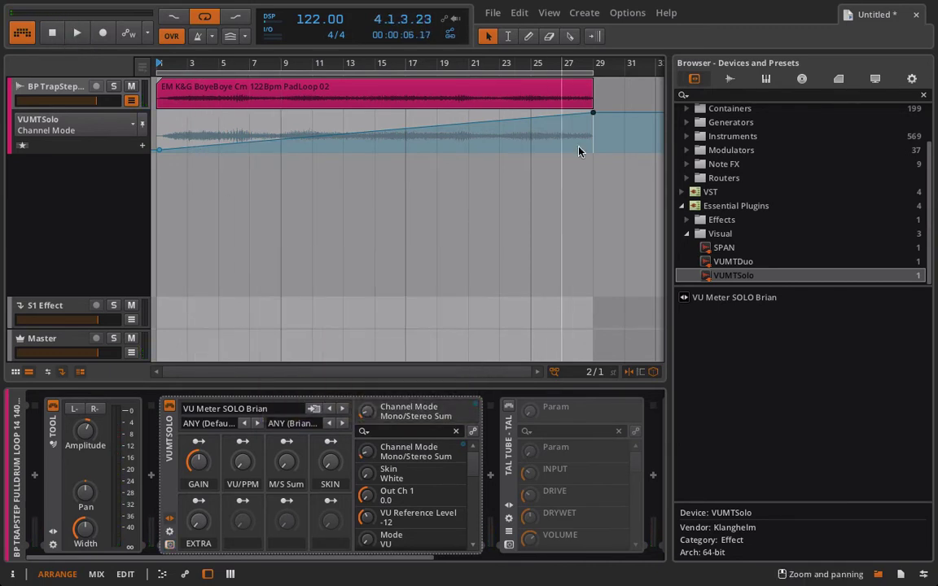
left_click_drag(592, 147, 2, 78)
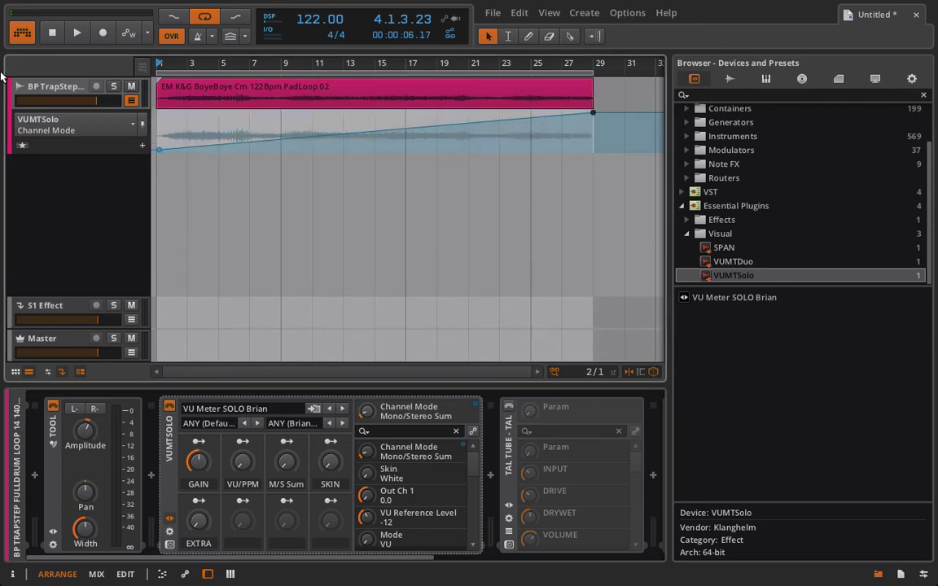
key("Delete")
left_click_drag(169, 139, 137, 177)
key("Delete")
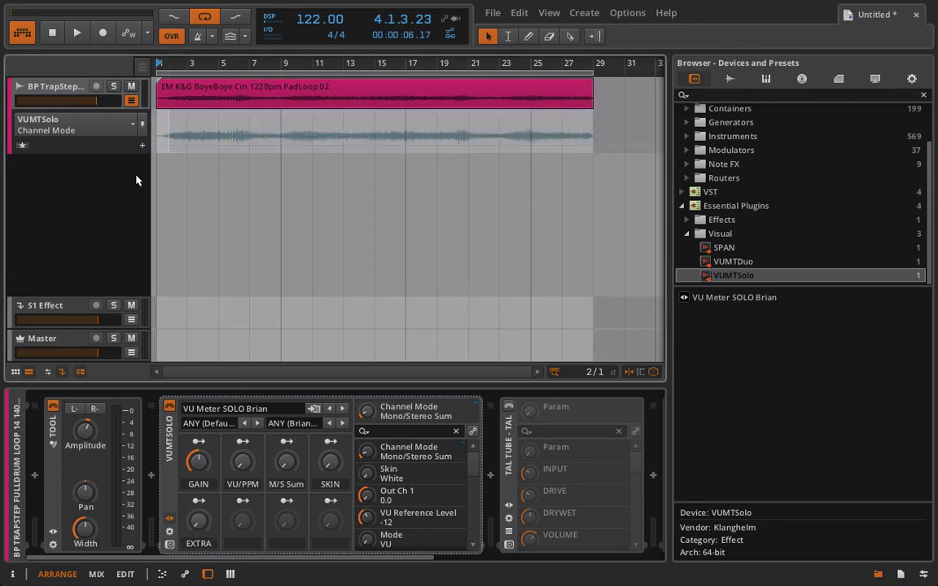
Draw a VUMTSolo Skin automation ramp from 0% at bar 1 to maximum at bar 29, and open the meter window
left_click(388, 474)
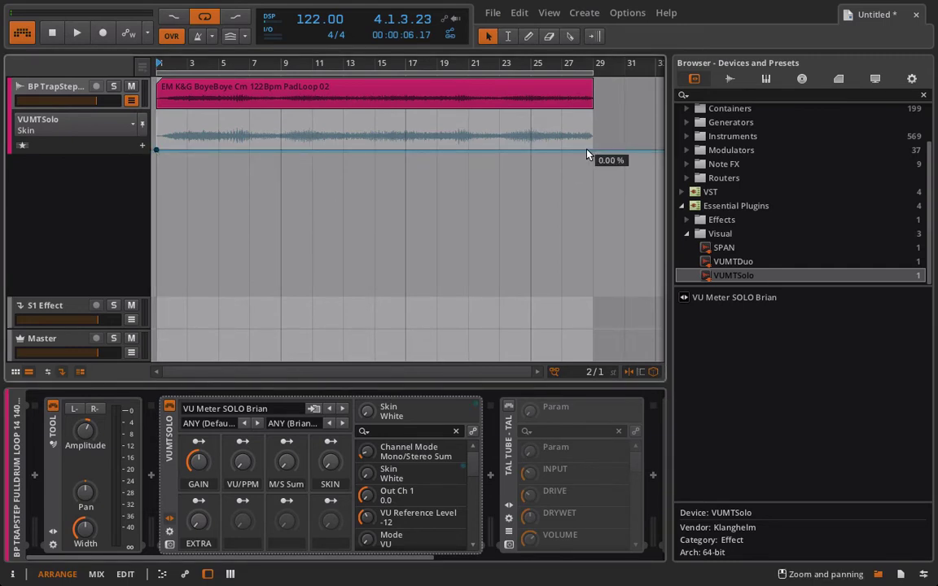
left_click_drag(592, 150, 593, 112)
left_click(169, 546)
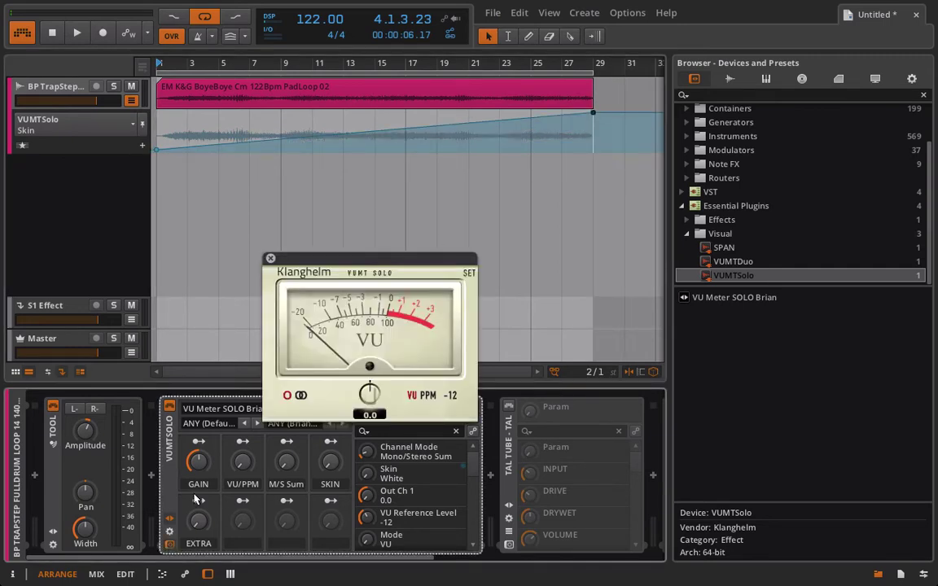
Play the clip while bending the Skin ramp upward and adding a maximum-value point at bar 13, and stop playback
key("space")
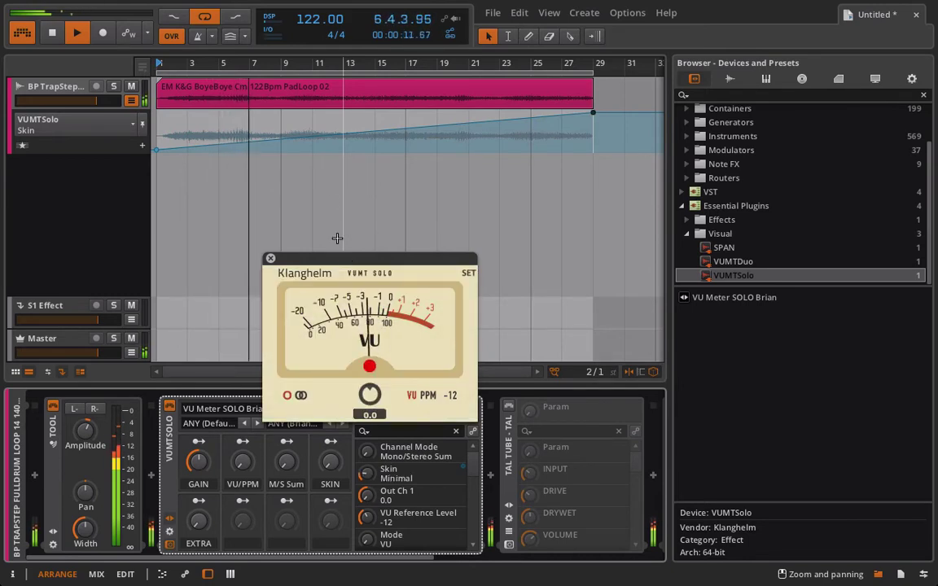
left_click_drag(326, 137, 326, 123)
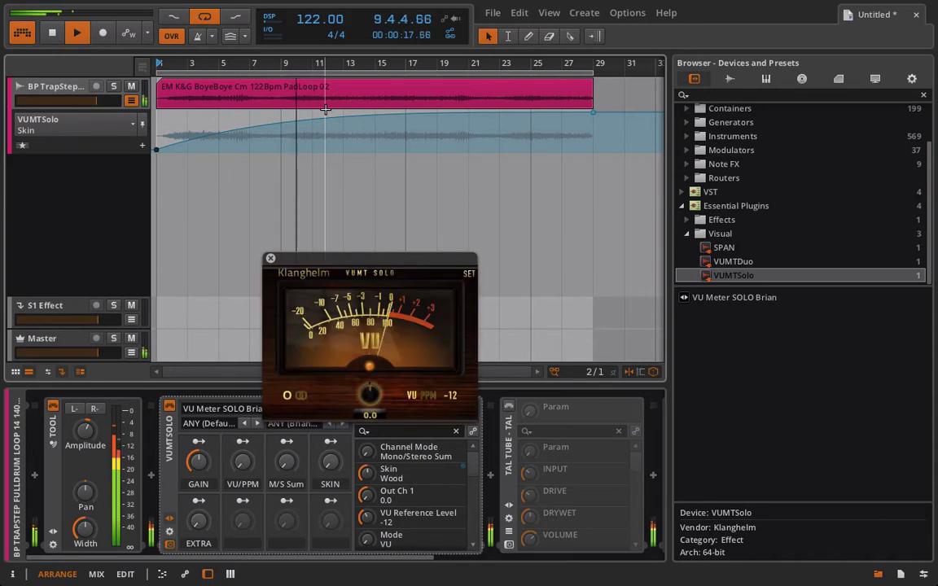
left_click_drag(326, 116, 330, 111)
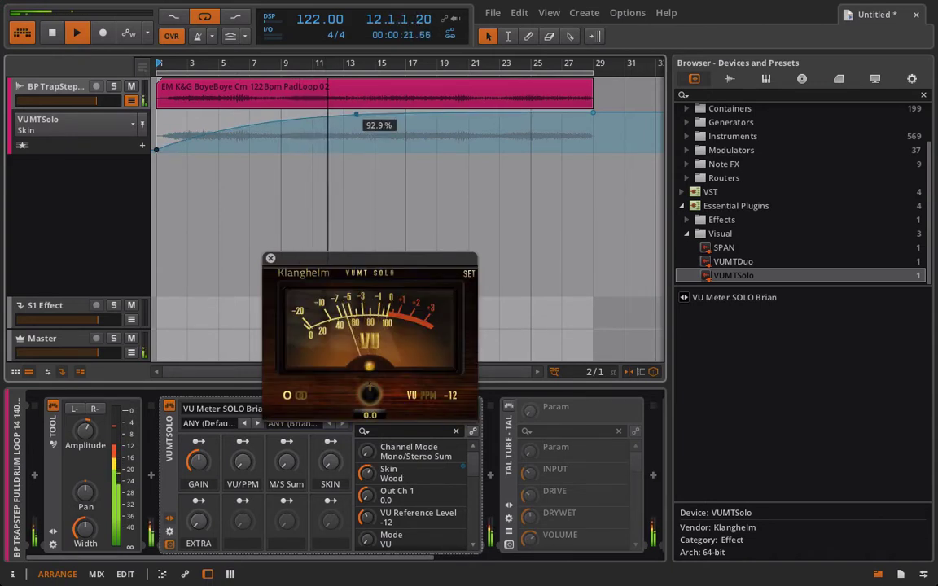
key("space")
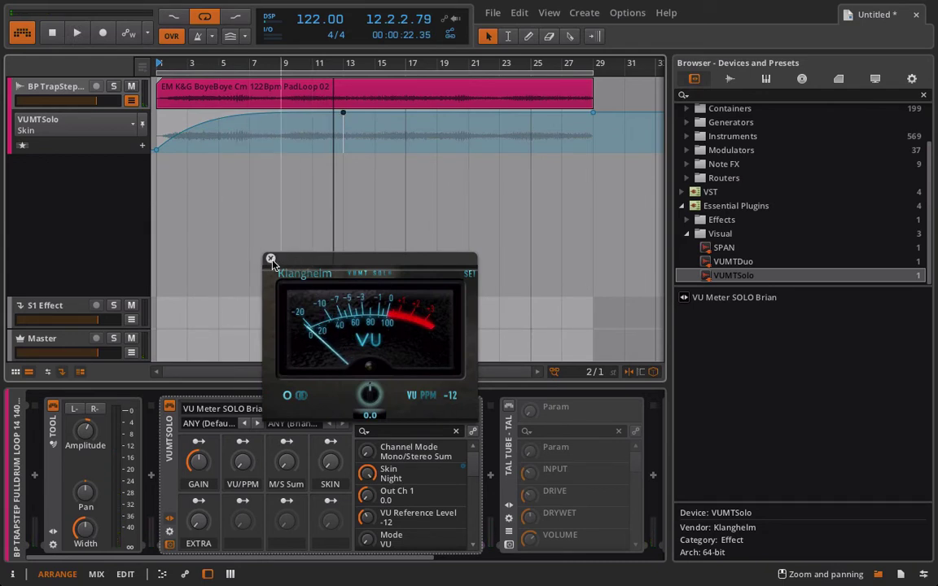
Close the meter window and look over the TAL Tube parameters available for the track's automation lane
left_click(272, 260)
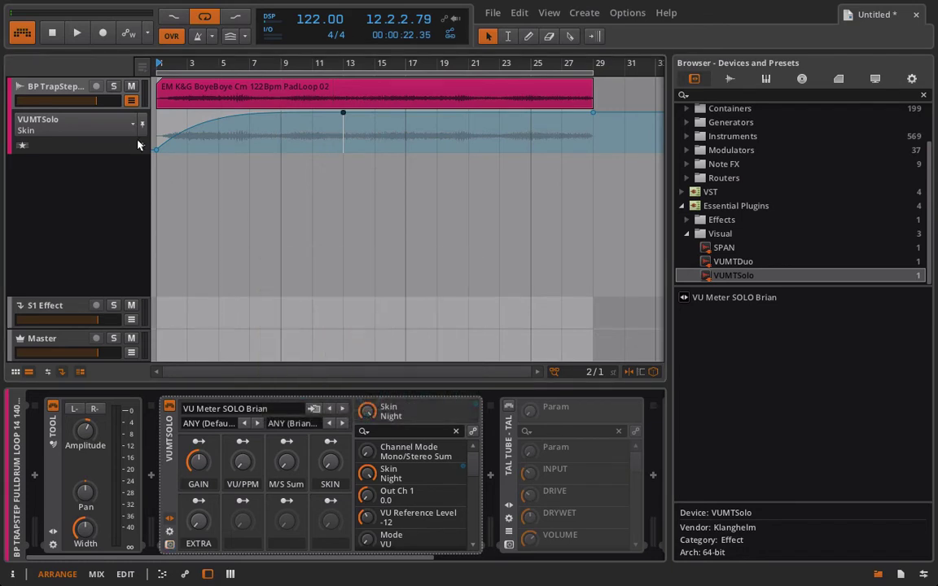
left_click(131, 123)
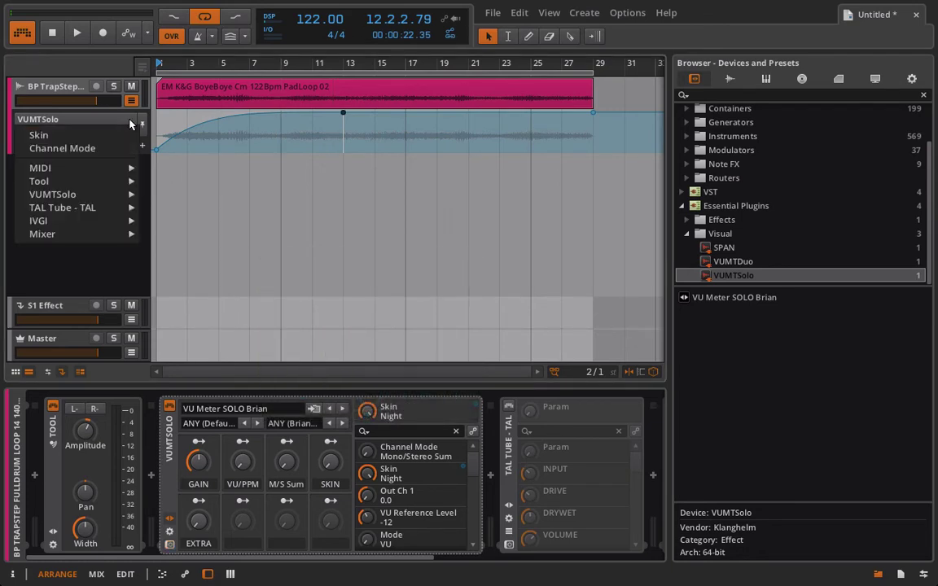
mouse_move(114, 207)
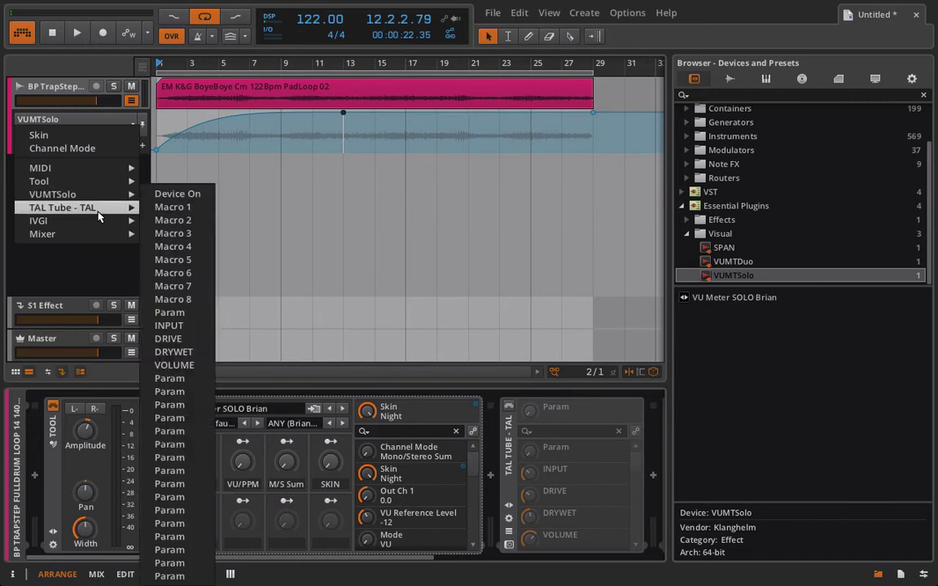
left_click(309, 224)
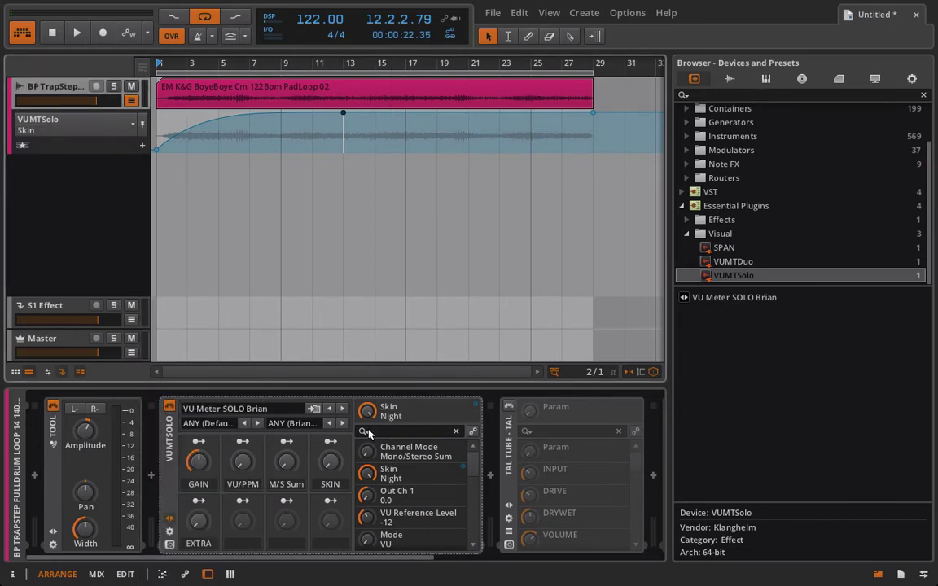
Delete all VUMTSolo Skin automation points from the track lane
left_click_drag(378, 140, 166, 83)
key("Delete")
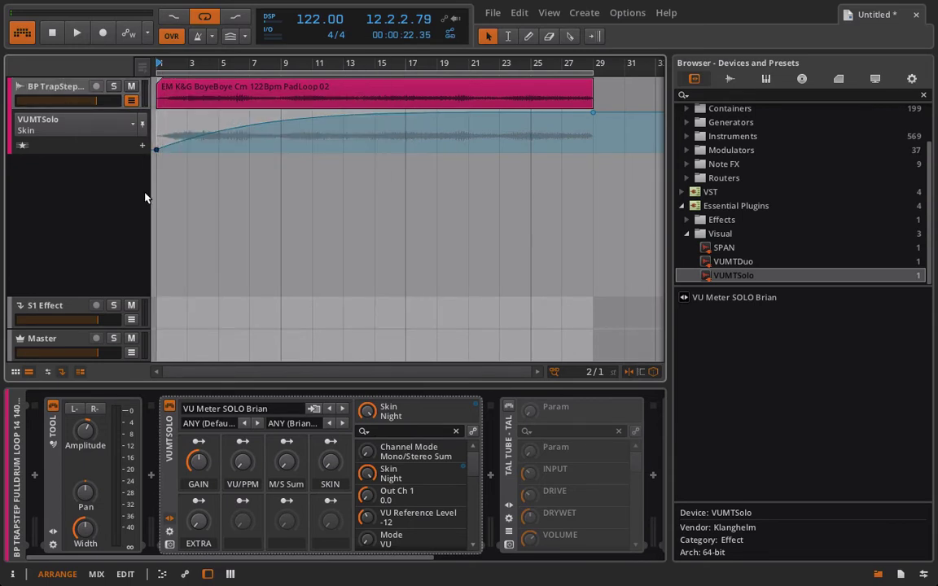
key("Delete")
left_click_drag(603, 144, 586, 90)
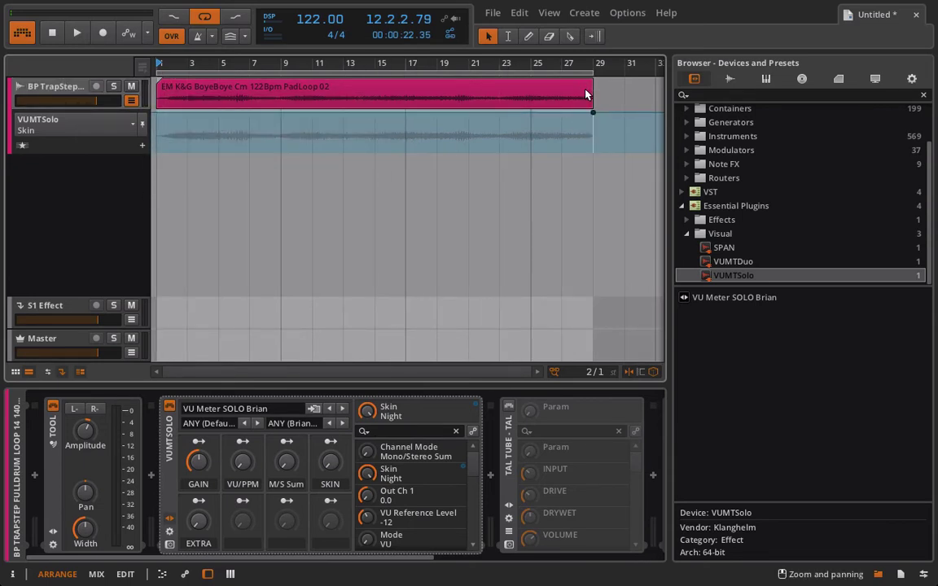
key("Delete")
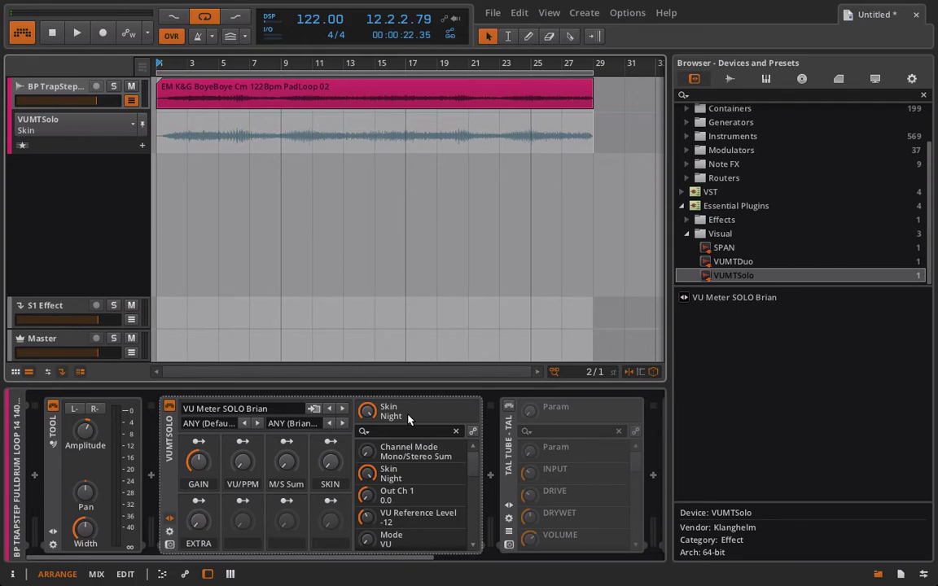
Reopen the VUMTSolo meter window for a brief look, move it higher over the arrangement and close it
left_click(170, 543)
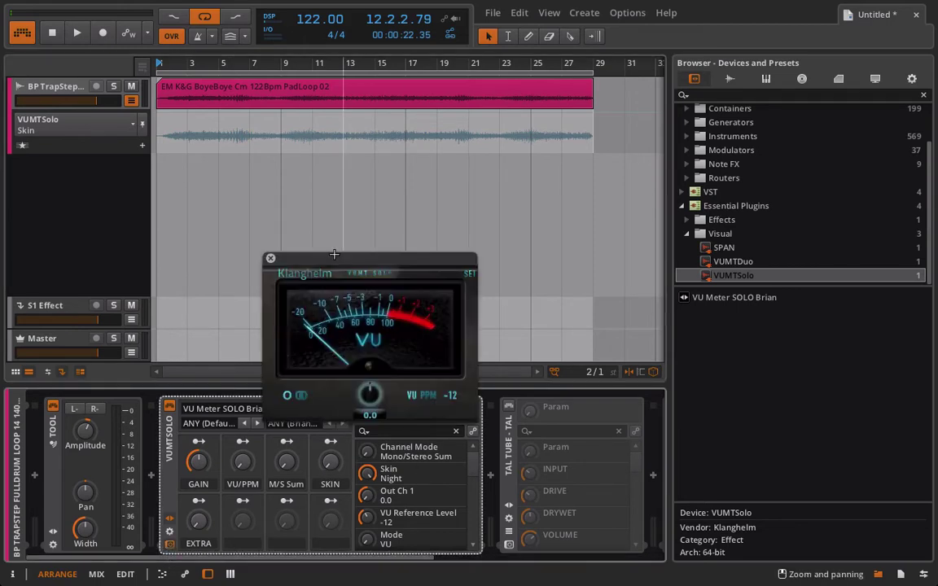
left_click_drag(320, 262, 261, 133)
left_click(212, 131)
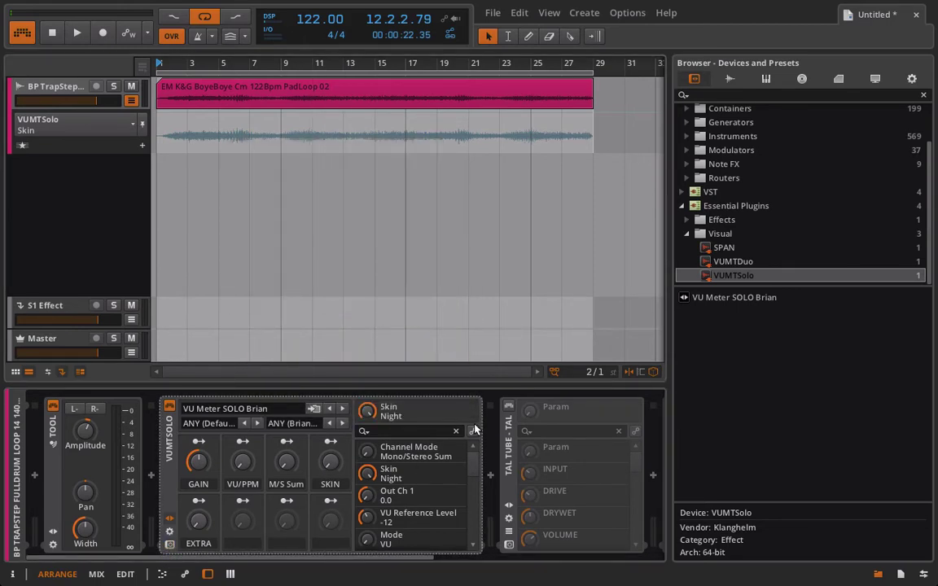
Open the TAL-Tube plugin window and adjust its INPUT knob, leaving it raised above minimum
left_click(510, 545)
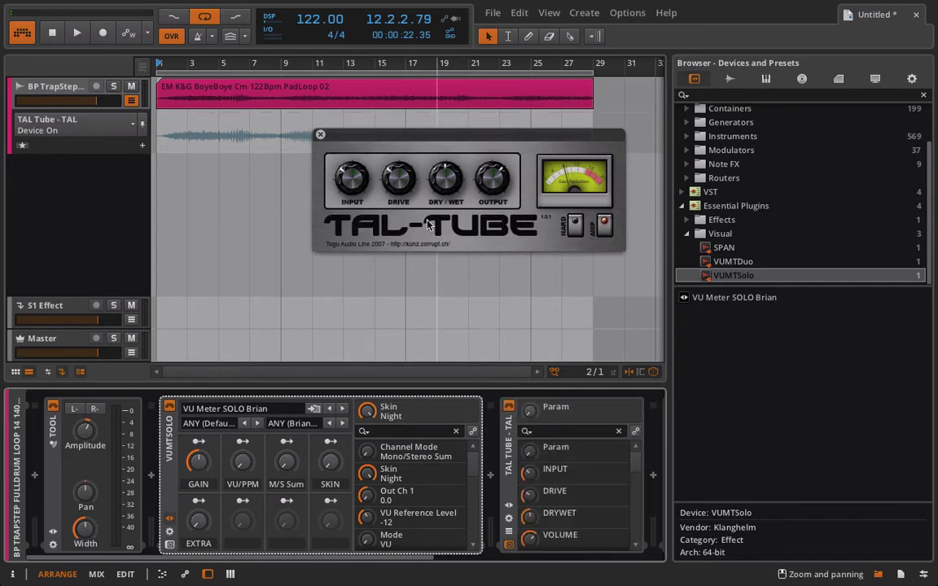
left_click(352, 178)
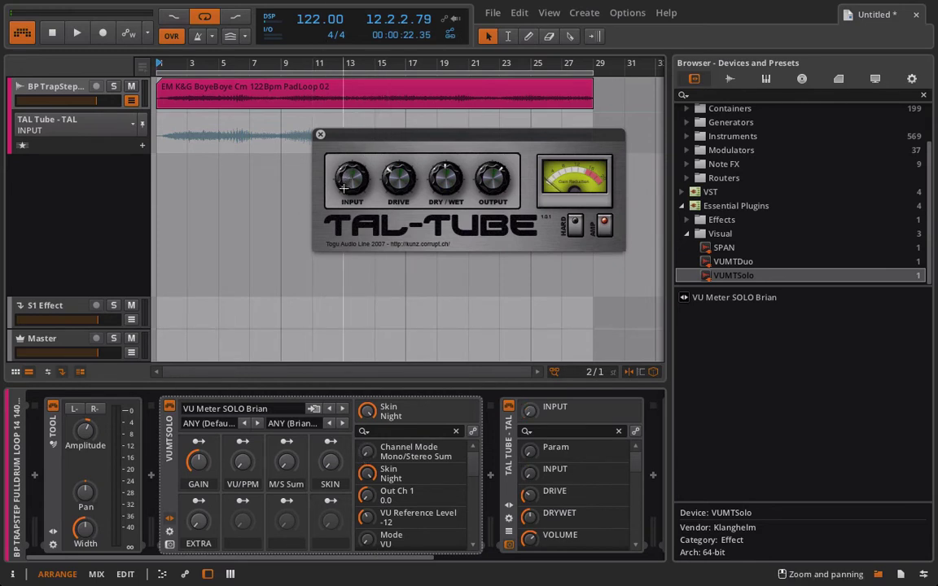
left_click_drag(345, 174, 286, 352)
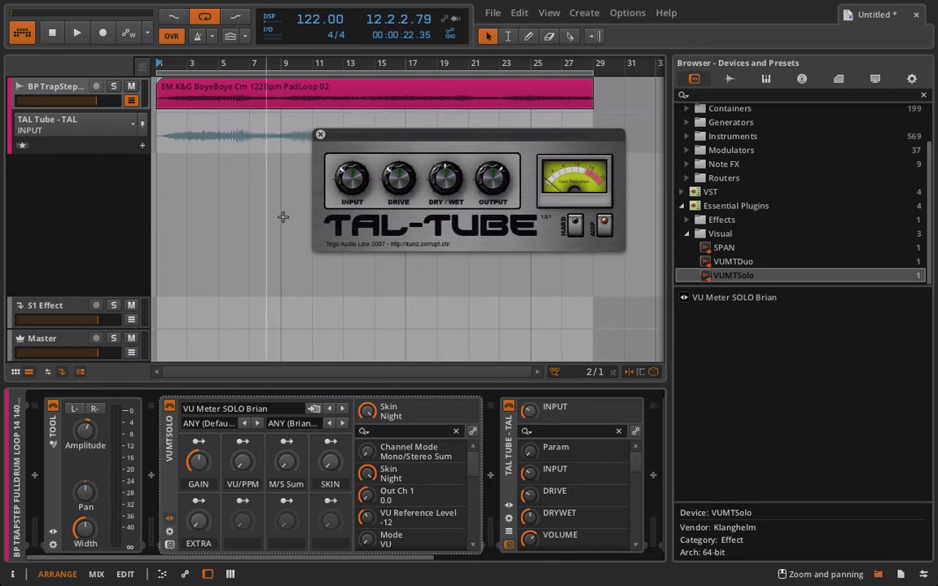
Collapse the VUMTSolo device by hiding its parameter list and its presets and macros section
scroll(431, 450, "down", 10)
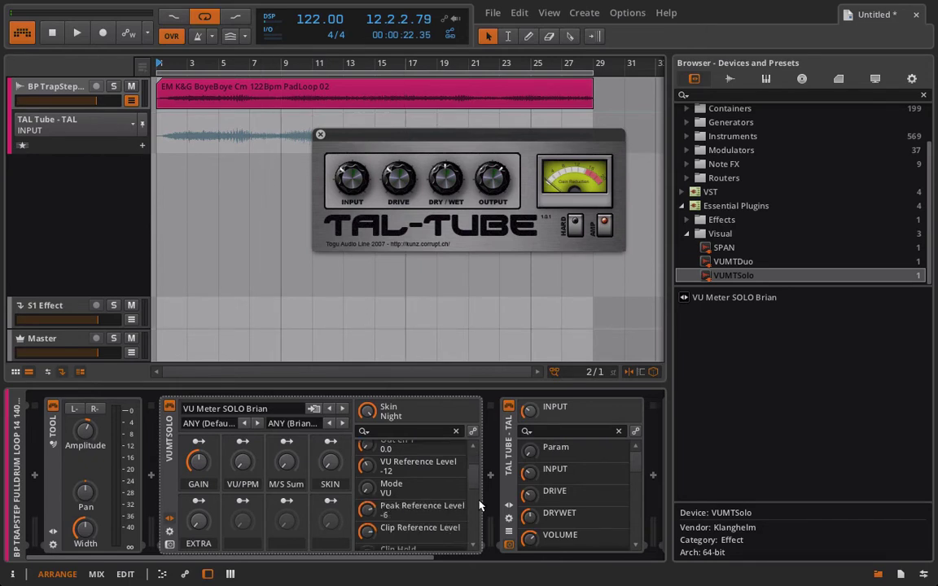
left_click(160, 478)
double_click(172, 478)
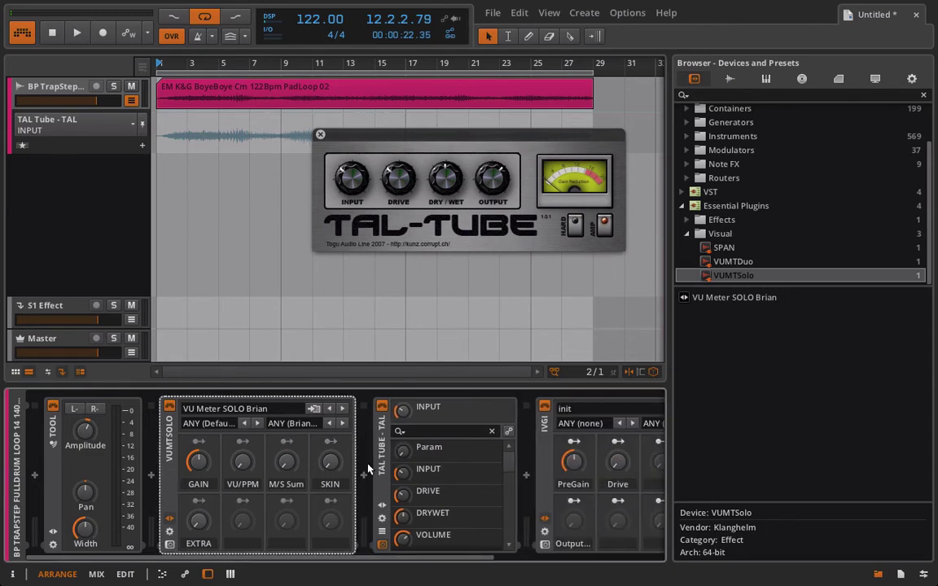
left_click(170, 518)
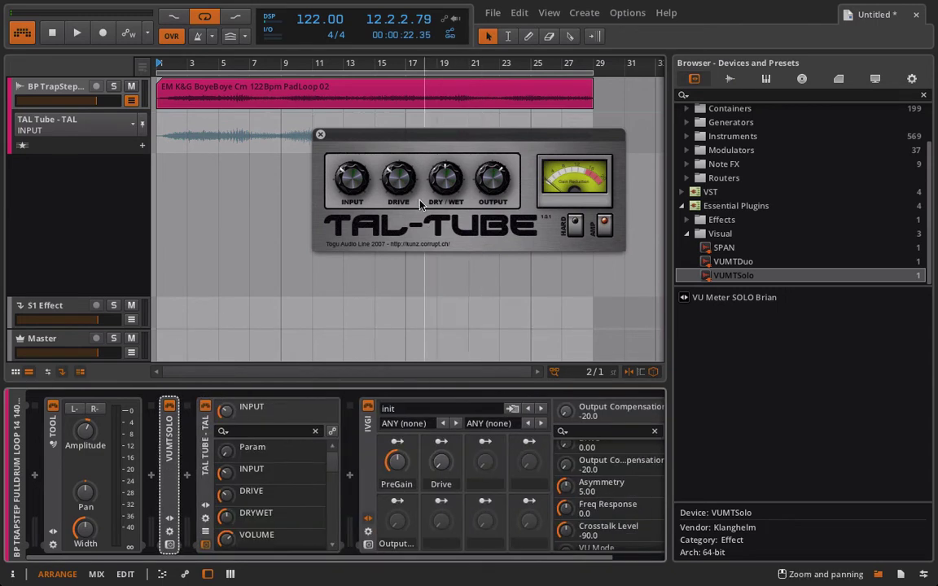
Touch the DRIVE knob in TAL-Tube and raise it to maximum through the device's last-touched parameter control
left_click(400, 180)
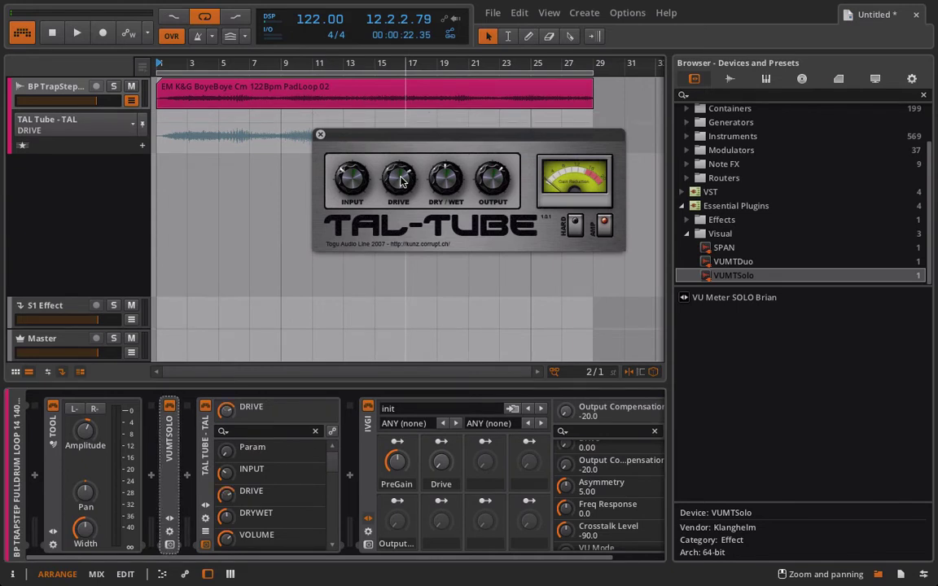
left_click_drag(230, 418, 231, 336)
mouse_move(231, 418)
left_mouse_down()
mouse_move(230, 503)
mouse_move(230, 418)
left_mouse_up()
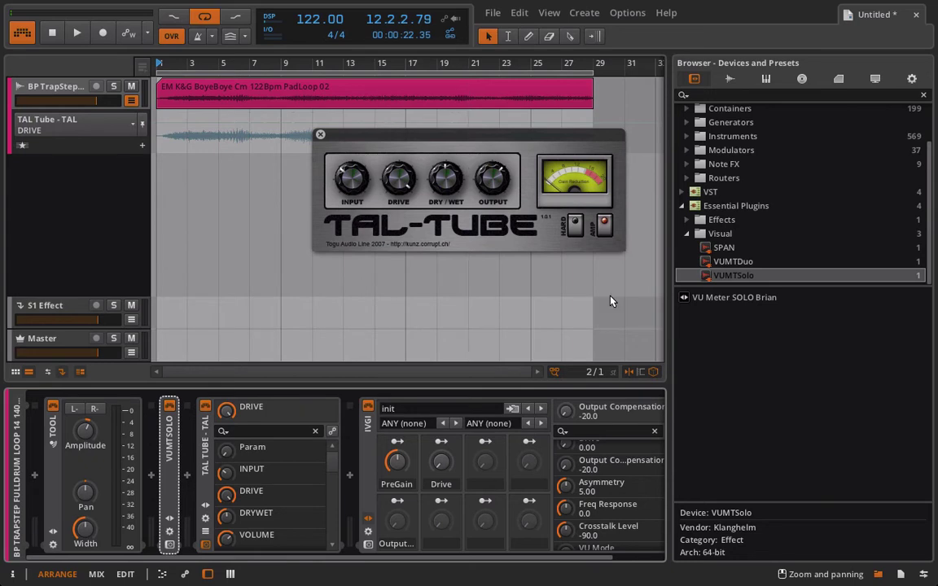
Switch TAL-Tube's HARD option on and back off to make it the last-touched parameter
left_click(575, 226)
left_click(575, 226)
left_click(575, 227)
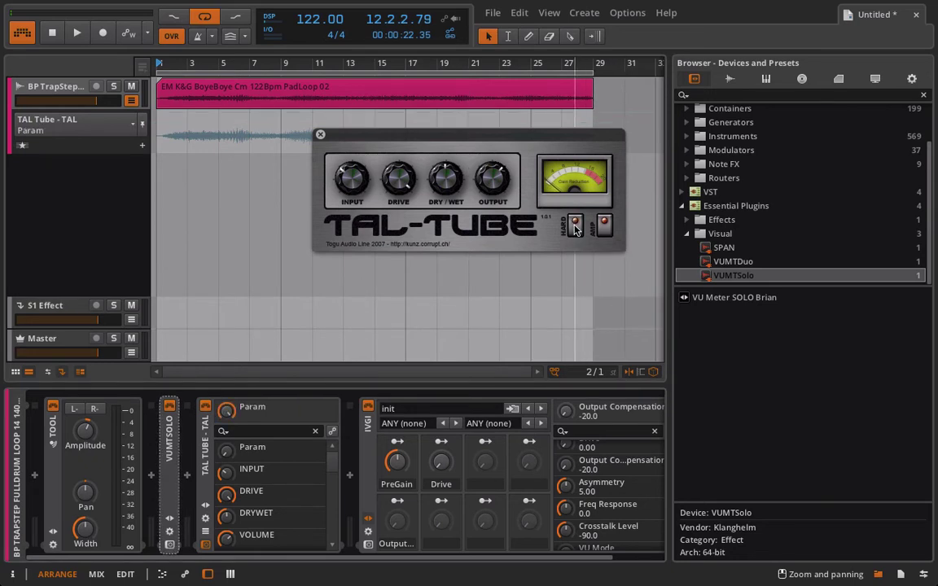
left_click(575, 227)
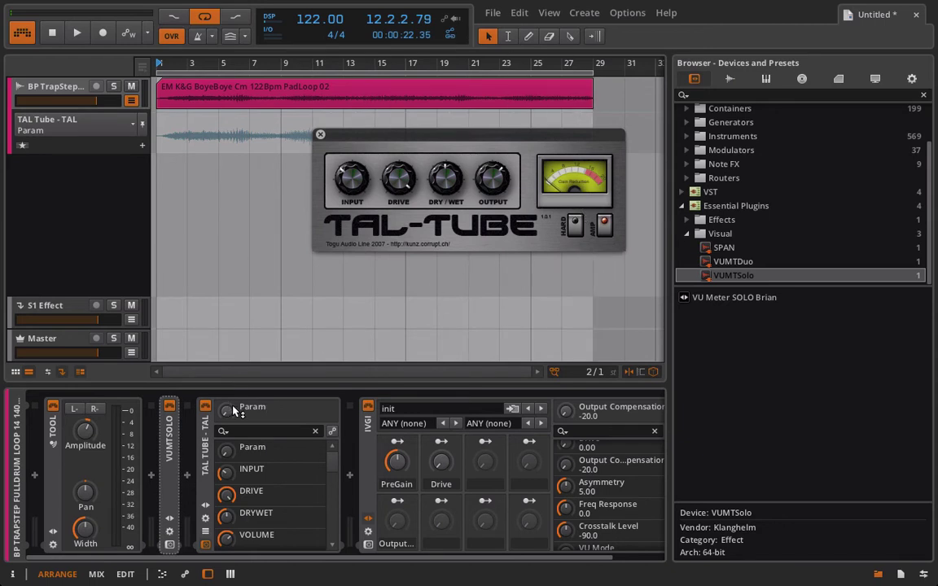
Vary the last-touched Param knob to toggle TAL-Tube's HARD switch, and return it to off
mouse_move(229, 415)
left_mouse_down()
mouse_move(229, 406)
mouse_move(229, 416)
left_mouse_up()
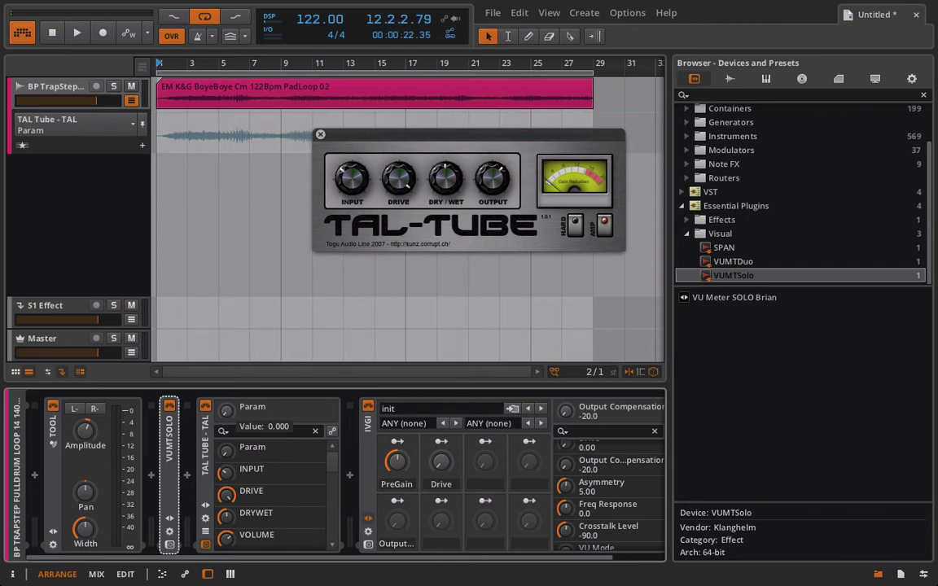
left_click_drag(229, 416, 229, 311)
left_click_drag(224, 410, 224, 509)
left_click_drag(227, 411, 226, 406)
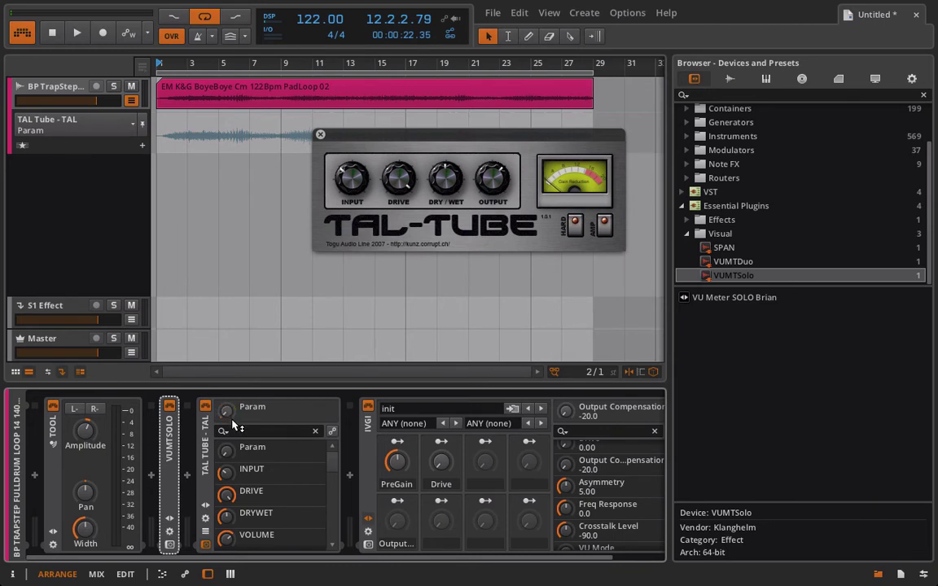
mouse_move(229, 417)
left_mouse_down()
mouse_move(228, 383)
mouse_move(229, 431)
mouse_move(231, 417)
left_mouse_up()
Look through TAL Tube's unnamed parameters, and show and select the device with its presets and macros section
scroll(257, 461, "down", 3)
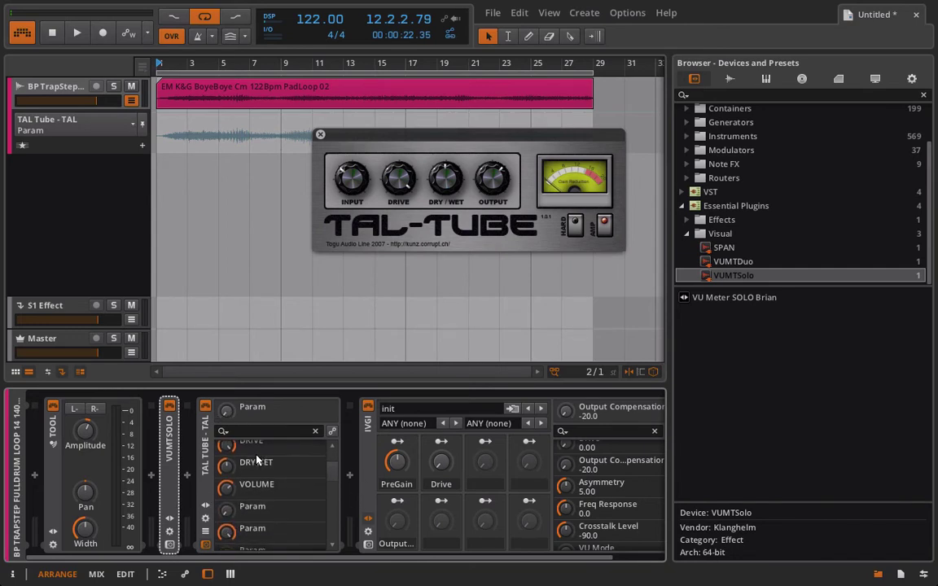
scroll(258, 461, "down", 3)
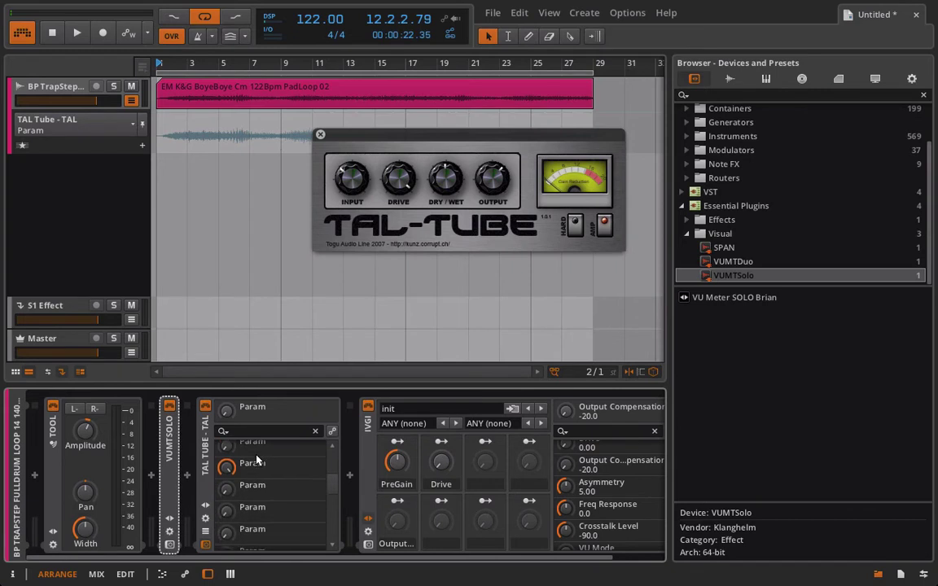
scroll(257, 461, "down", 2)
scroll(257, 460, "up", 2)
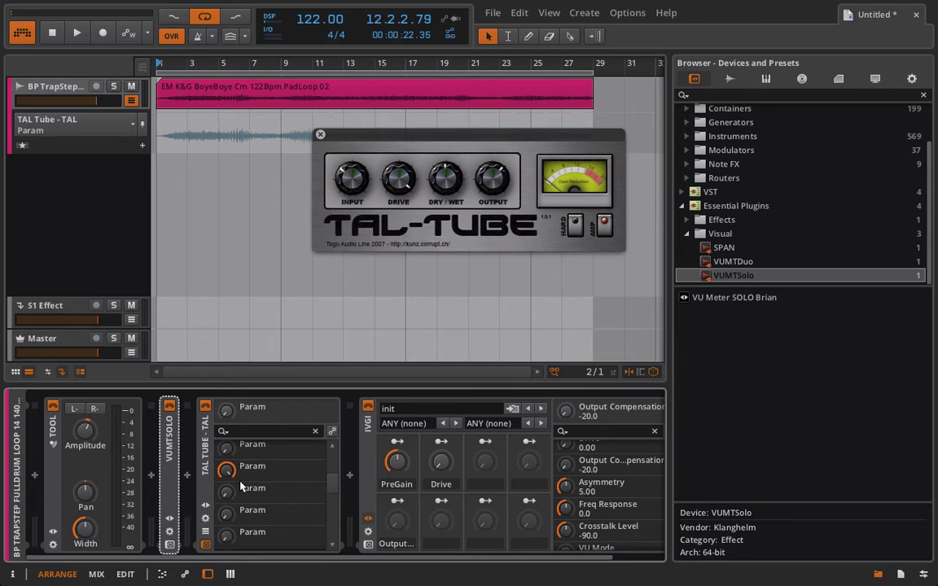
left_click(204, 505)
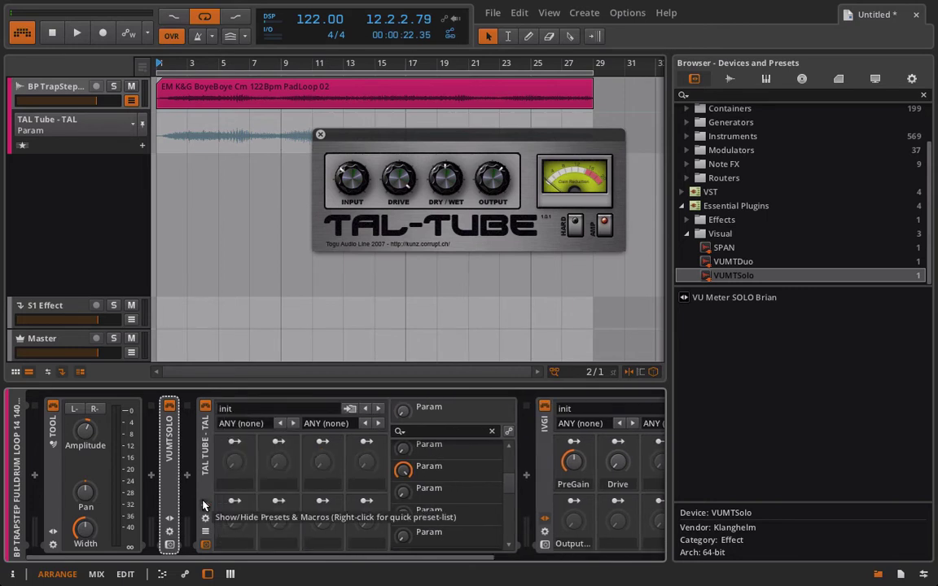
left_click(211, 458)
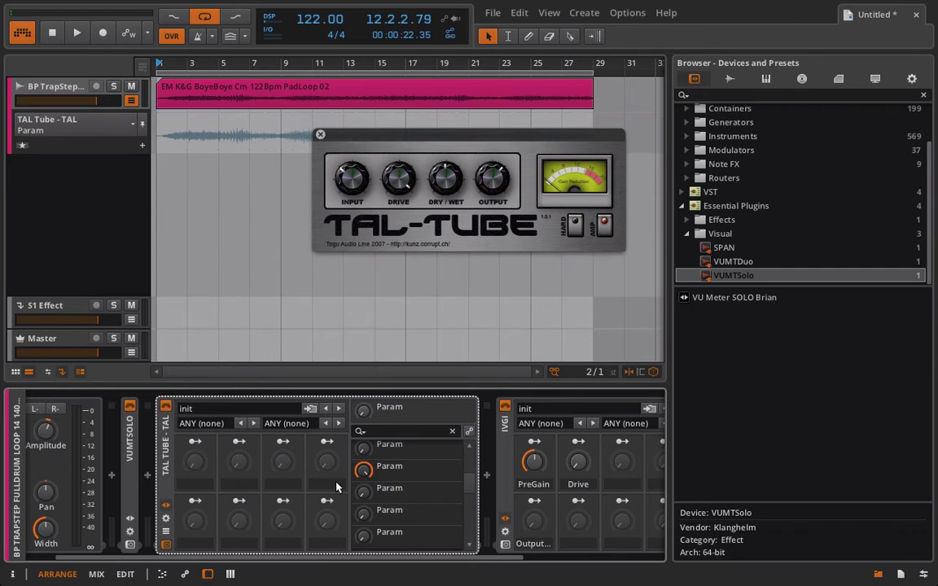
Try TAL Tube's Macro 1 knob, and hide the device's parameter list
left_click_drag(195, 461, 195, 492)
key("Right")
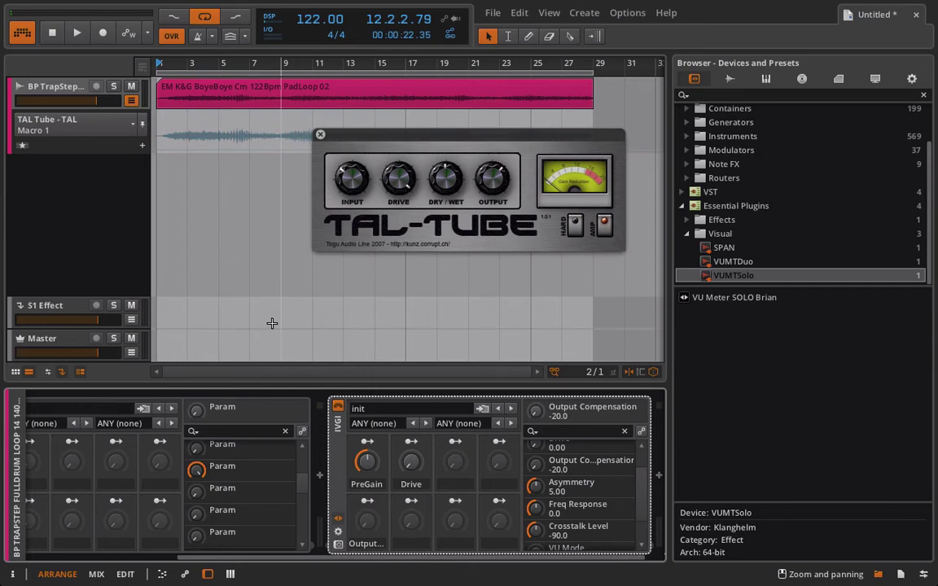
scroll(179, 460, "up", 3)
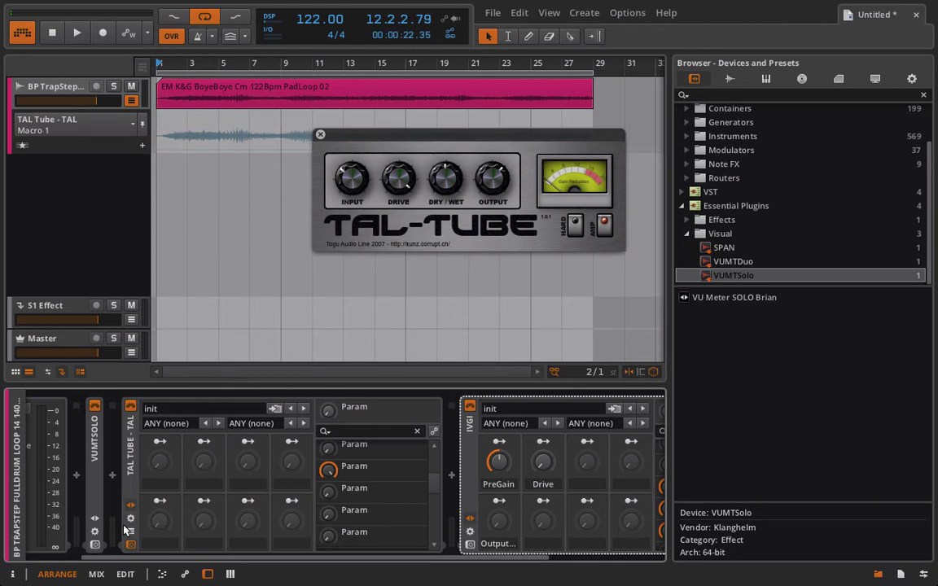
left_click(126, 483)
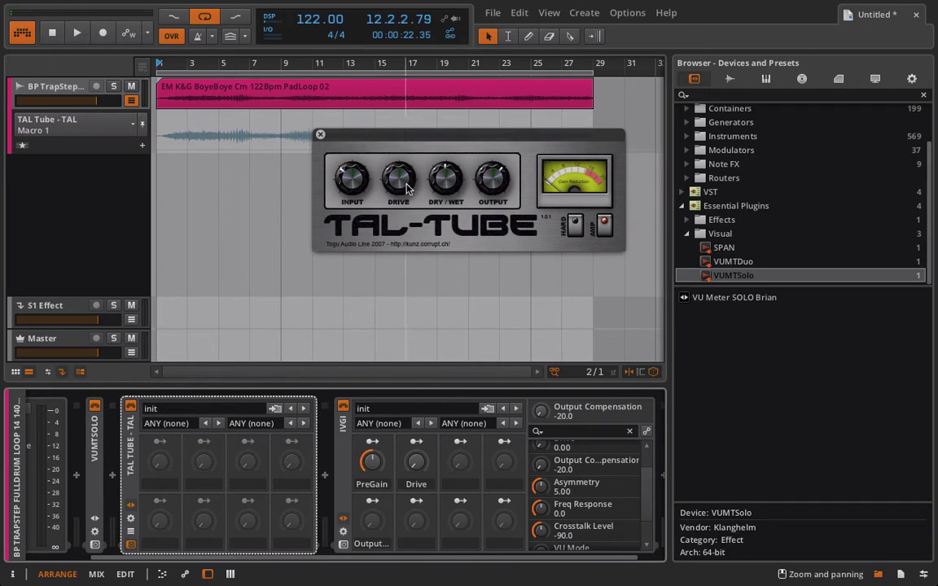
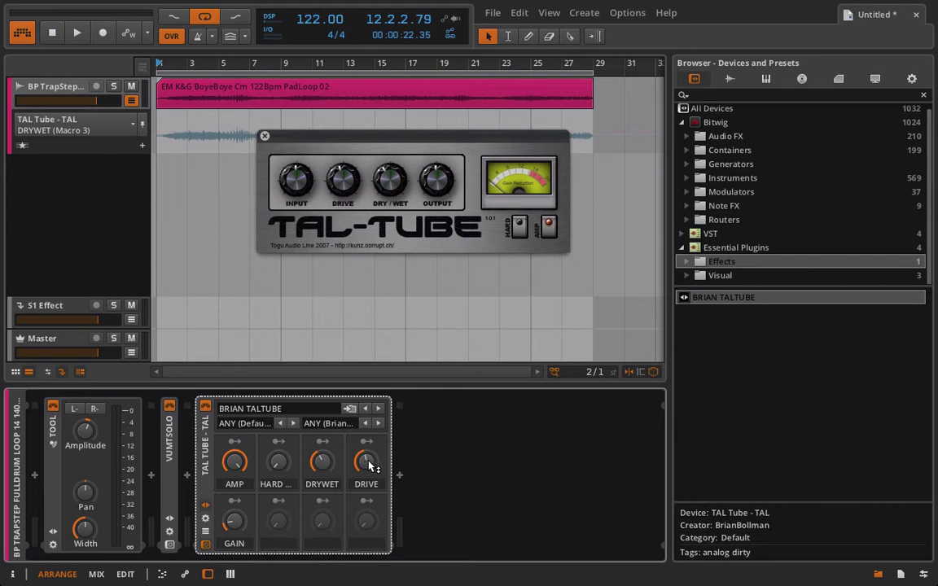
Try TAL Tube's DRIVE macro at its minimum and maximum, and vary the GAIN macro
left_click_drag(366, 464, 367, 505)
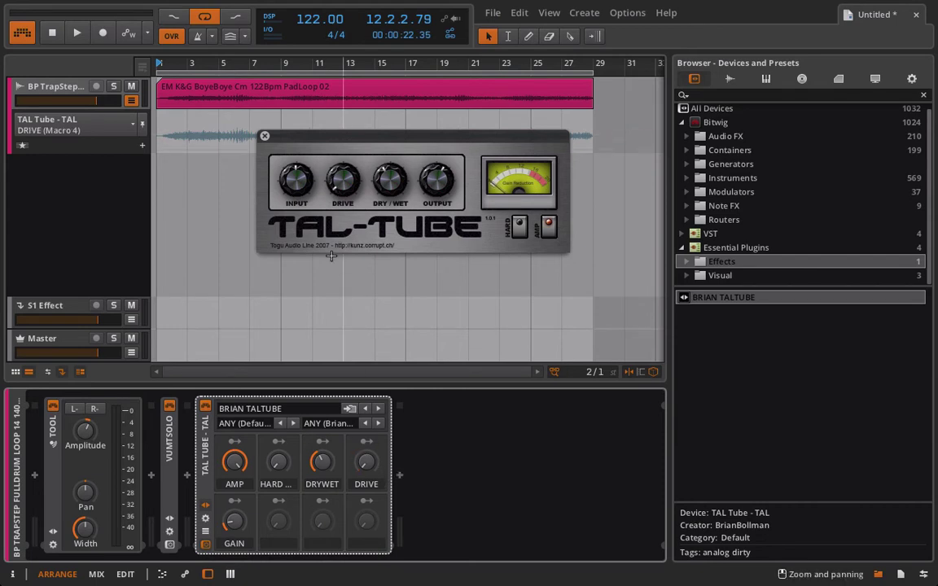
left_click_drag(367, 462, 367, 399)
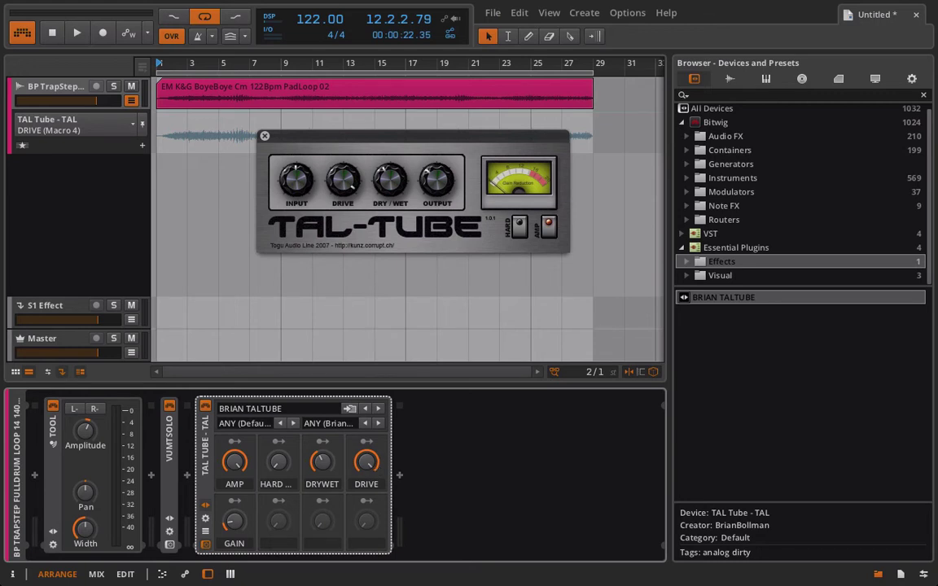
mouse_move(234, 521)
left_mouse_down()
mouse_move(235, 468)
mouse_move(234, 541)
mouse_move(229, 436)
mouse_move(229, 516)
left_mouse_up()
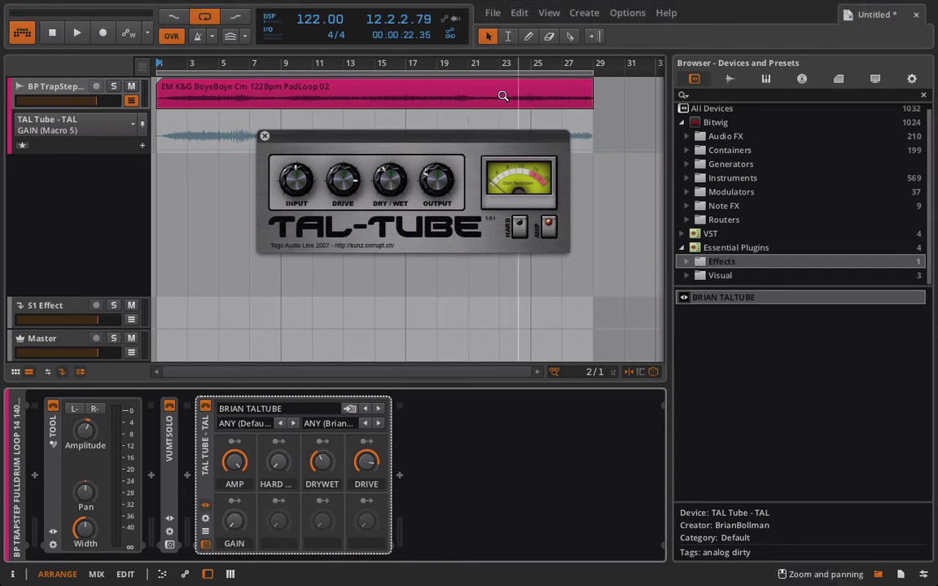
left_click_drag(241, 525, 241, 495)
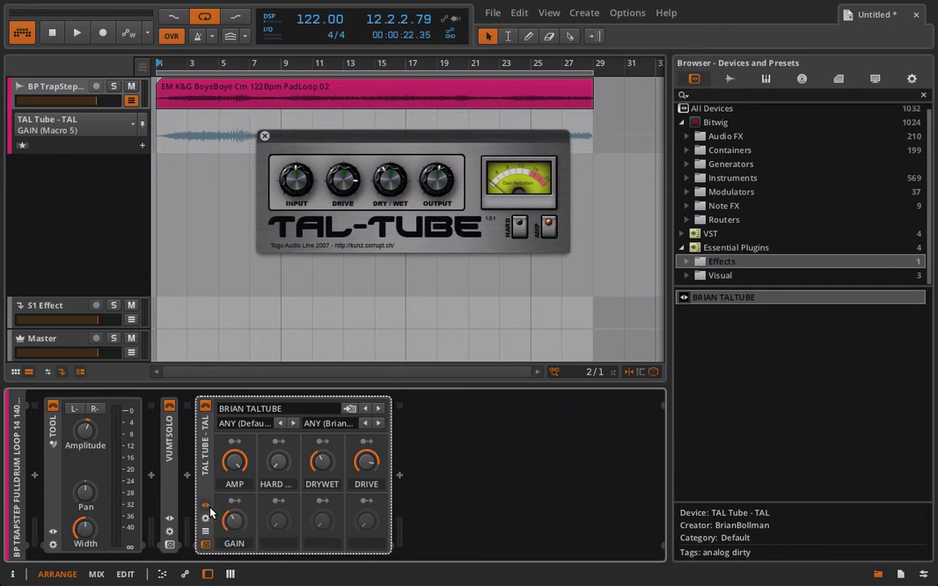
Show TAL Tube's parameter list and examine which parameters the DRIVE macro modulates
double_click(204, 456)
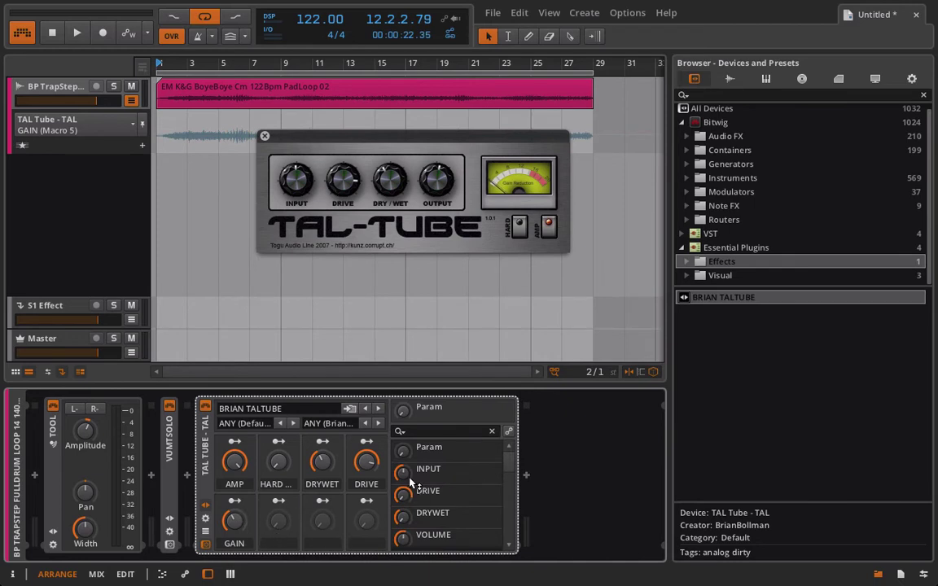
left_click(364, 443)
scroll(456, 489, "down", 1)
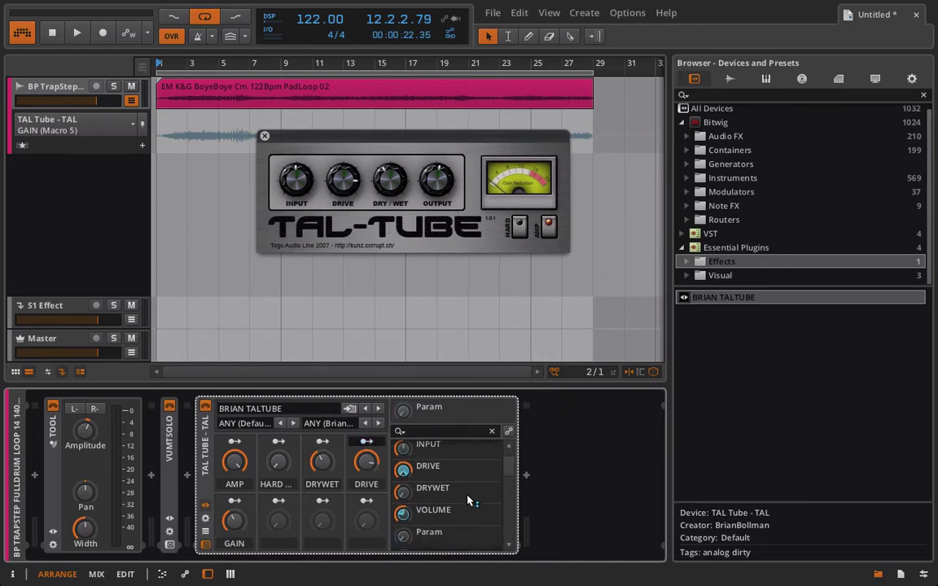
scroll(407, 521, "down", 5)
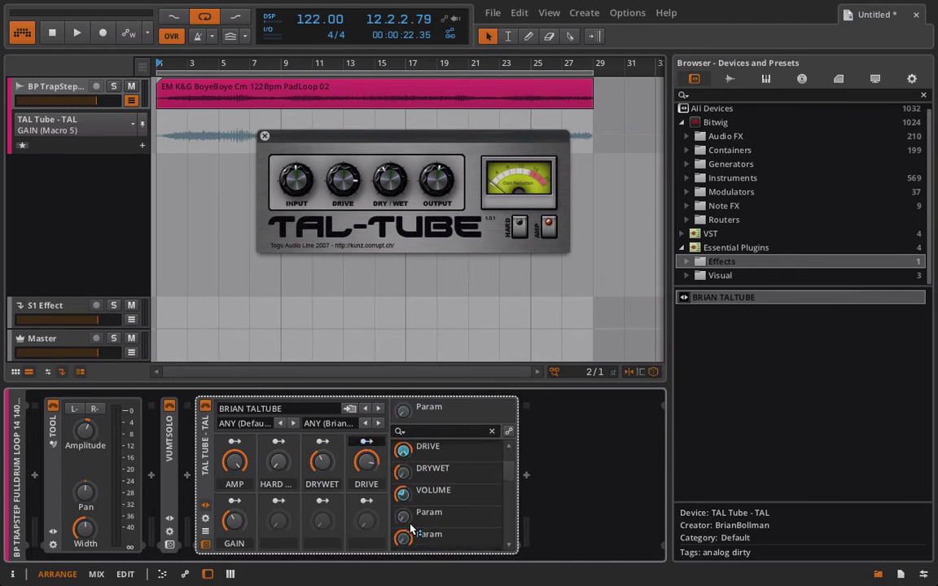
scroll(407, 525, "up", 5)
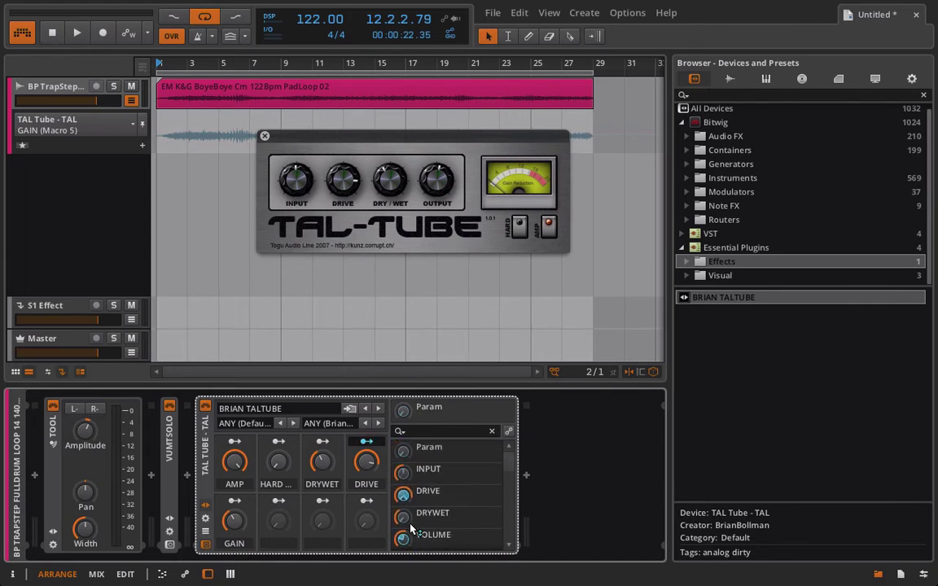
left_click(371, 444)
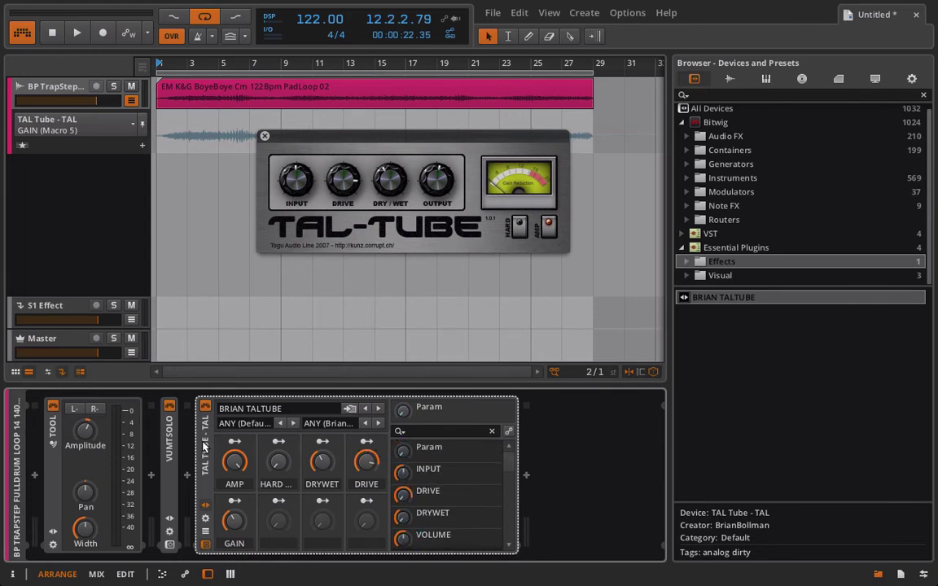
Replace TAL Tube with the IVGI effect at the end of the device chain, and show its presets and macros section
key("Delete")
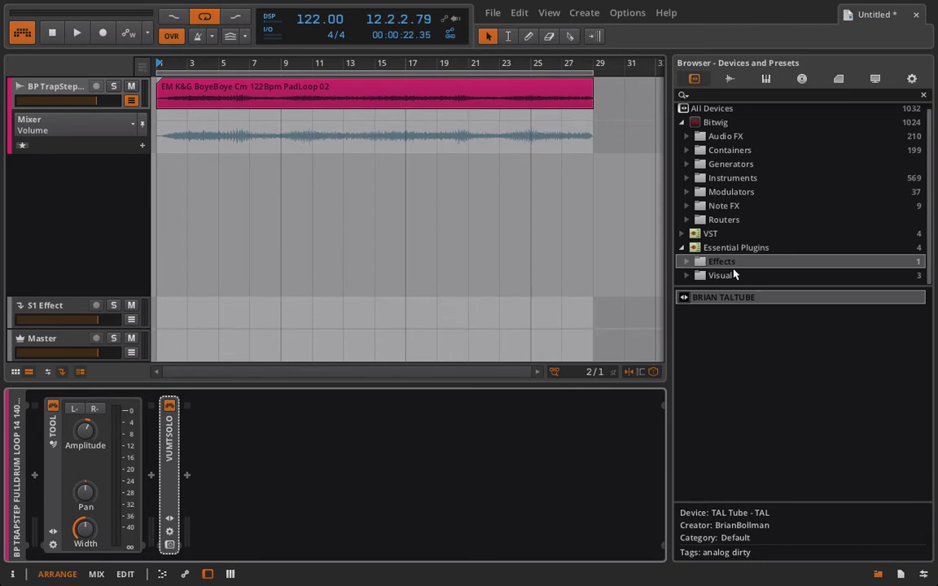
left_click(685, 265)
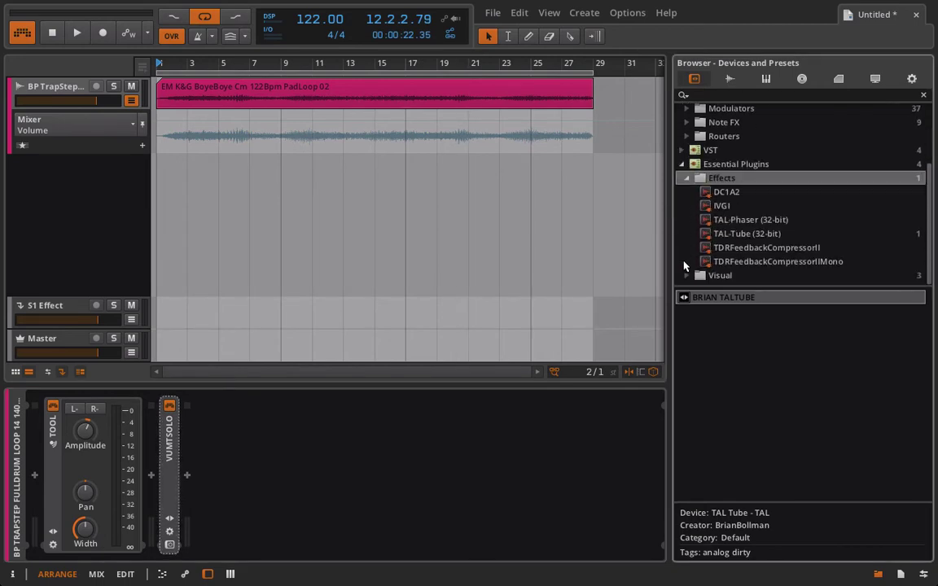
left_click_drag(736, 207, 478, 485)
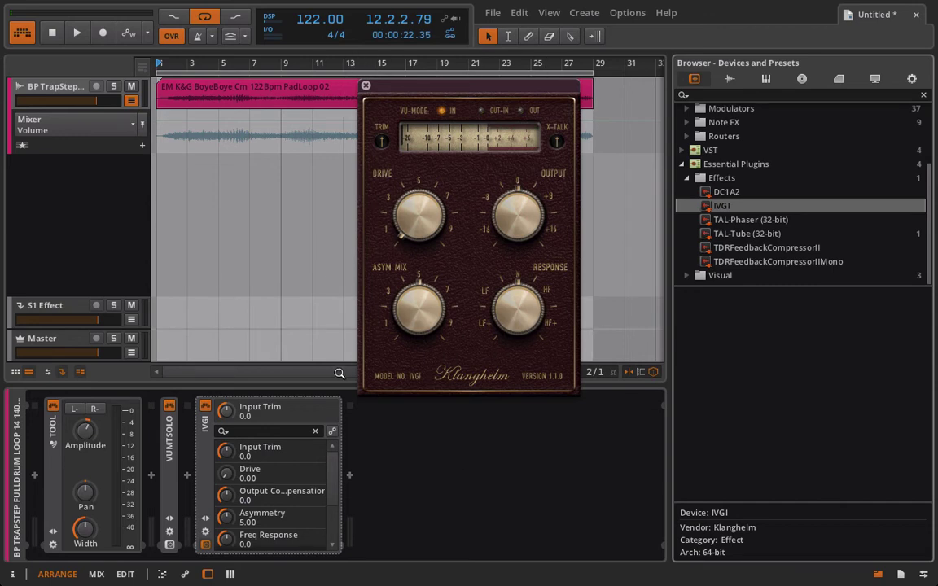
left_click(205, 518)
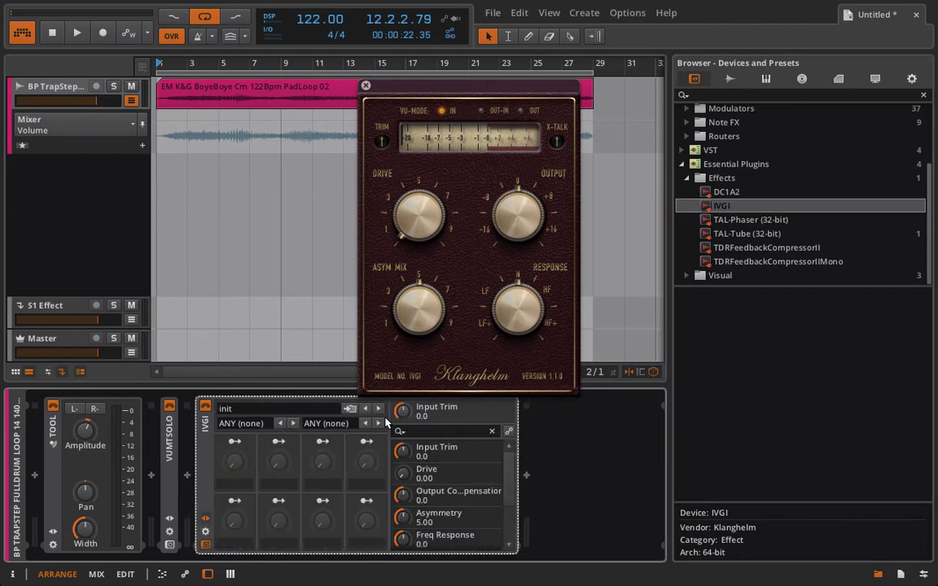
Make IVGI's VU Mode the last-touched parameter and map it to Macro 8
left_click(446, 113)
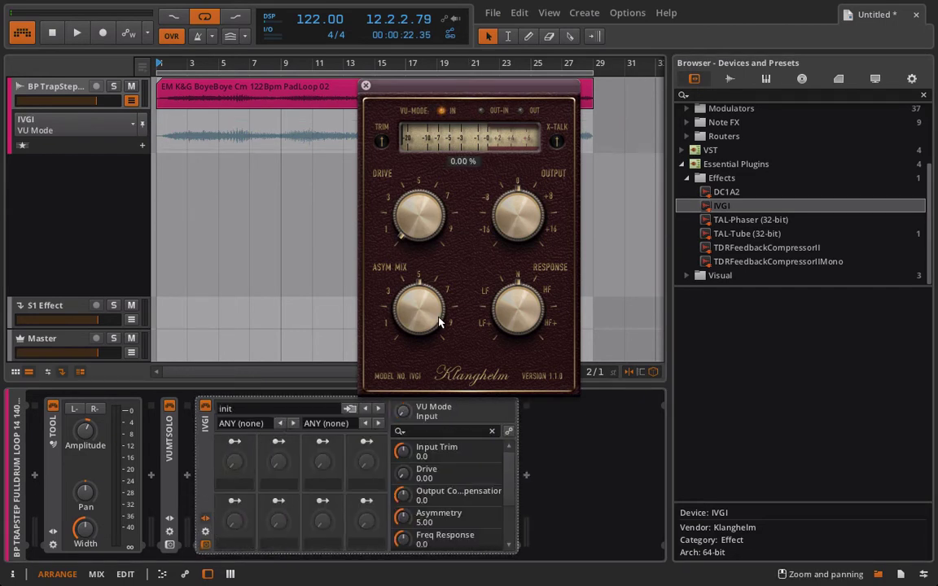
mouse_move(405, 411)
left_mouse_down()
mouse_move(405, 351)
mouse_move(402, 411)
left_mouse_up()
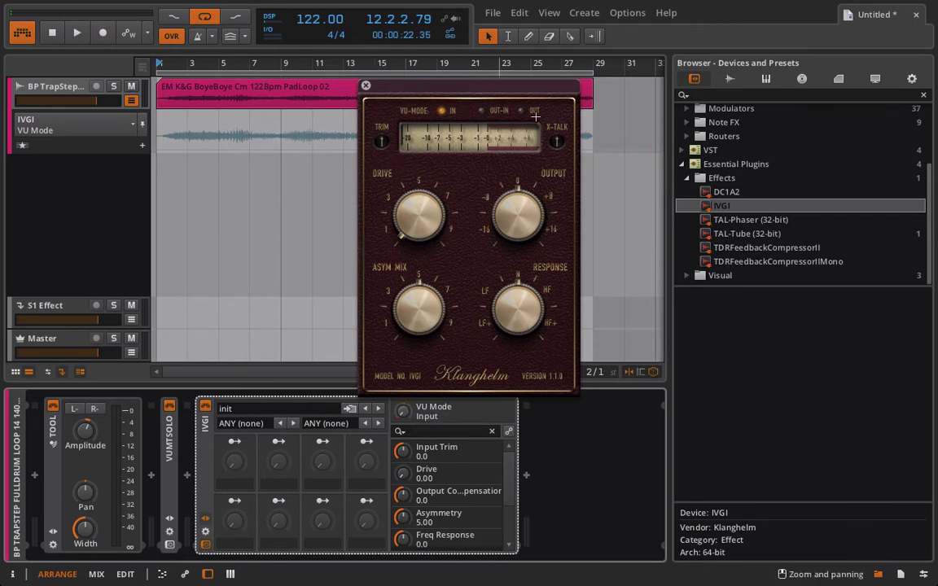
left_click(366, 501)
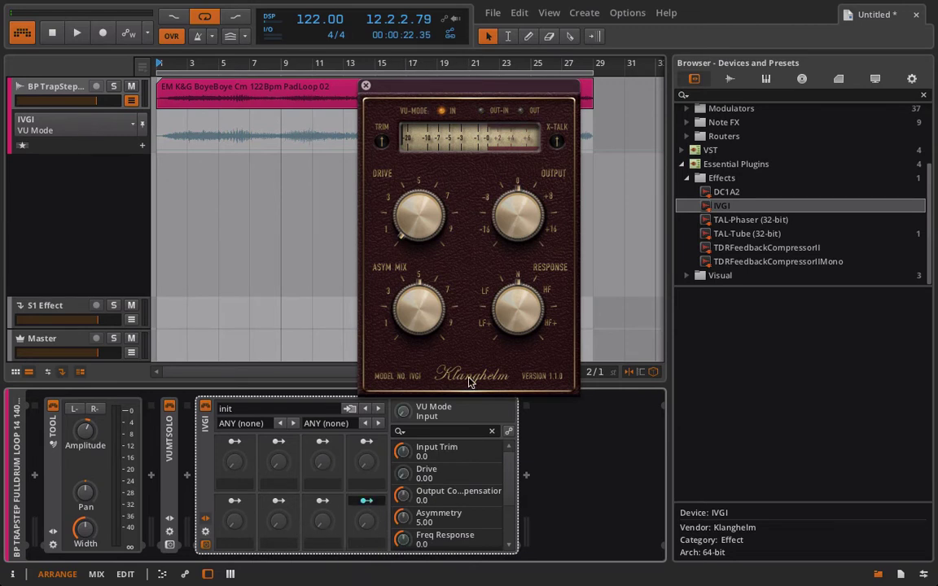
left_click(403, 412)
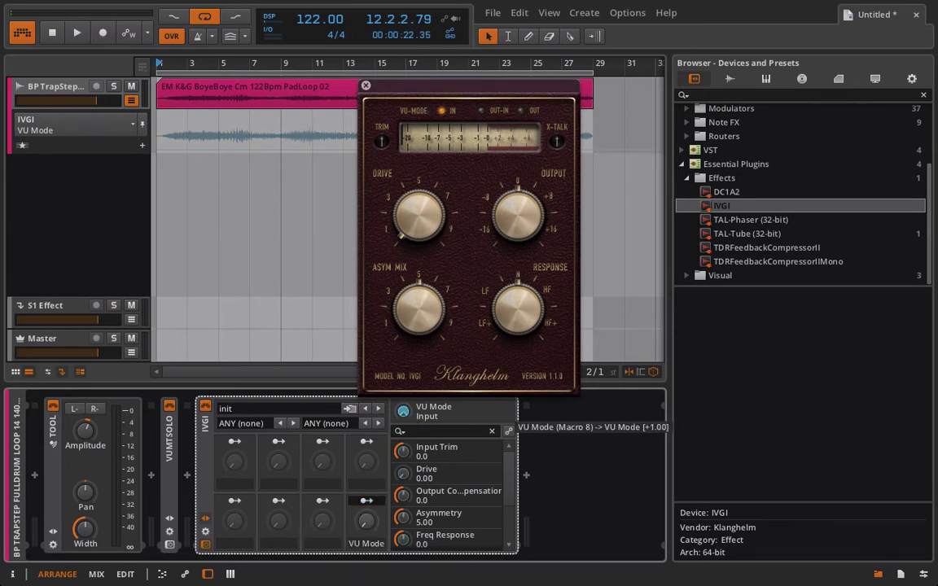
left_click(366, 501)
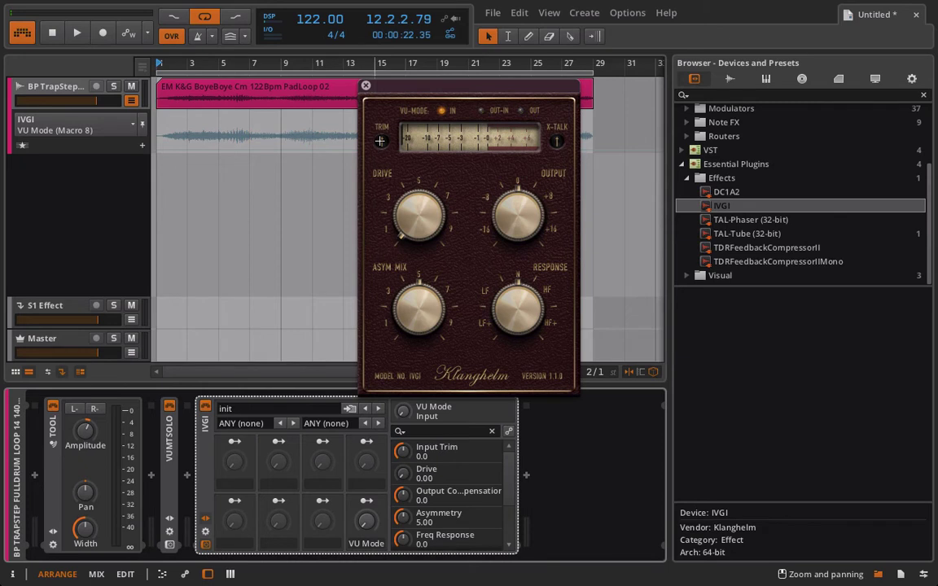
Touch IVGI's Input Trim, reset it to 0.0, and make Macro 1 bipolar
left_click_drag(380, 141, 380, 265)
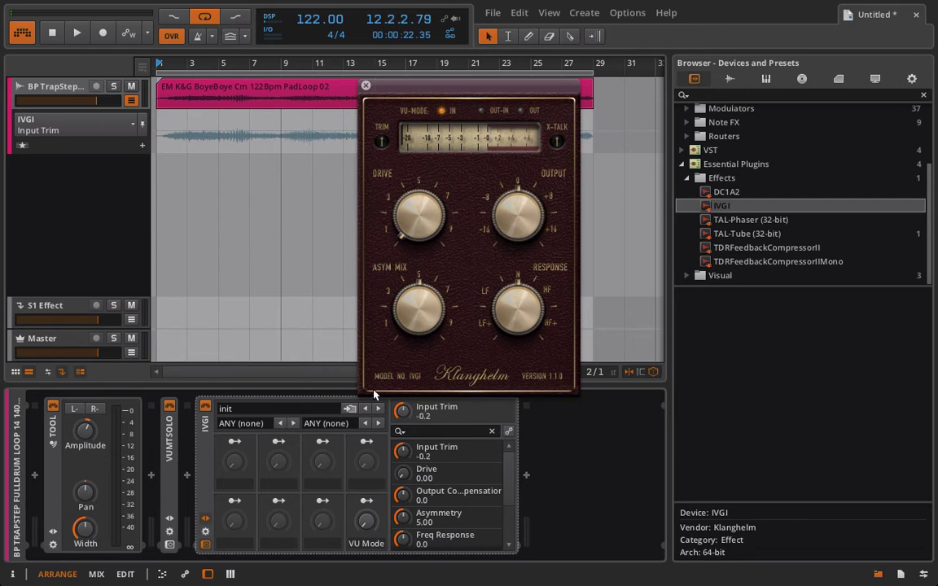
double_click(384, 142)
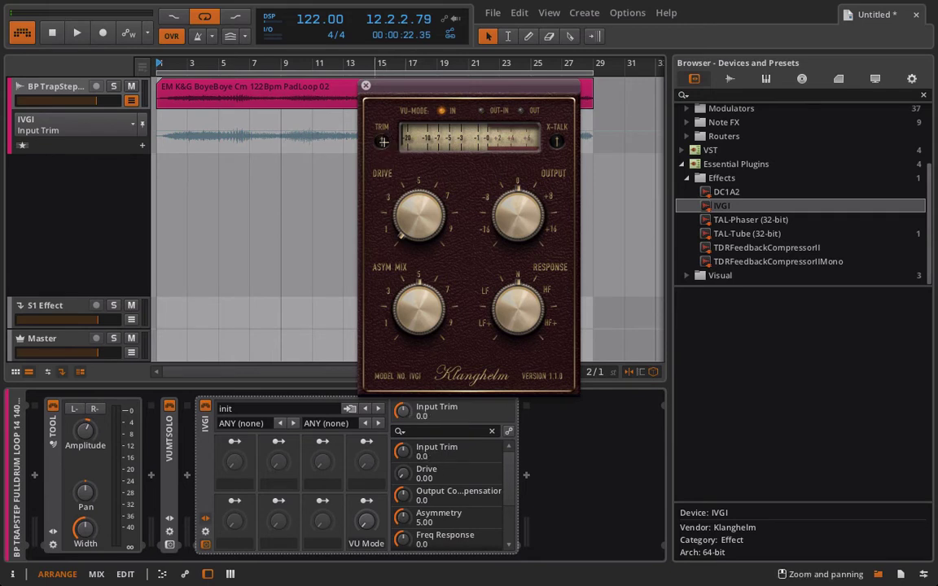
right_click(235, 445)
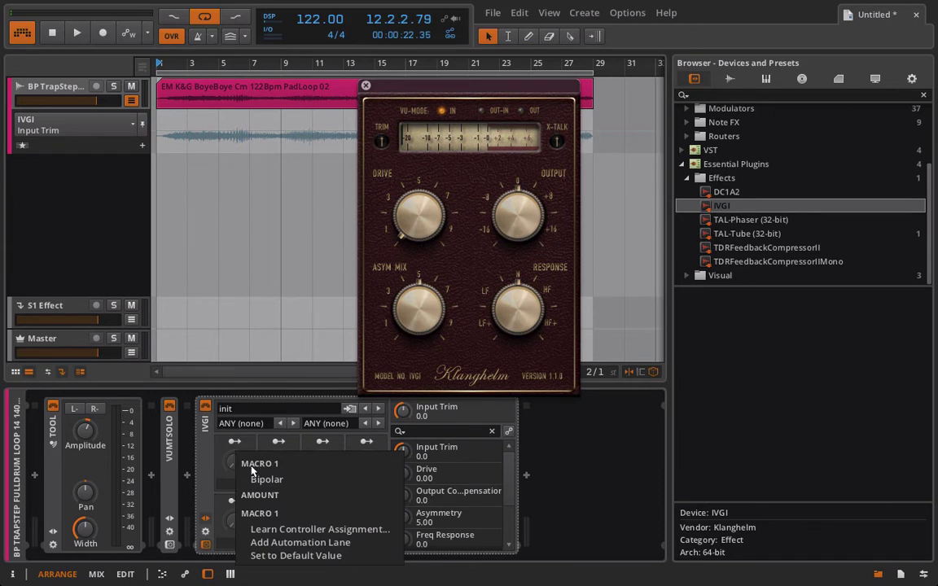
left_click(253, 479)
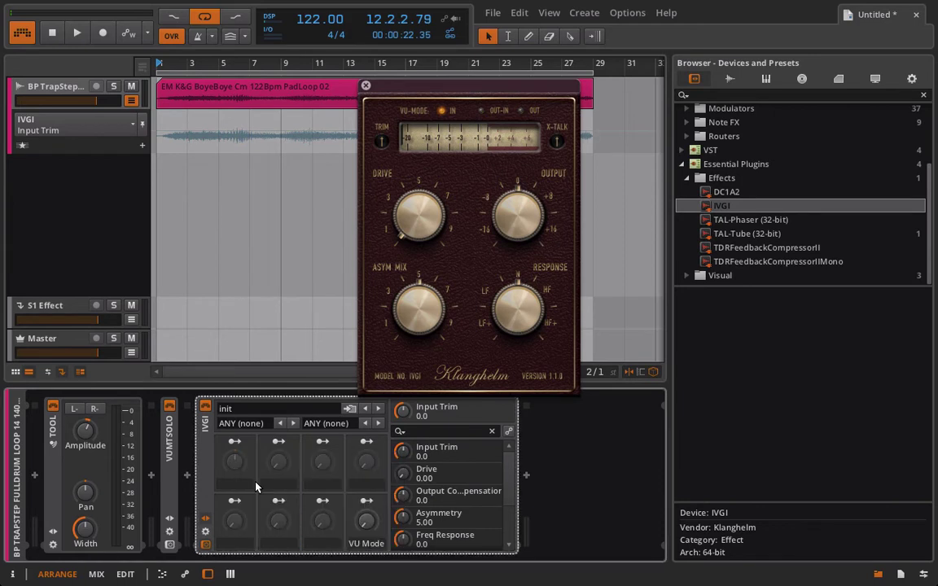
Map IVGI's Input Trim to the bipolar Macro 1 with an amount of +1.00, and try the macro knob
left_click(234, 442)
left_click_drag(416, 415, 416, 362)
left_click(233, 442)
left_click_drag(234, 462, 234, 498)
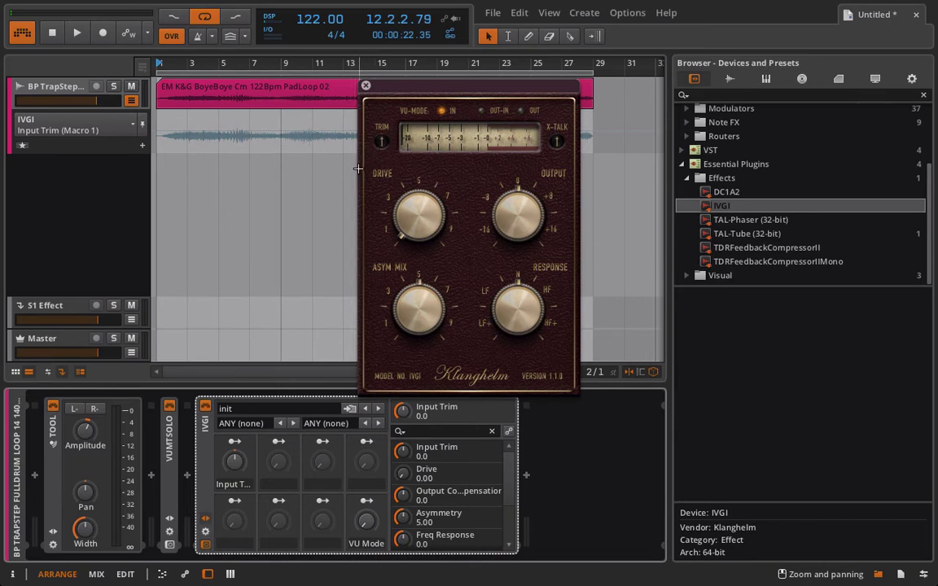
Turn off Macro 1's bipolar mode and clear its modulation of Input Trim
right_click(234, 462)
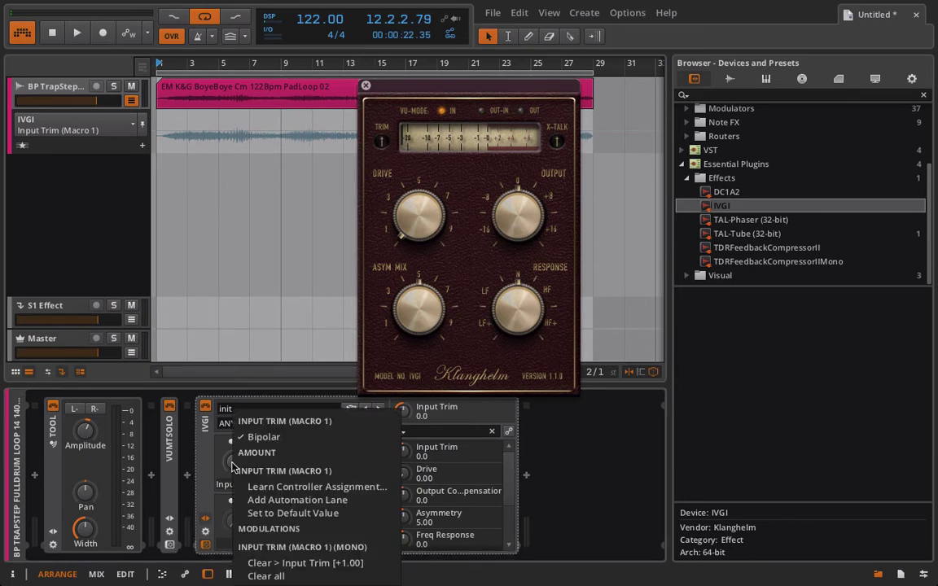
left_click(271, 441)
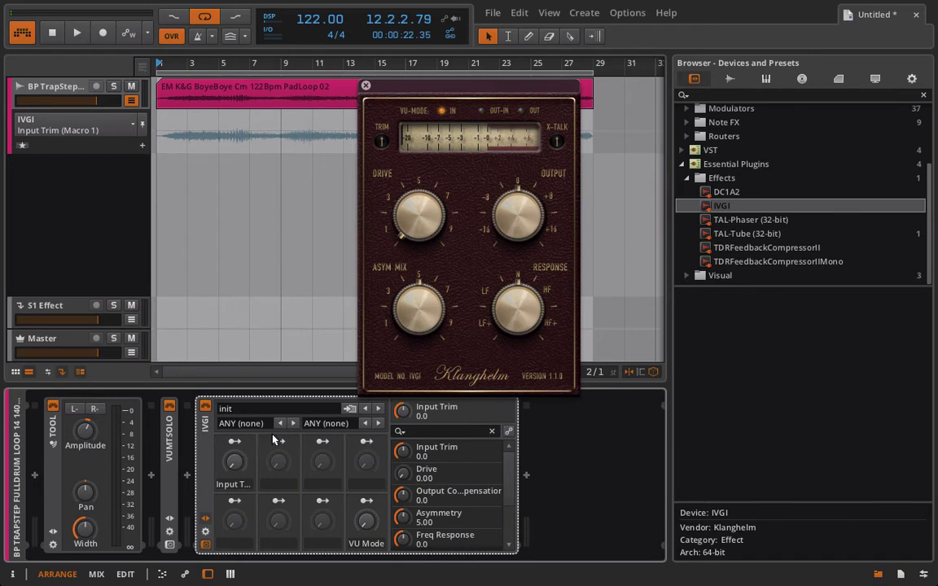
right_click(403, 415)
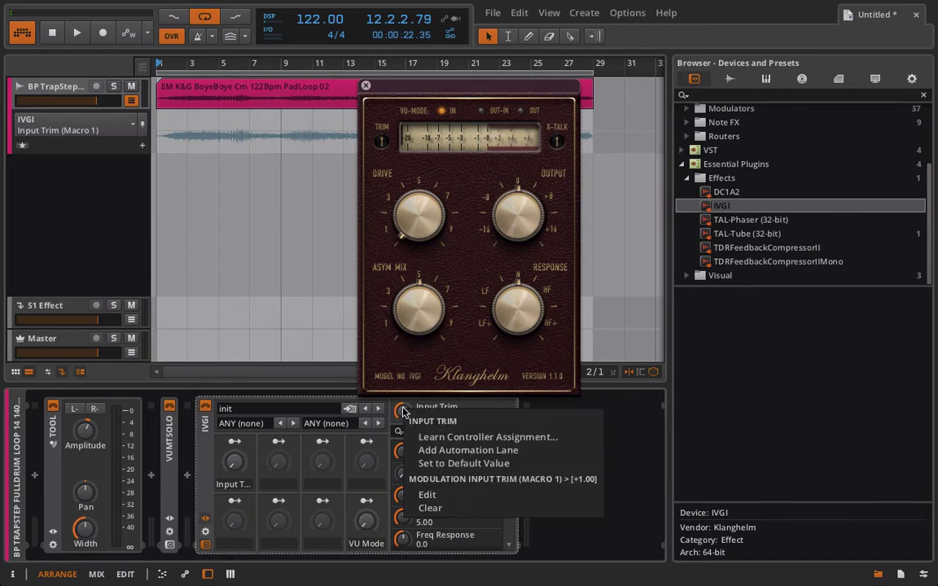
left_click(430, 509)
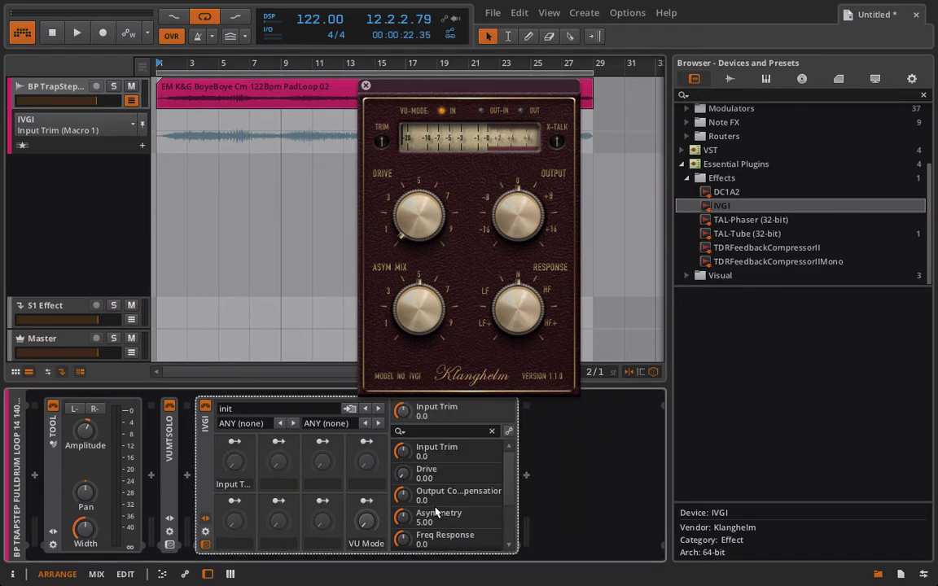
Set IVGI's Input Trim to -20.0 and map it to Macro 1 with an amount of +1.00
left_click_drag(403, 411, 402, 489)
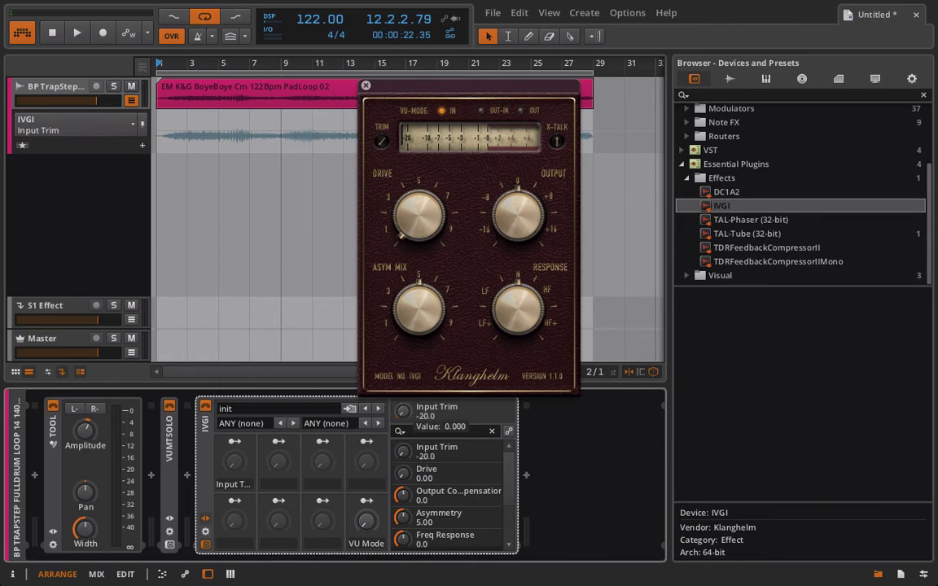
left_click(235, 442)
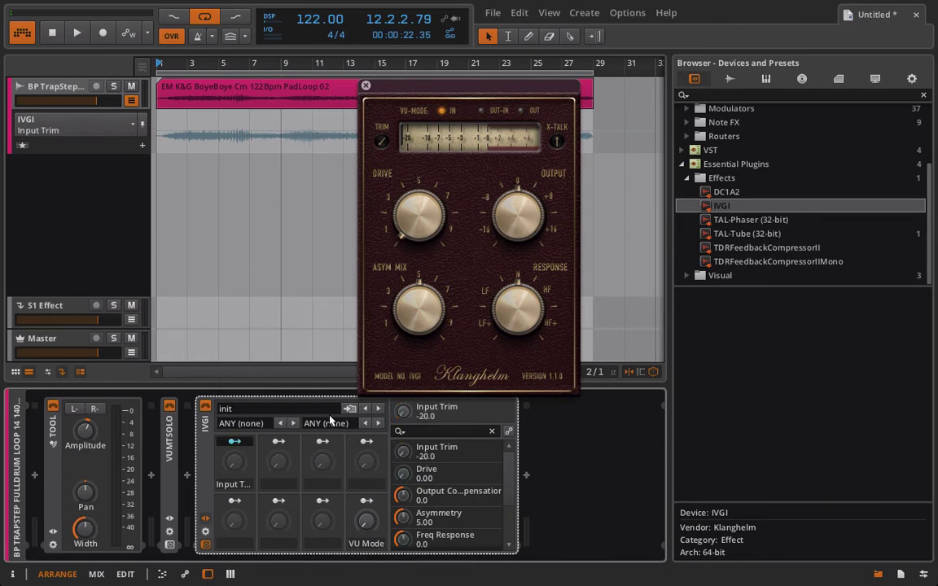
left_click_drag(403, 411, 402, 383)
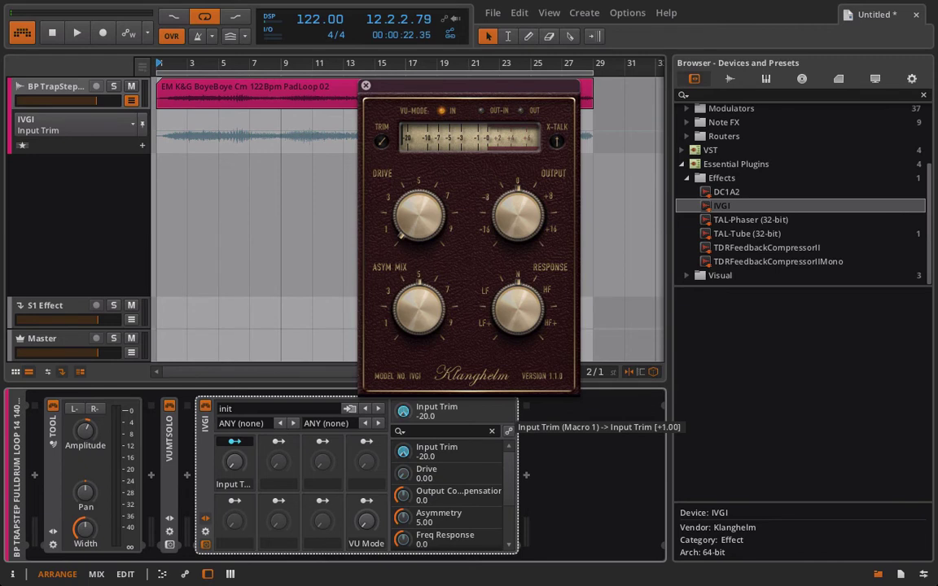
left_click(236, 441)
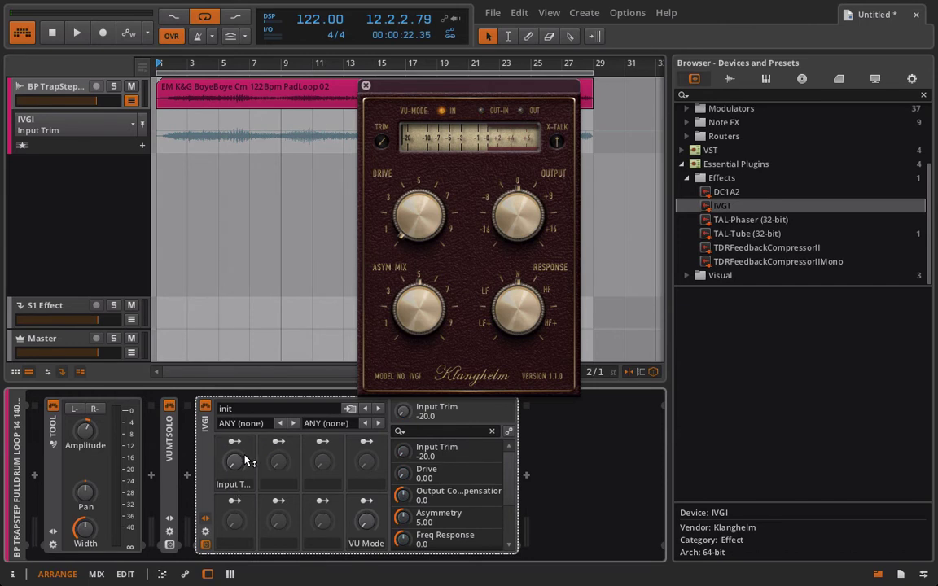
Rename Macro 1 to PreGain and turn it to its midpoint for an Input Trim of 0.0
double_click(235, 485)
type("PreGain")
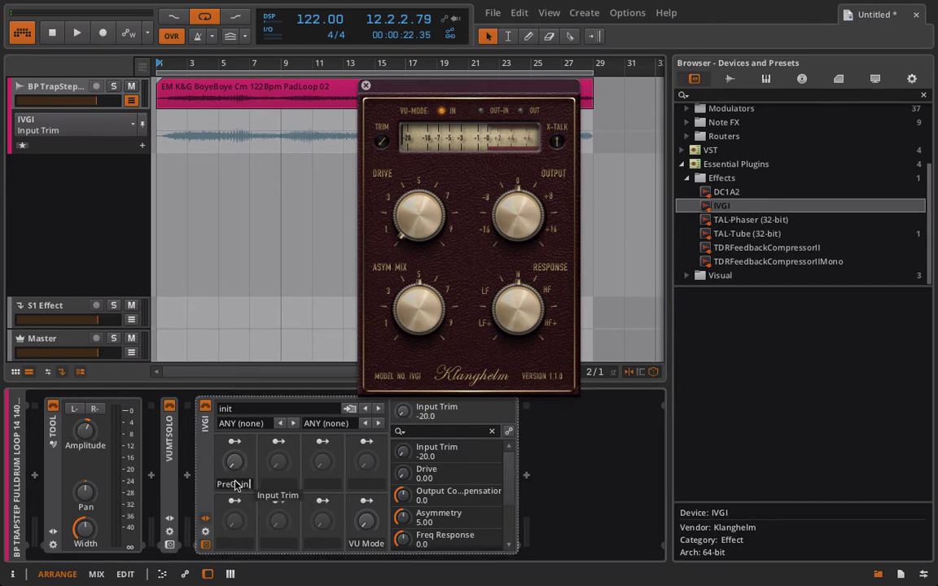
key("Return")
left_click_drag(233, 462, 234, 424)
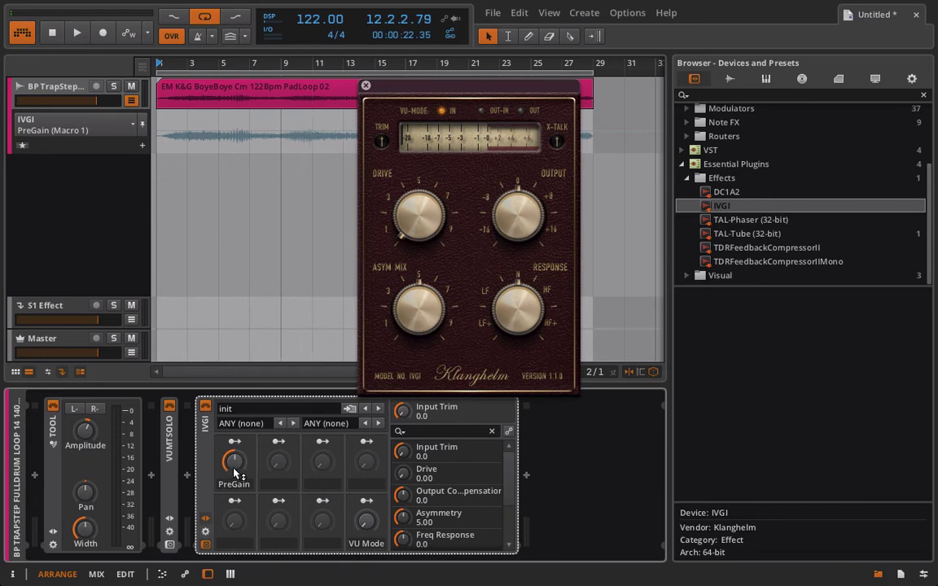
mouse_move(233, 476)
left_mouse_down()
mouse_move(234, 458)
mouse_move(234, 497)
mouse_move(233, 456)
mouse_move(233, 466)
left_mouse_up()
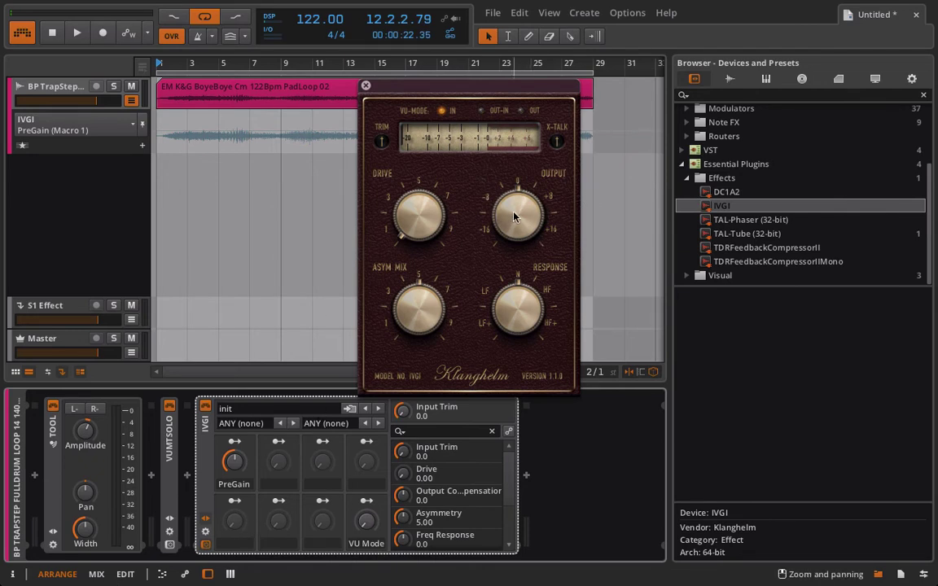
Set IVGI's Output Compensation to -20.0 and map it to Macro 5 at full range
left_click_drag(514, 216, 373, 584)
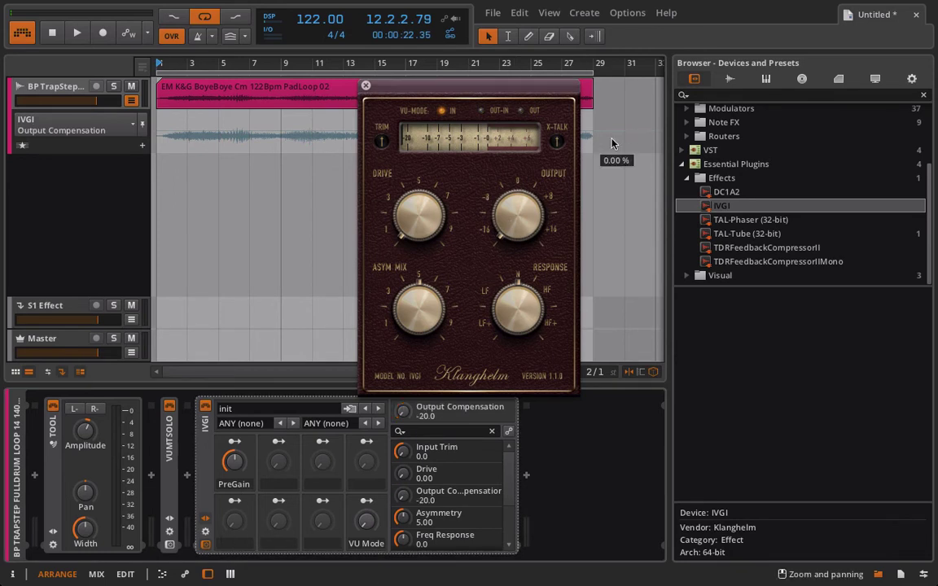
left_click(235, 503)
left_click(403, 411)
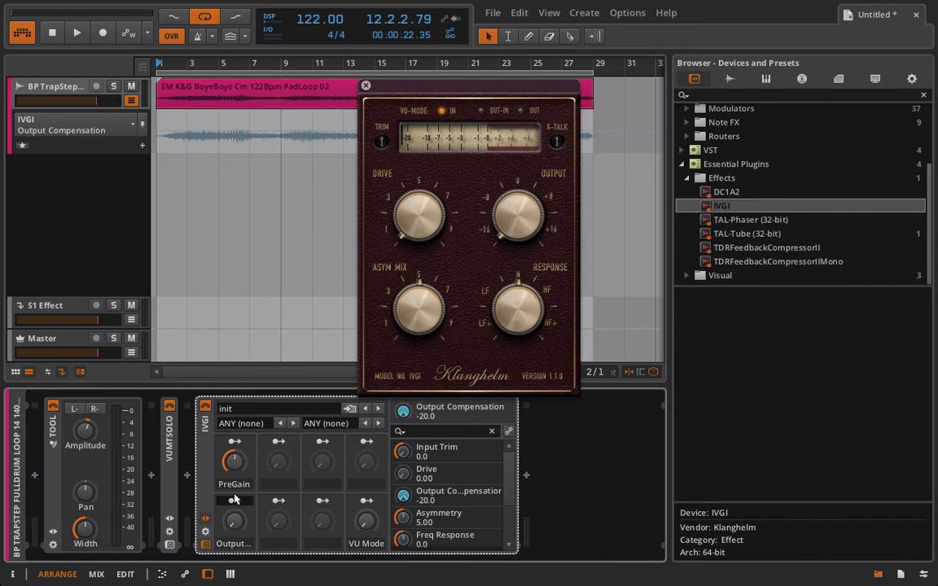
Set IVGI's Drive to 3.60 and bring its Output Compensation to -7.8 with Macro 5
left_click(234, 520)
left_click_drag(234, 521, 234, 560)
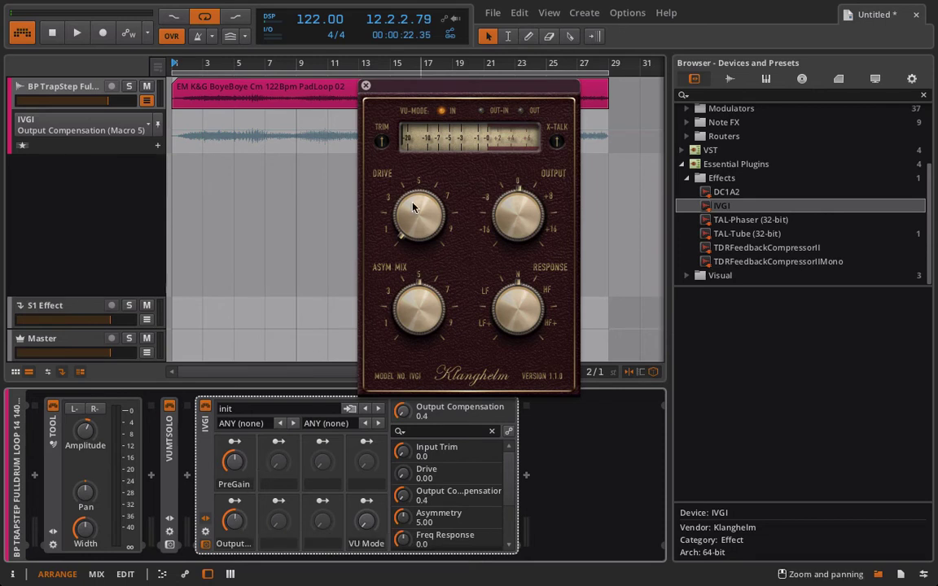
left_click_drag(453, 83, 443, 69)
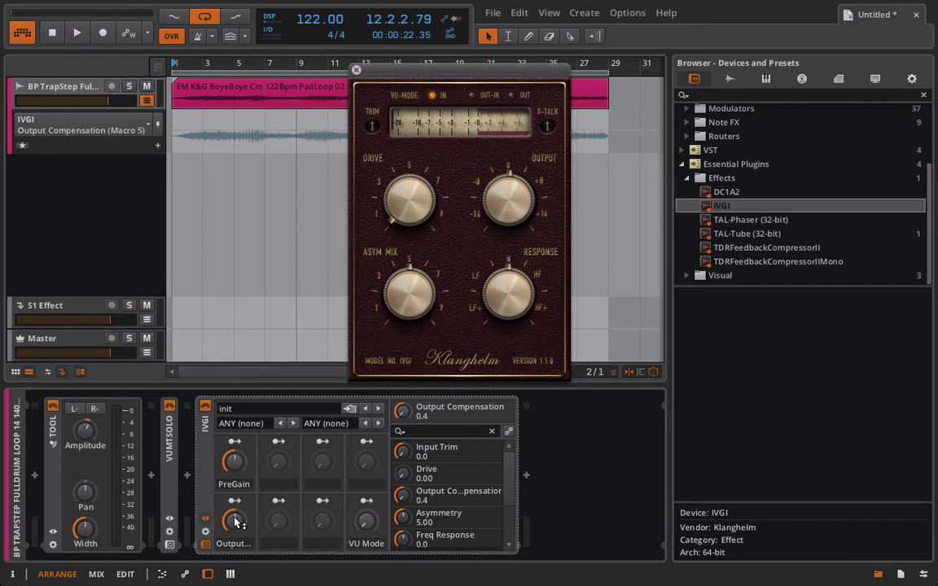
left_click_drag(234, 521, 233, 541)
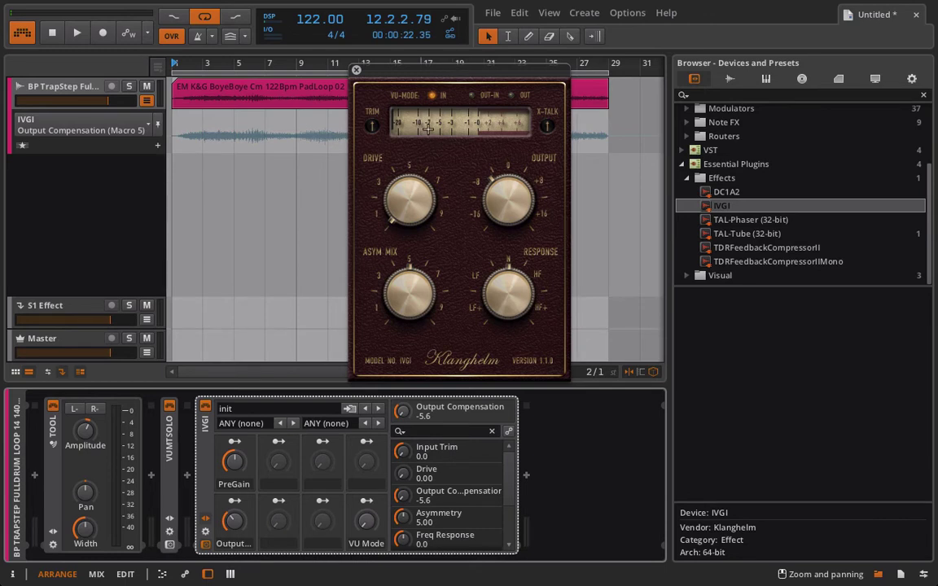
left_click_drag(393, 218, 399, 114)
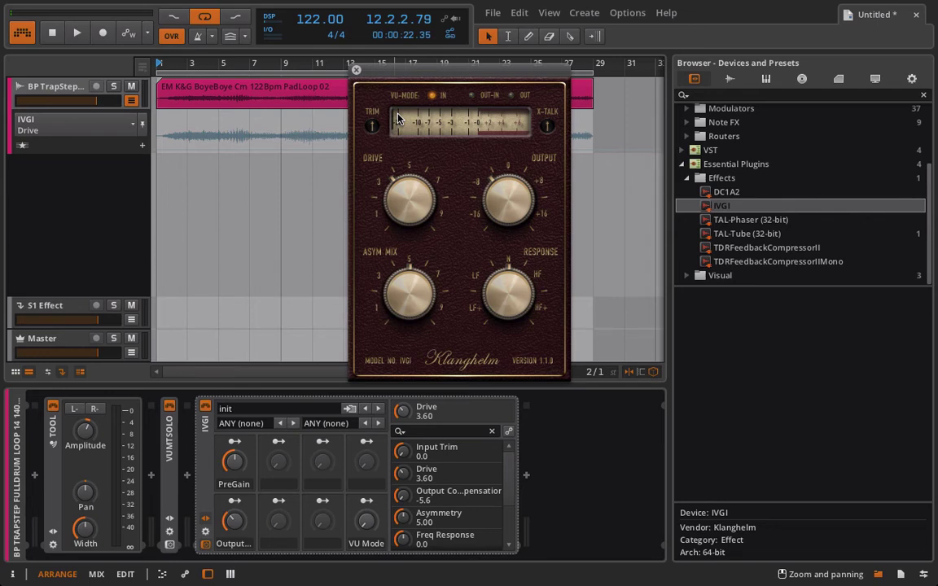
left_click_drag(232, 523, 232, 530)
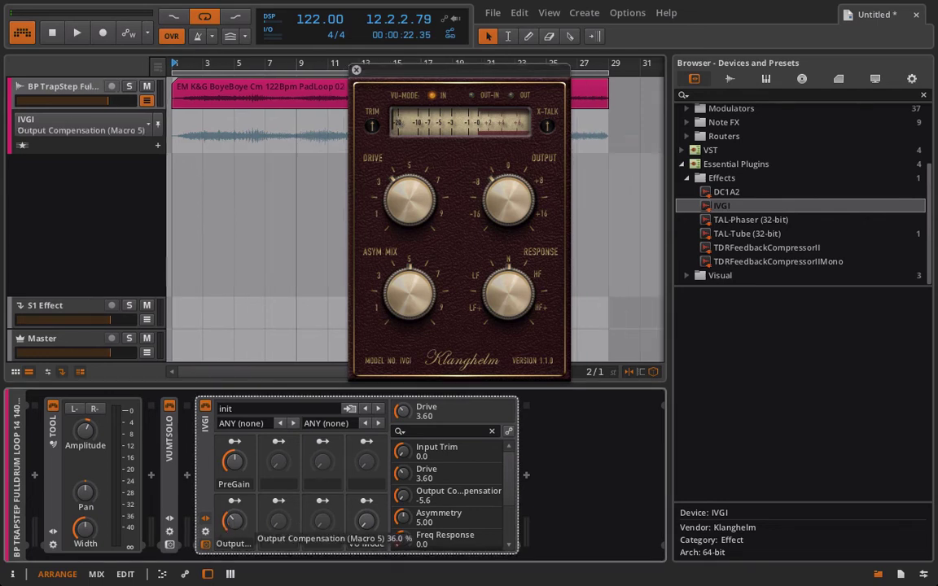
Rename Macro 5 to PostGain
double_click(231, 544)
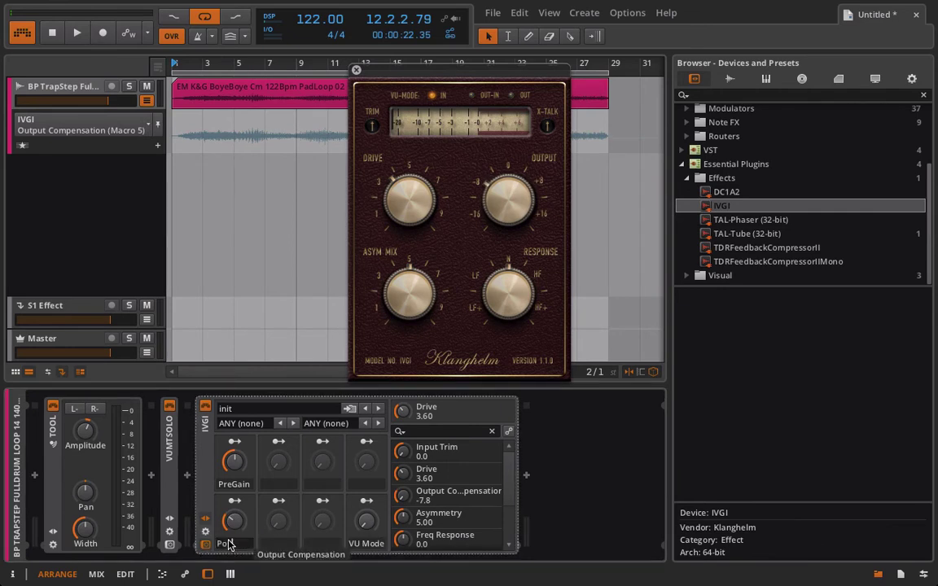
type("PostGain")
key("Return")
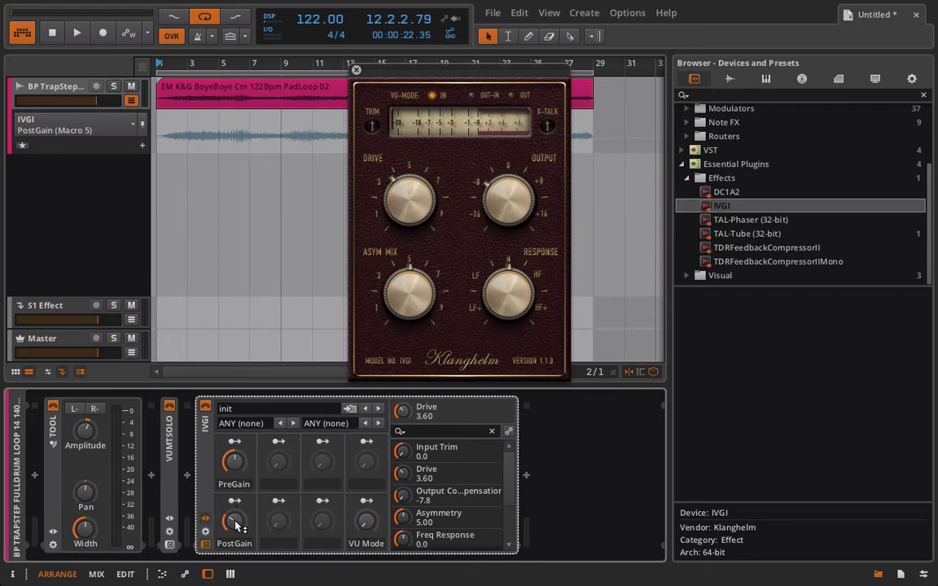
left_click_drag(234, 522, 234, 523)
Set IVGI's Drive to 0.00 and map it to Macro 2 with an amount of +1.00
left_click_drag(413, 215, 347, 488)
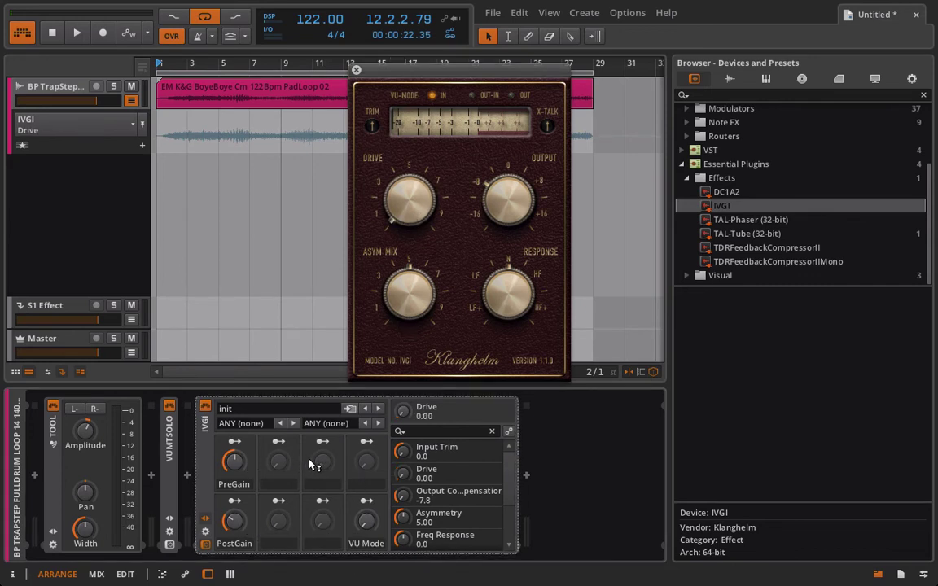
left_click(277, 443)
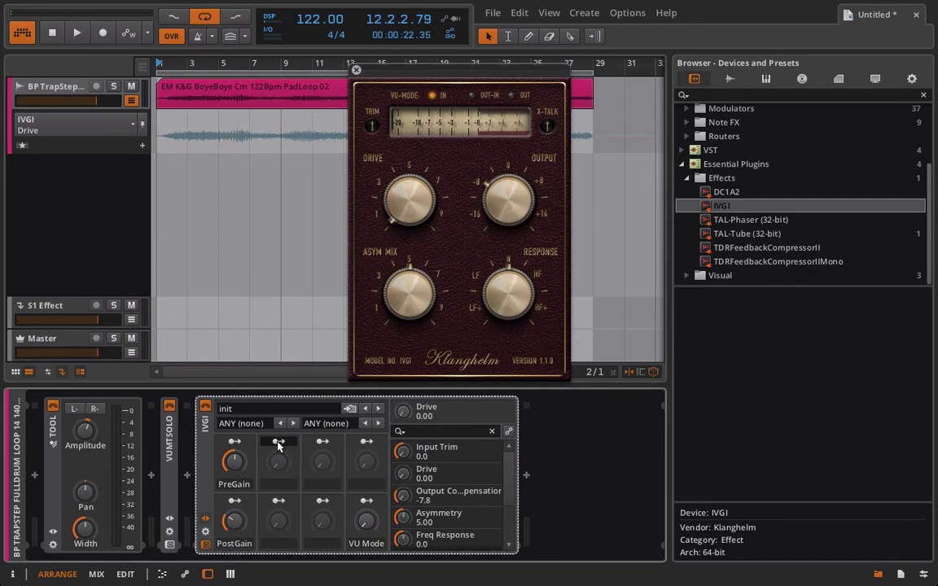
left_click(404, 410)
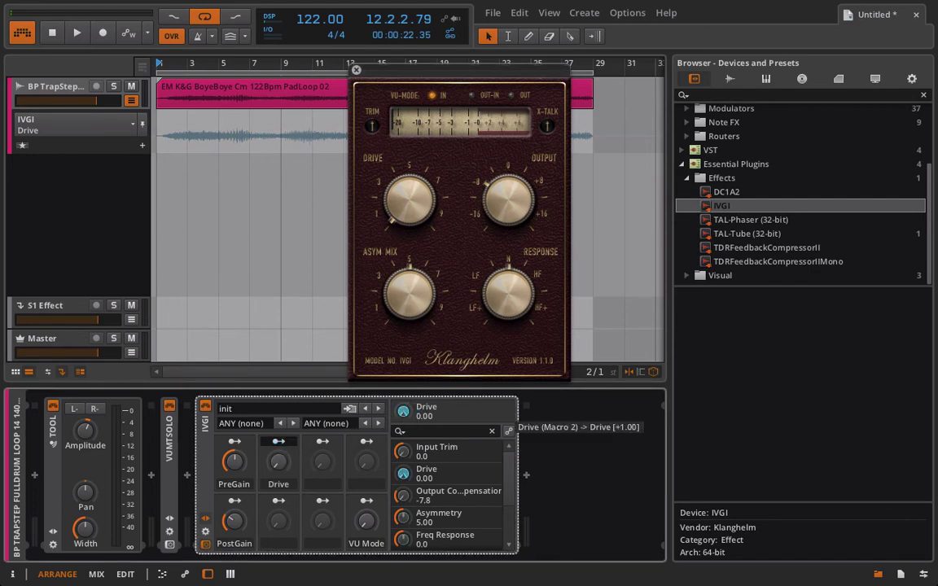
left_click(284, 444)
mouse_move(279, 474)
left_mouse_down()
mouse_move(279, 465)
mouse_move(277, 472)
left_mouse_up()
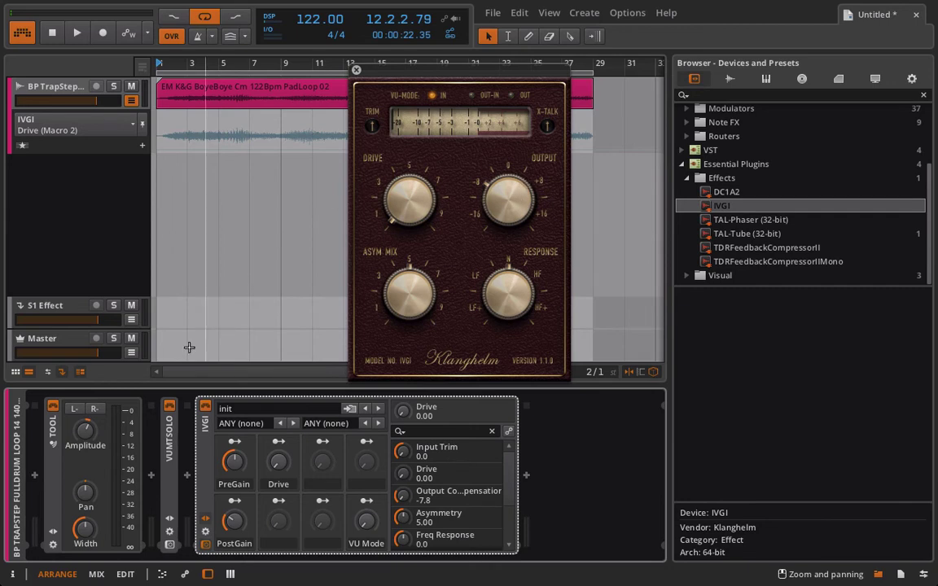
Turn PostGain down to an Output Compensation of -20.0 and map Output Compensation to the Drive macro at a partial amount
left_click_drag(233, 521, 231, 520)
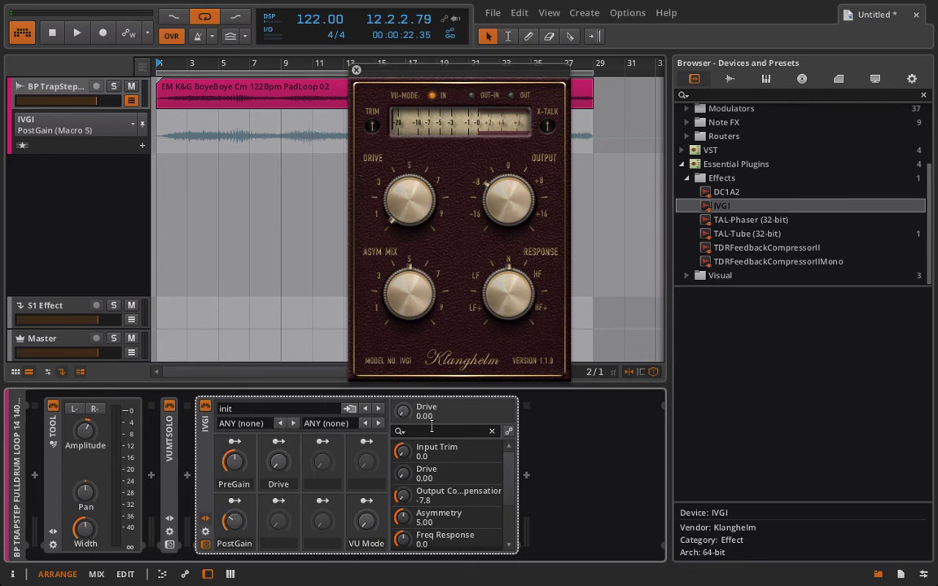
left_click(512, 207)
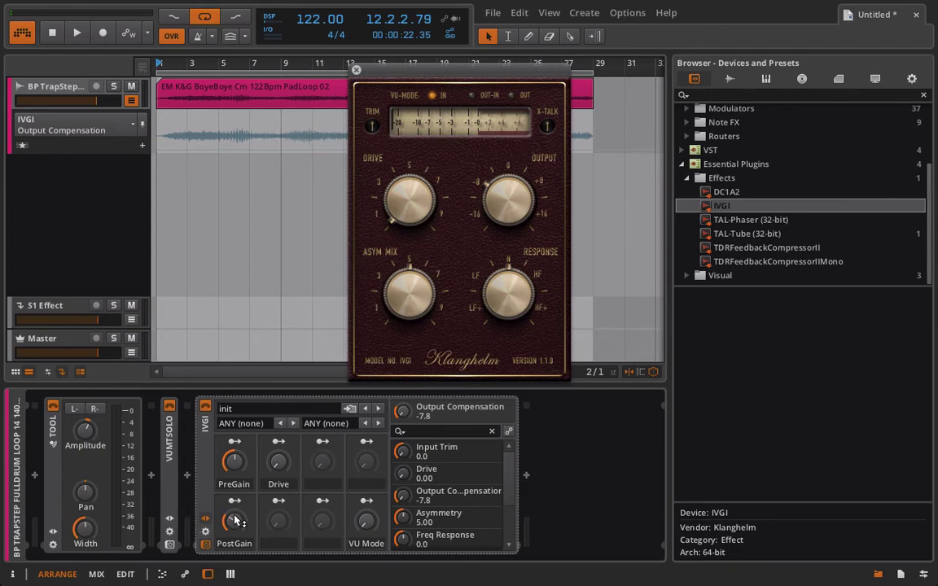
left_click_drag(234, 522, 234, 570)
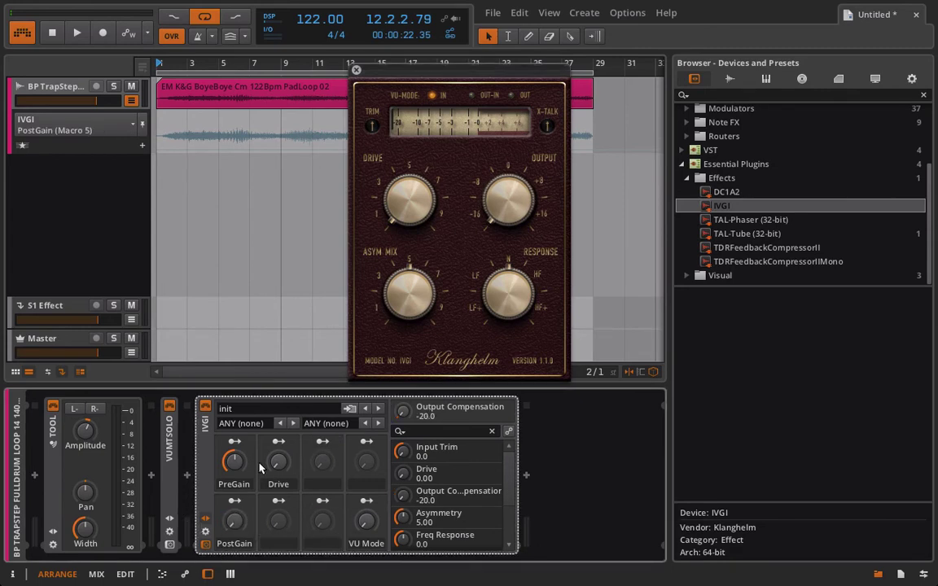
left_click(289, 440)
left_click_drag(403, 413, 403, 401)
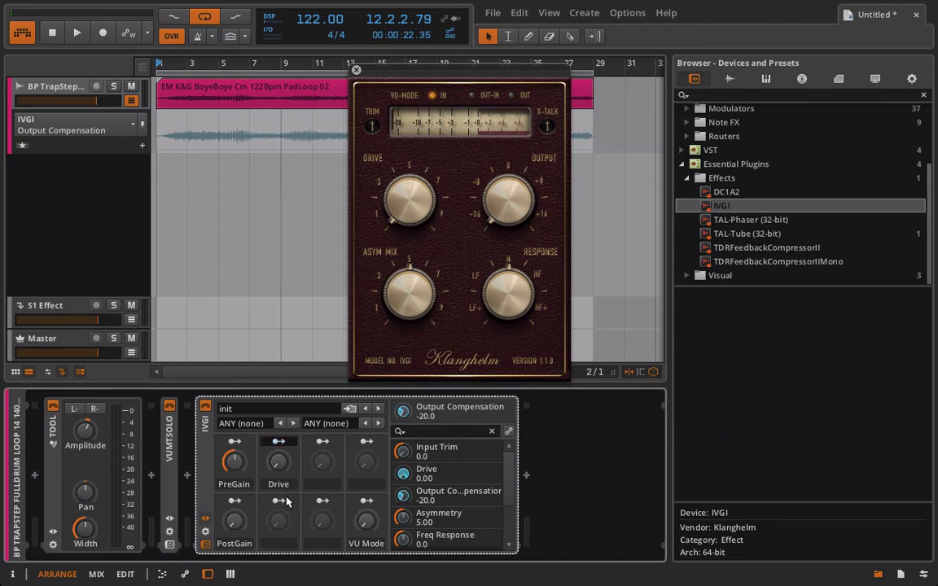
left_click(283, 442)
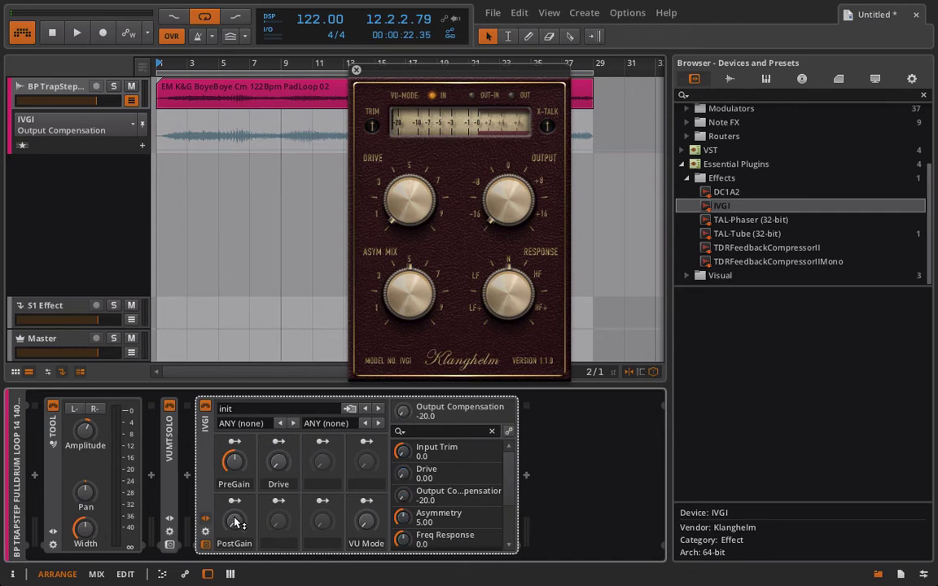
Try the Drive and PostGain macros against each other, finishing with Drive at 0.00 and Output Compensation at -4.4
mouse_move(233, 521)
left_mouse_down()
mouse_move(233, 490)
mouse_move(234, 501)
left_mouse_up()
mouse_move(281, 463)
left_mouse_down()
mouse_move(281, 378)
mouse_move(281, 463)
left_mouse_up()
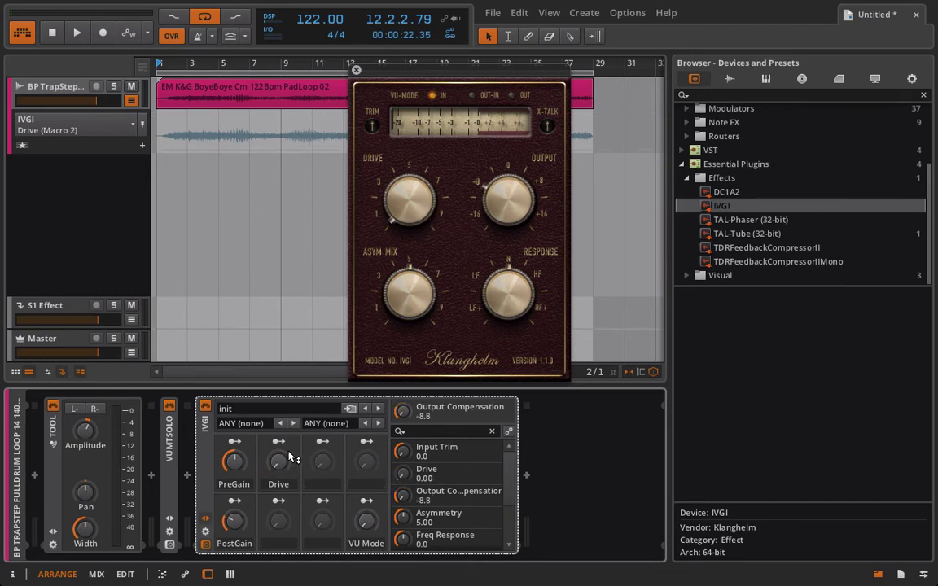
left_click_drag(234, 530, 237, 525)
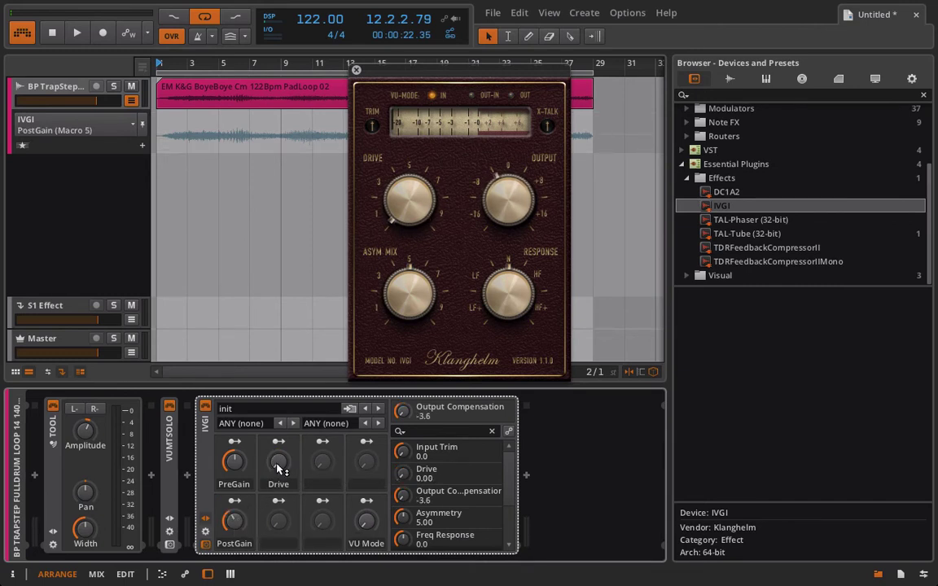
left_click_drag(278, 462, 279, 380)
left_click_drag(235, 521, 235, 546)
left_click_drag(280, 462, 234, 518)
left_click(235, 522)
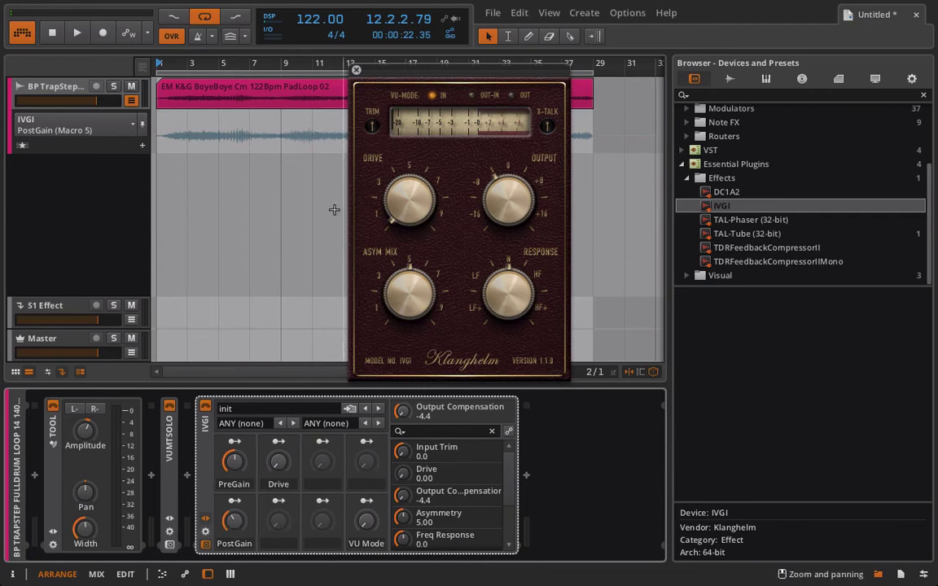
Set IVGI's Asymmetry to 0.00, map it to Macro 3 at full range and turn the macro up to 10.00
left_click_drag(412, 295, 412, 375)
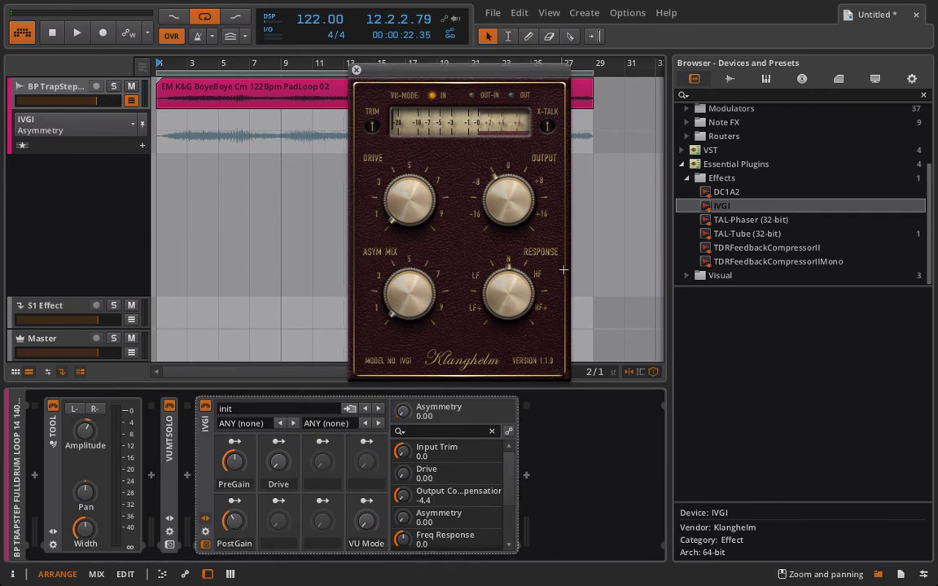
left_click(321, 442)
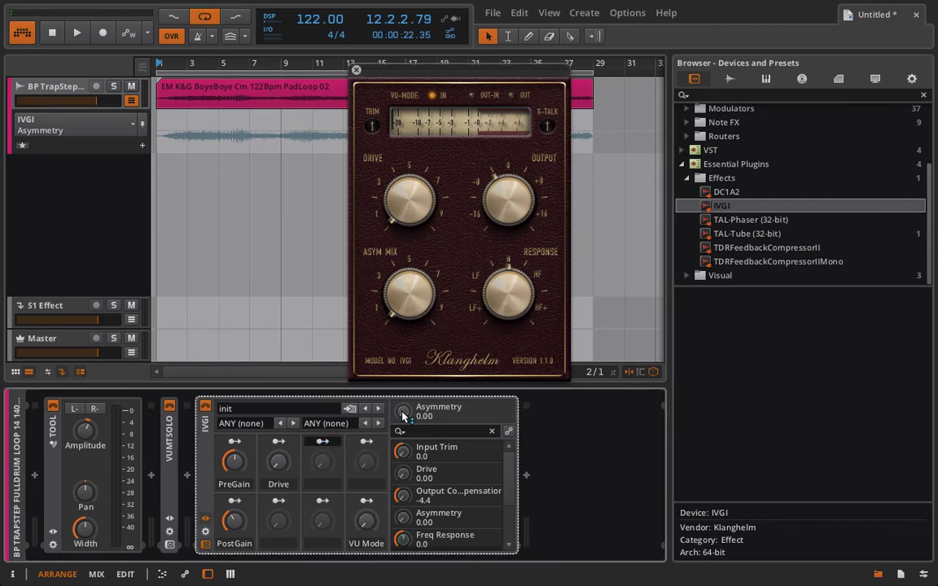
left_click(403, 413)
left_click_drag(322, 462, 322, 445)
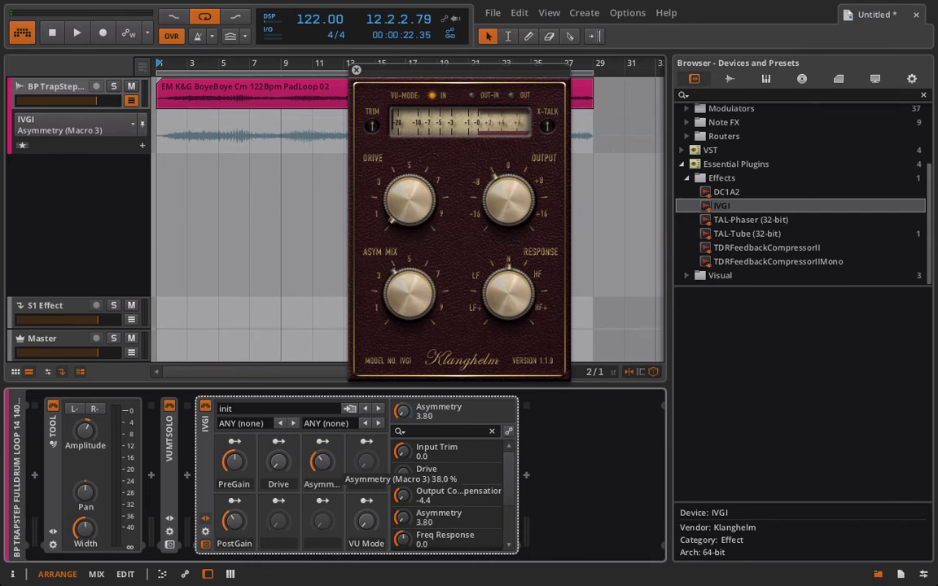
left_click_drag(322, 445, 322, 407)
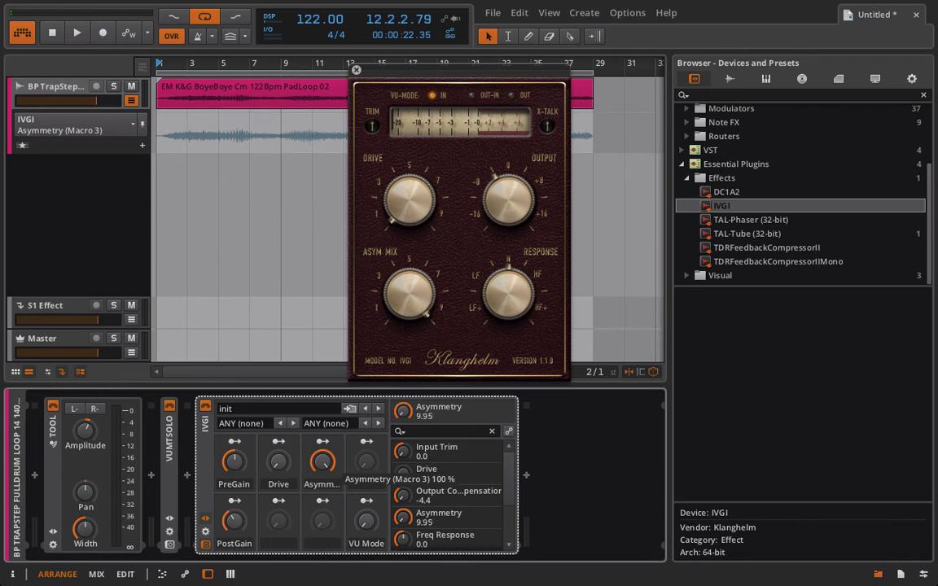
Rename Macro 3 to Transparancy and turn it down to an Asymmetry of 0.00
double_click(322, 486)
key("BackSpace")
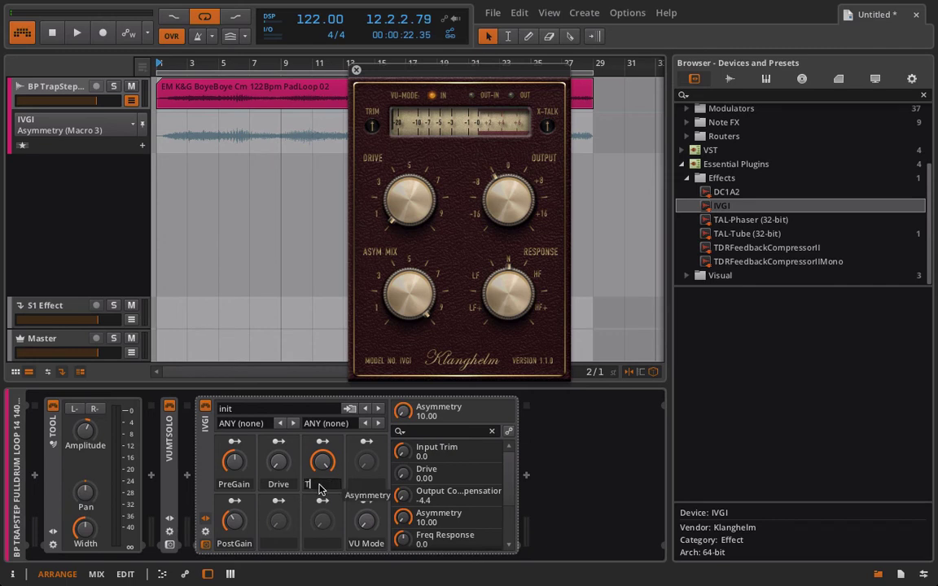
type("Transparancy")
key("Return")
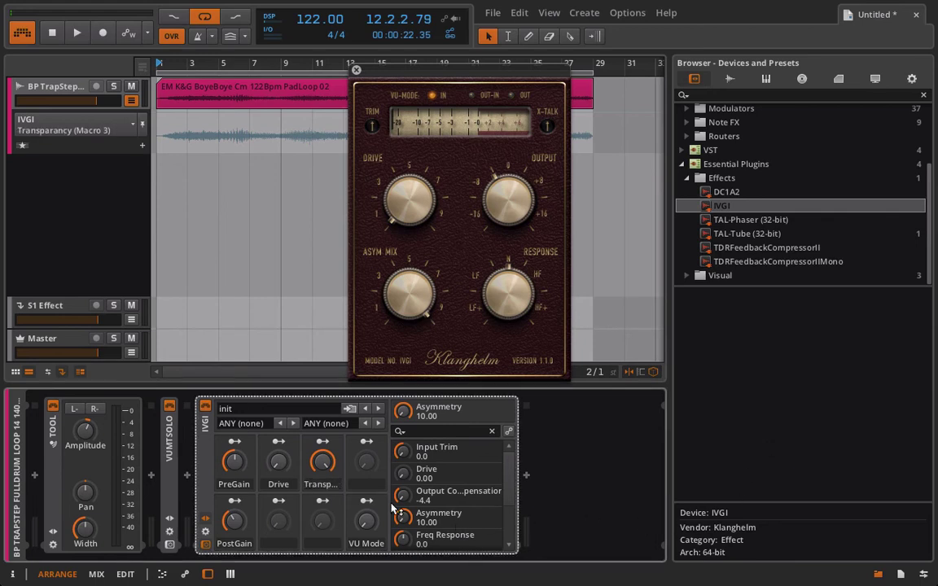
left_click_drag(323, 458, 322, 537)
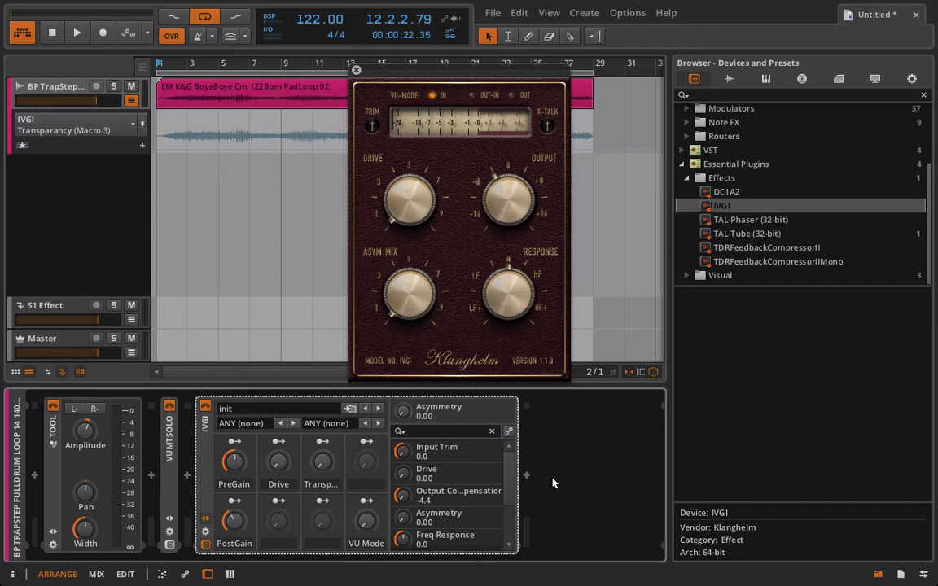
Set Freq Response to -10.0, map it to Macro 4 at full range and turn the macro to its midpoint
left_click(516, 301)
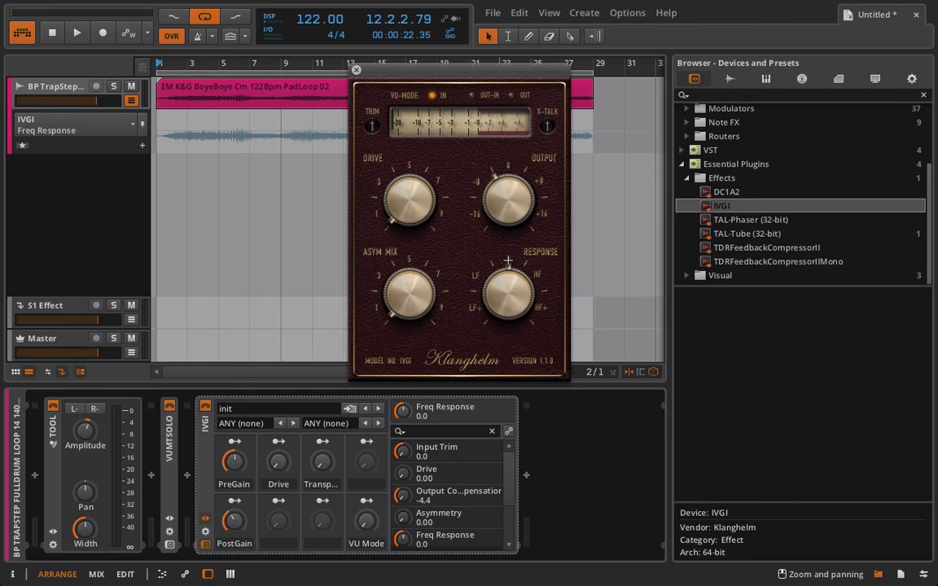
mouse_move(508, 261)
left_mouse_down()
mouse_move(503, 168)
mouse_move(492, 272)
left_mouse_up()
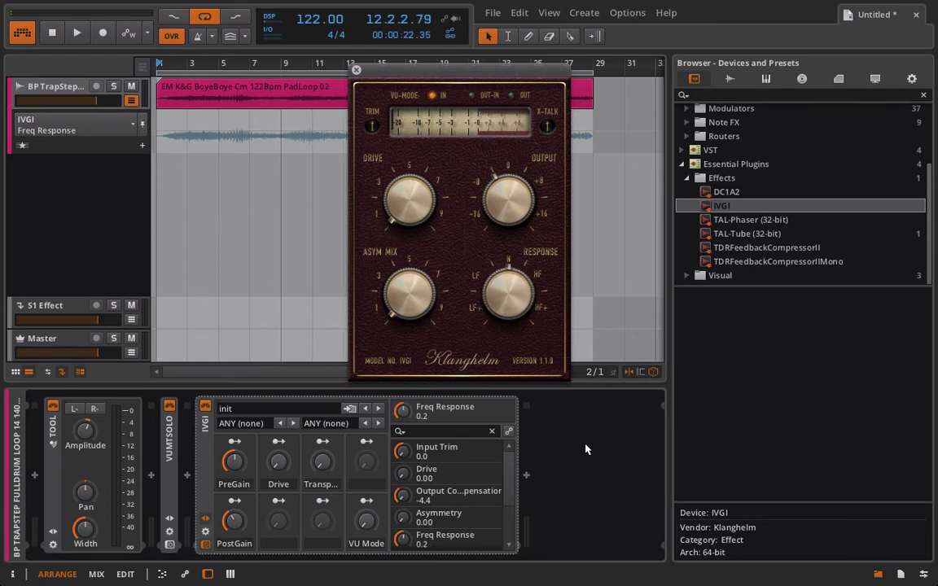
left_click_drag(503, 287, 400, 585)
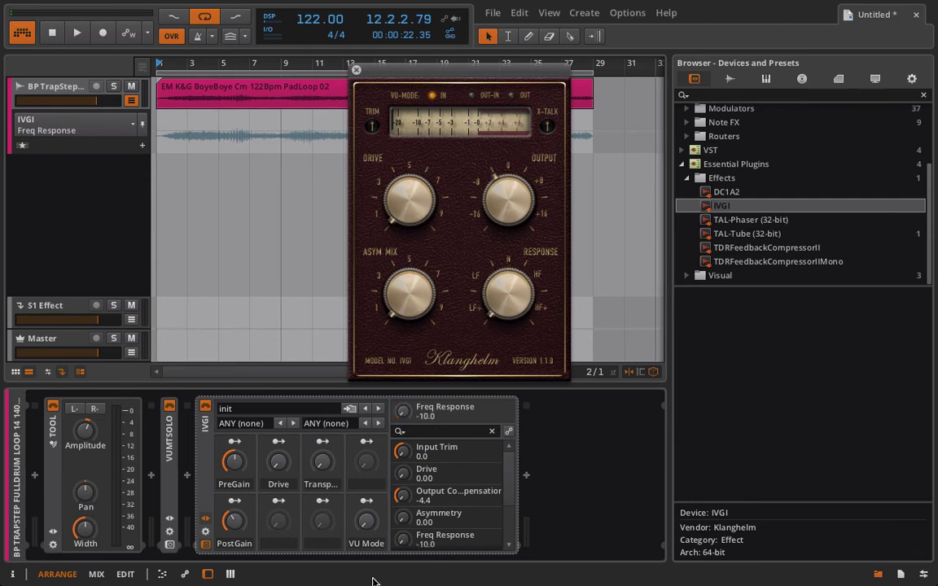
left_click(367, 464)
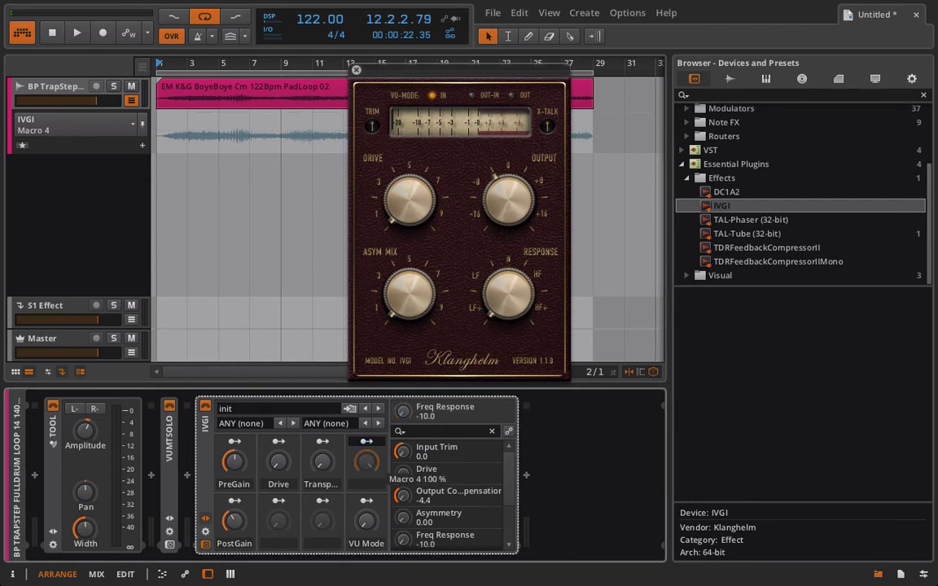
double_click(366, 461)
left_click(362, 441)
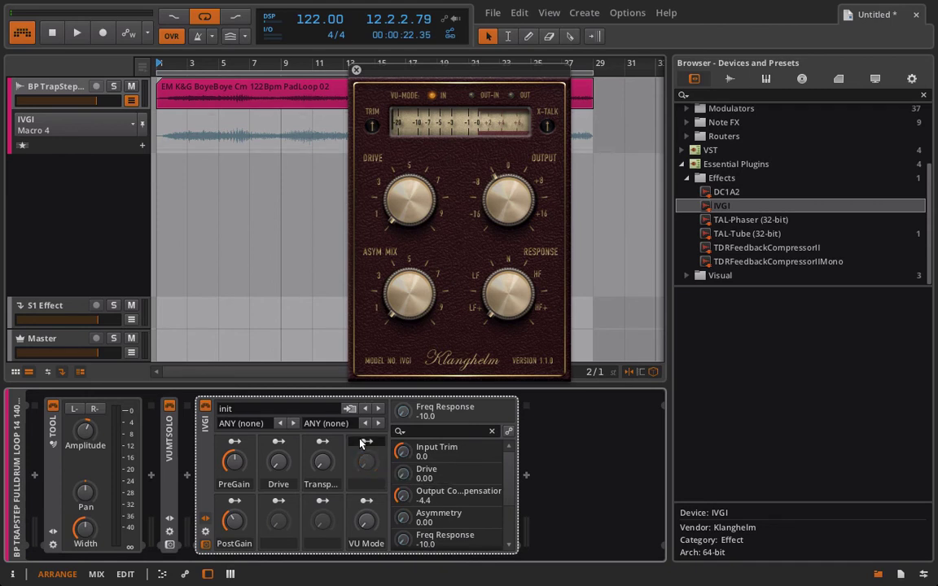
left_click_drag(403, 412, 403, 411)
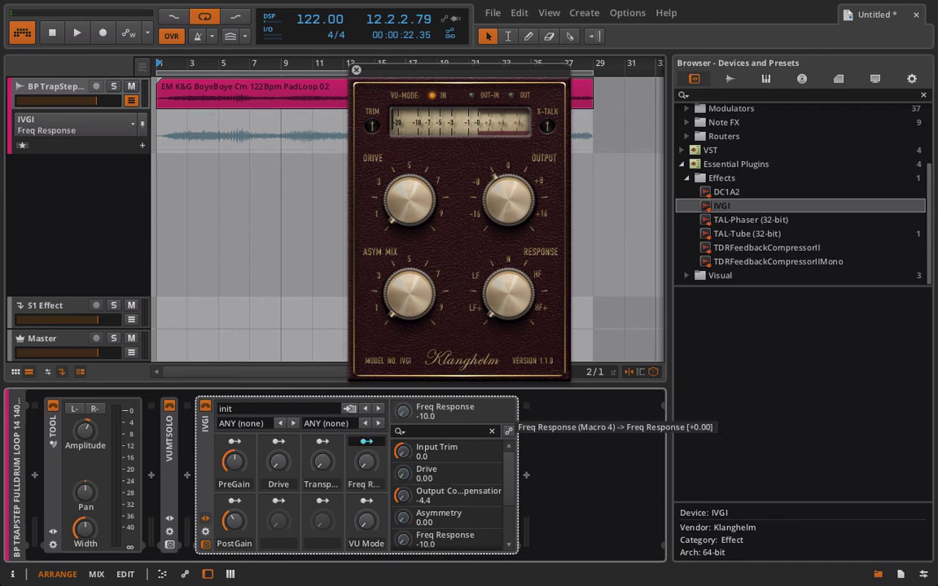
left_click(370, 441)
mouse_move(369, 470)
left_mouse_down()
mouse_move(368, 381)
mouse_move(367, 471)
left_mouse_up()
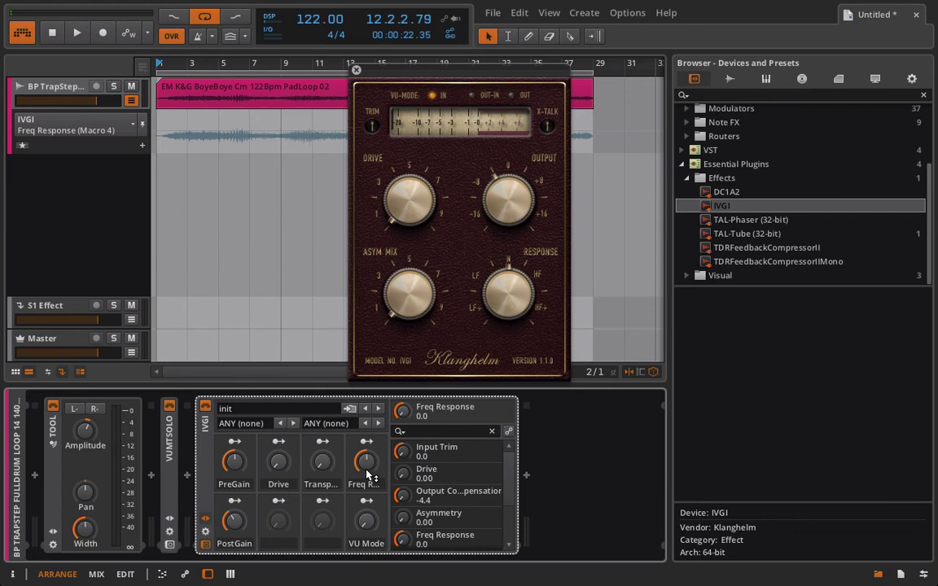
Clear Macro 4's modulation of Freq Response and reset the parameter to 0.0
right_click(415, 417)
left_click(436, 513)
left_click(404, 411)
left_click(514, 282)
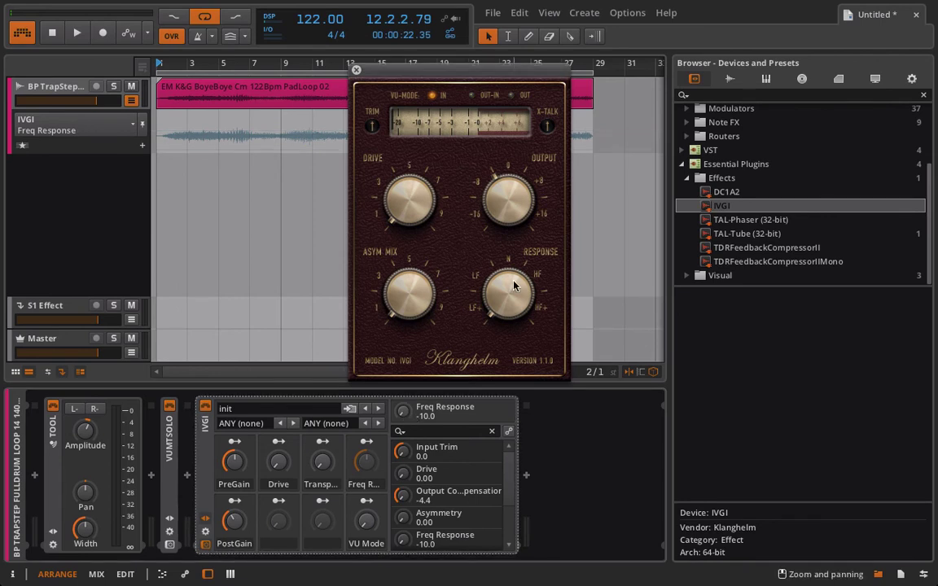
double_click(514, 285)
Try making Macro 4 bipolar and mapping it to IVGI's Freq Response
right_click(367, 461)
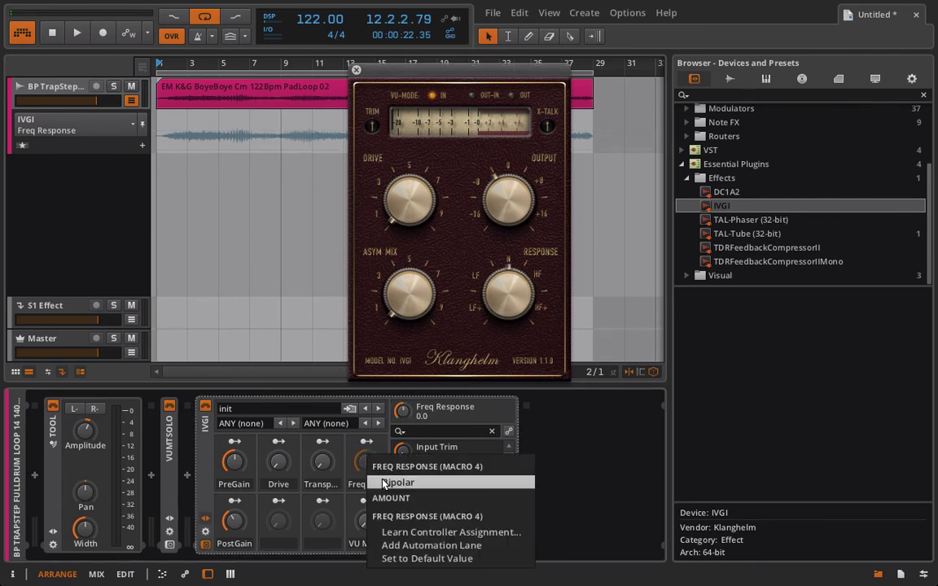
left_click(386, 483)
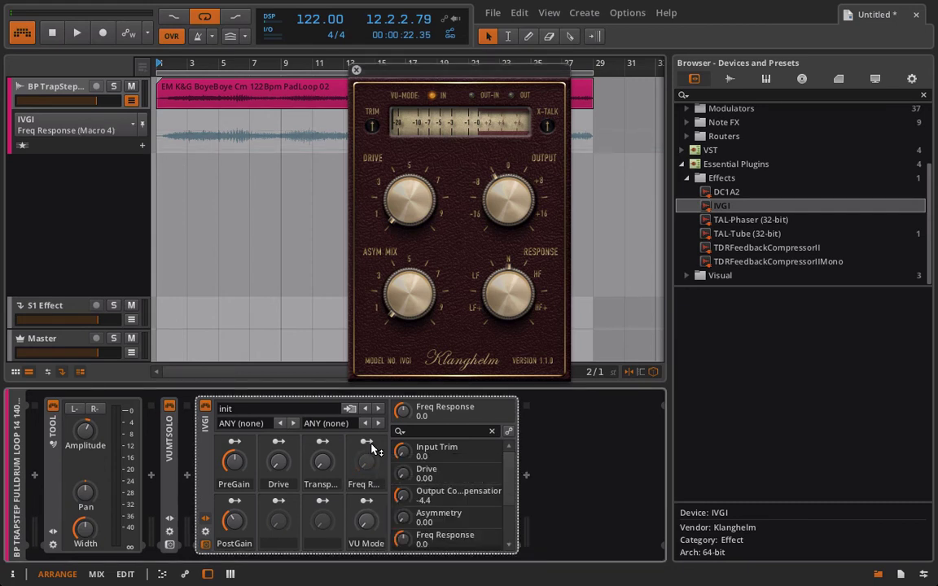
right_click(366, 464)
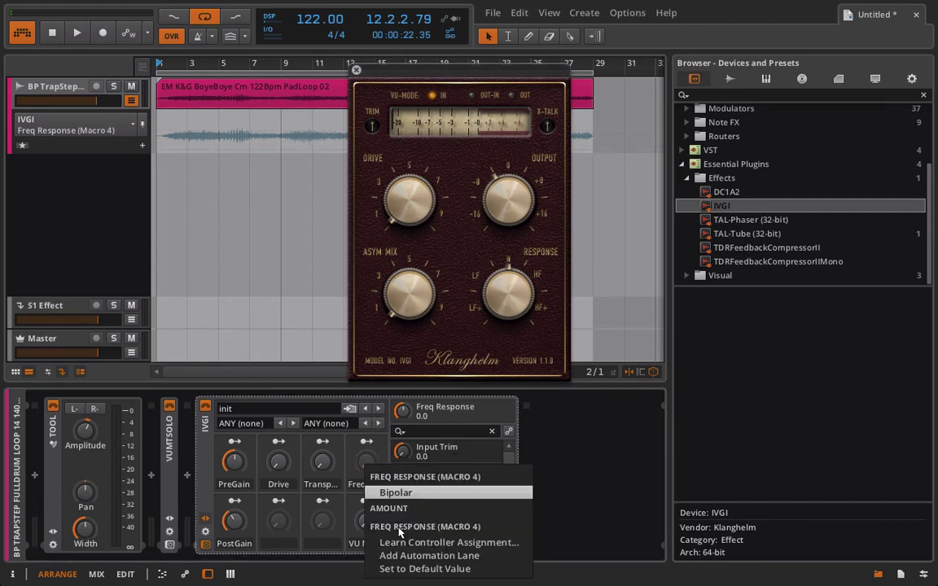
left_click(363, 443)
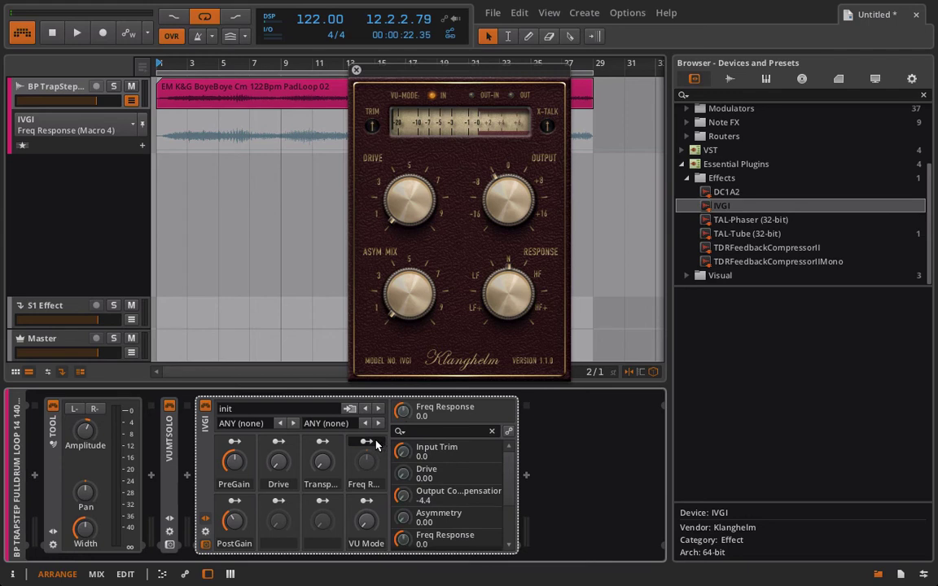
left_click_drag(406, 412, 407, 410)
left_click_drag(403, 537, 403, 521)
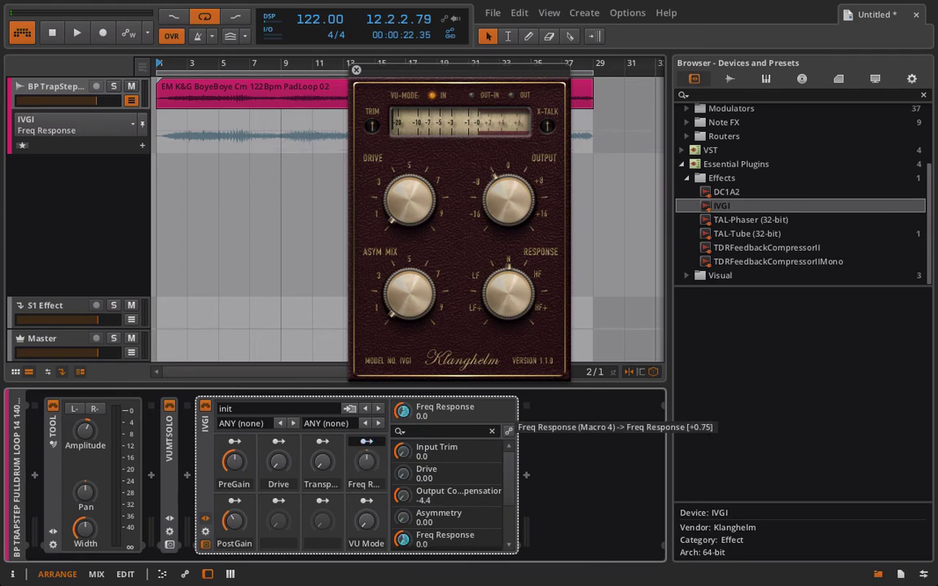
left_click(366, 441)
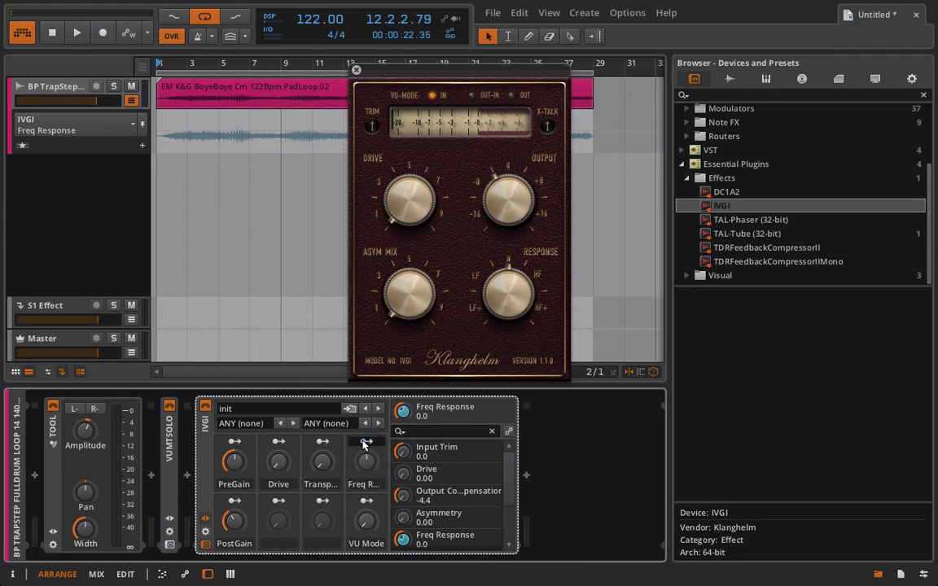
Sweep the bipolar Macro 4 to -100 %, reset it to its default and clear the modulation of Freq Response
left_click_drag(371, 465, 371, 416)
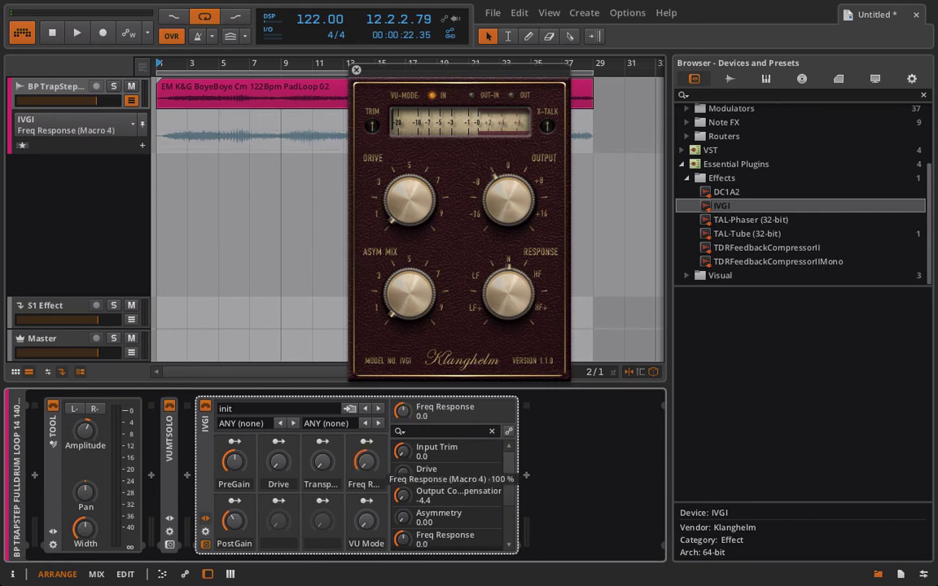
double_click(369, 459)
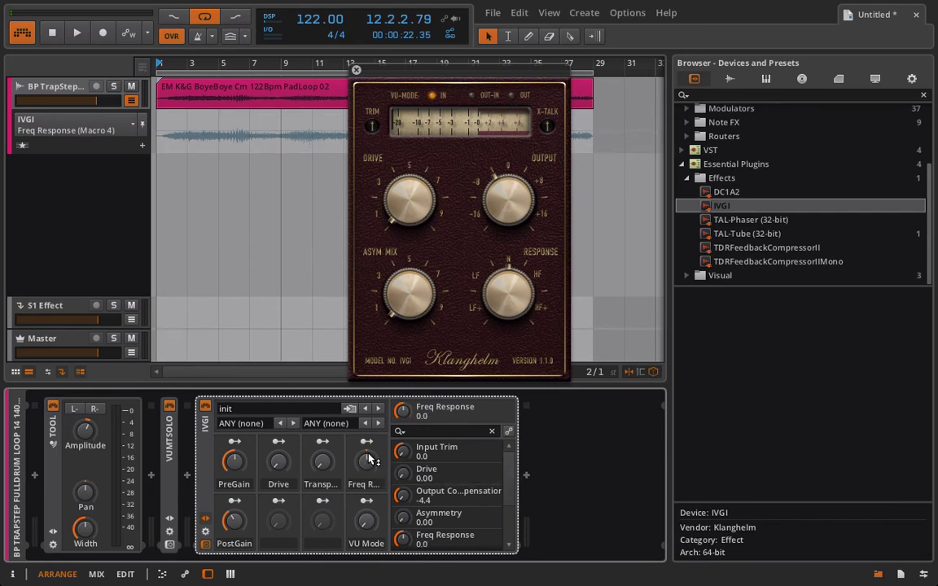
right_click(402, 412)
left_click(447, 508)
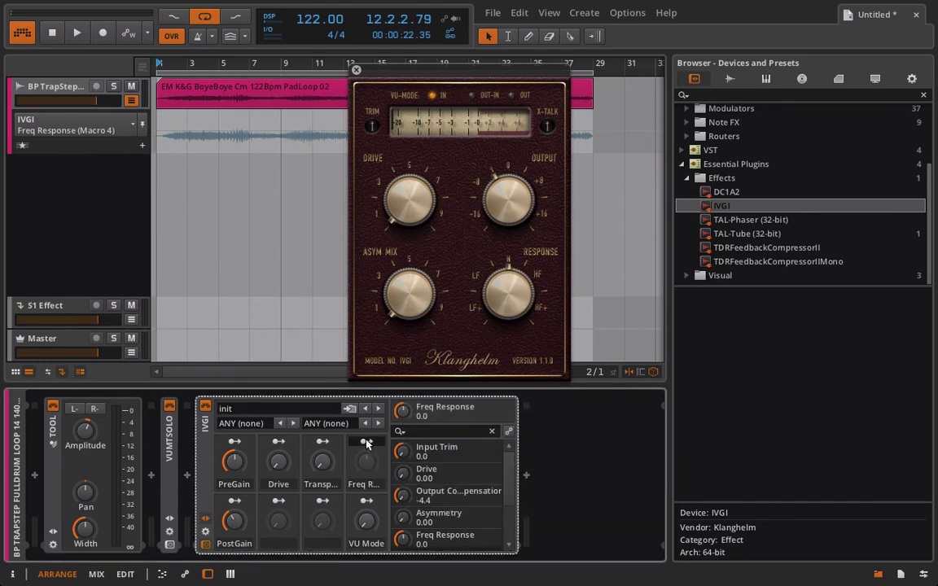
Turn off Macro 4's bipolar mode, remap it across Freq Response's full range from -10.0, and set the macro to its midpoint
right_click(370, 458)
left_click(394, 481)
left_click_drag(404, 412, 404, 473)
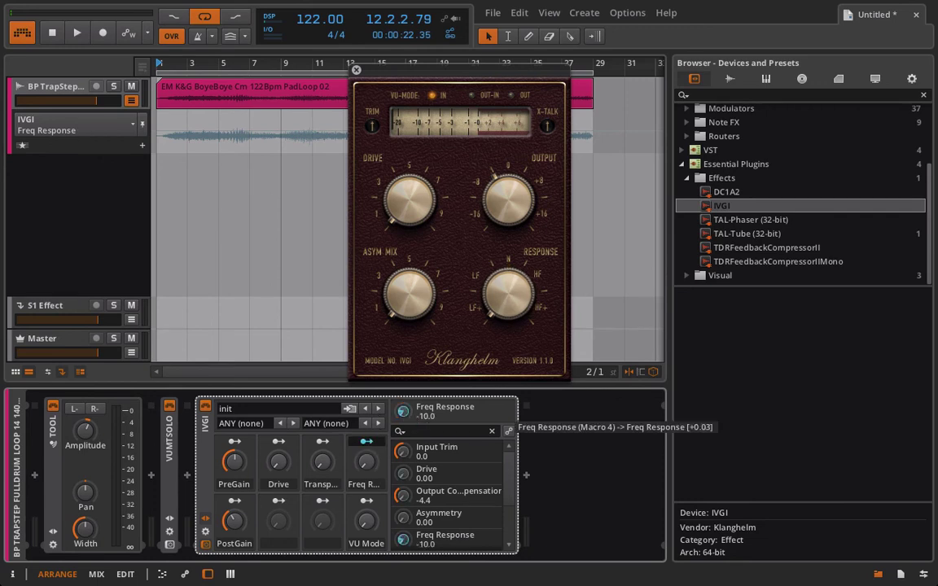
left_click_drag(368, 443, 367, 400)
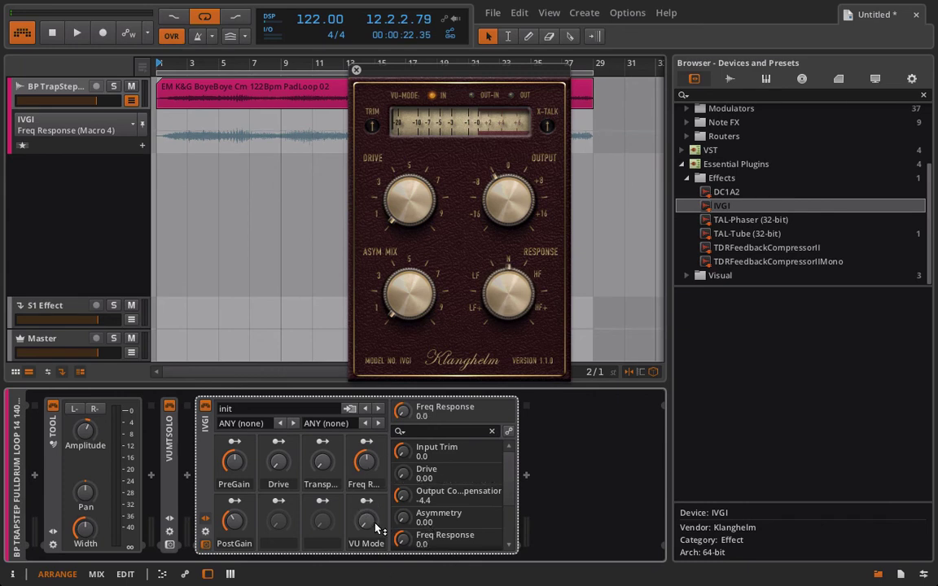
Start playback with VU Mode on IN, raise Drive to 9.10 and raise PostGain to an output compensation of 8.5
left_click_drag(366, 522, 366, 525)
key("space")
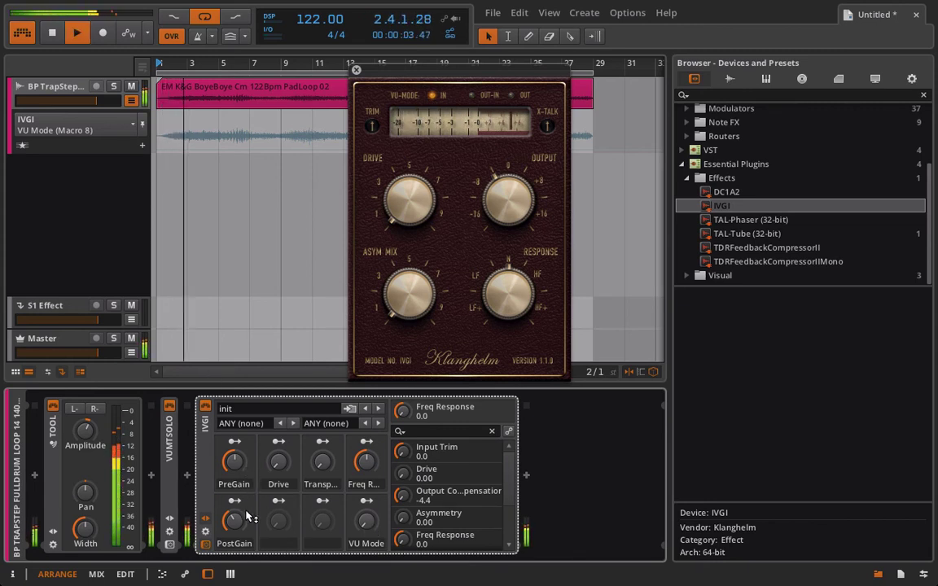
left_click_drag(278, 462, 278, 385)
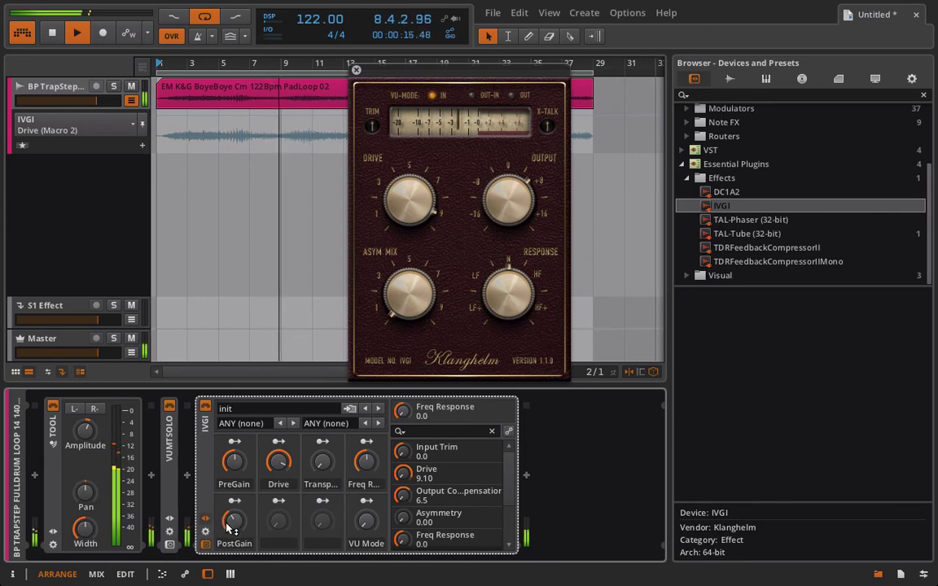
left_click_drag(231, 528, 233, 518)
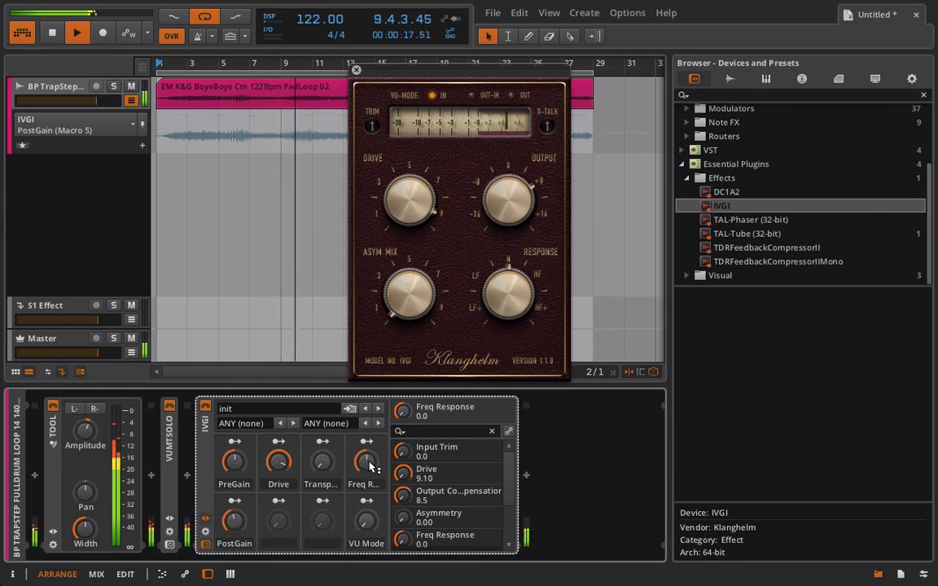
Sweep Freq Response to -10.0 and 10.0, raise Transparancy to an Asymmetry of 9.20 and set Freq Response to -3.4
left_click_drag(371, 466, 371, 529)
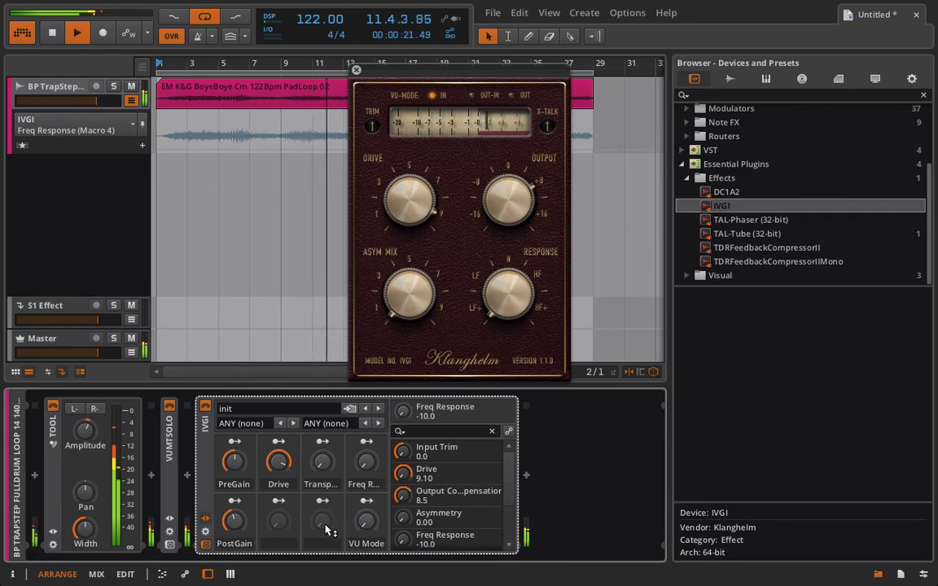
left_click_drag(367, 462, 366, 337)
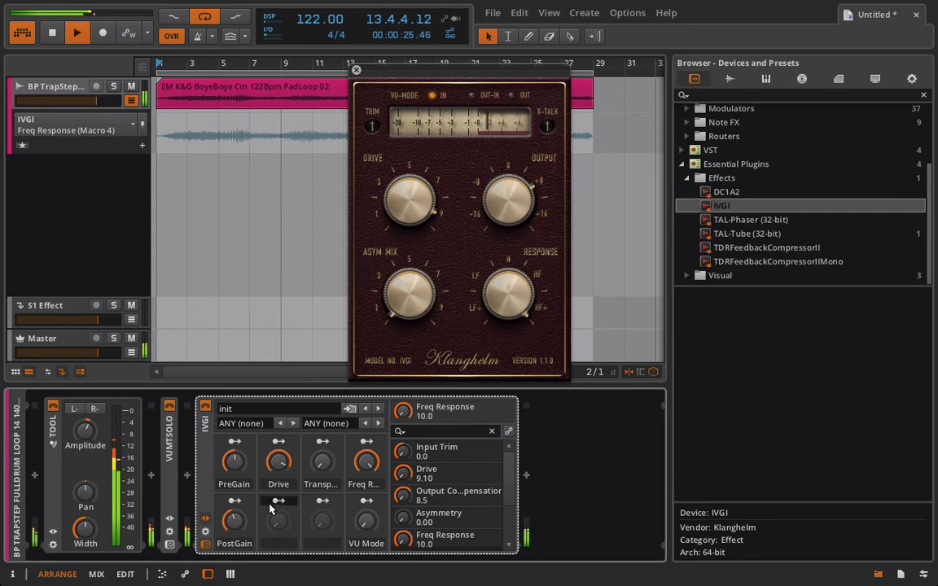
left_click_drag(322, 463, 323, 414)
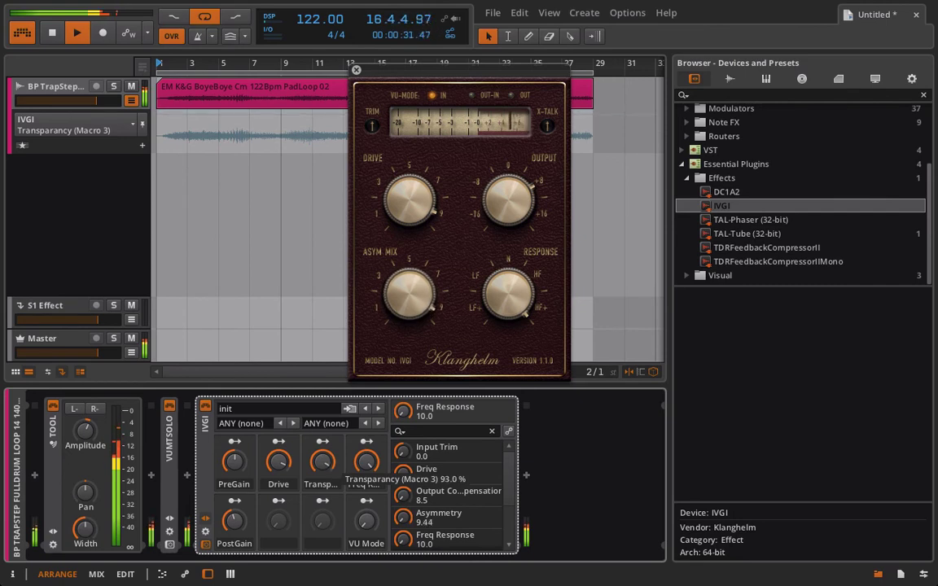
left_click_drag(367, 461, 366, 500)
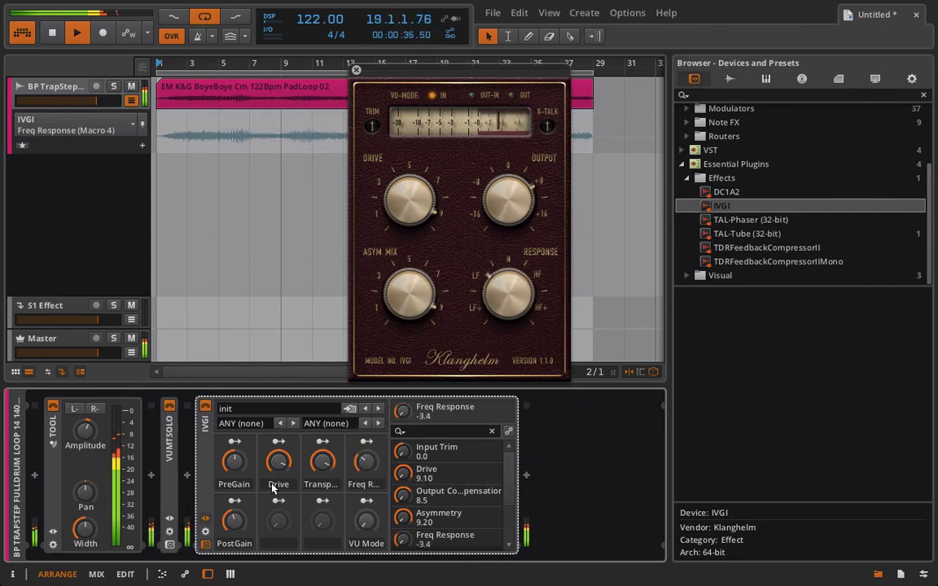
Lower PostGain to an output compensation of -3.3, and switch VU Mode to OUT while playing the loop
left_click_drag(235, 522, 235, 551)
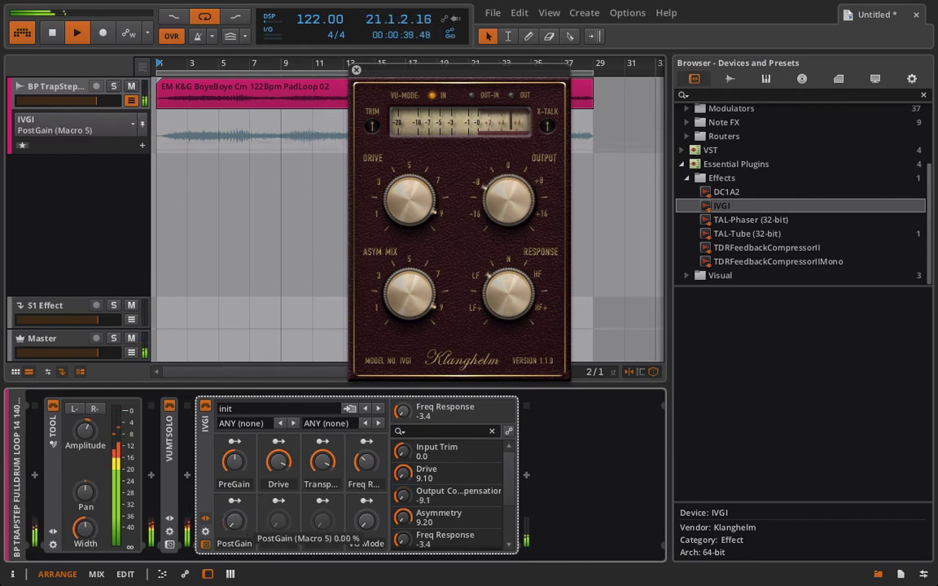
mouse_move(234, 522)
left_mouse_down()
mouse_move(235, 494)
mouse_move(234, 541)
left_mouse_up()
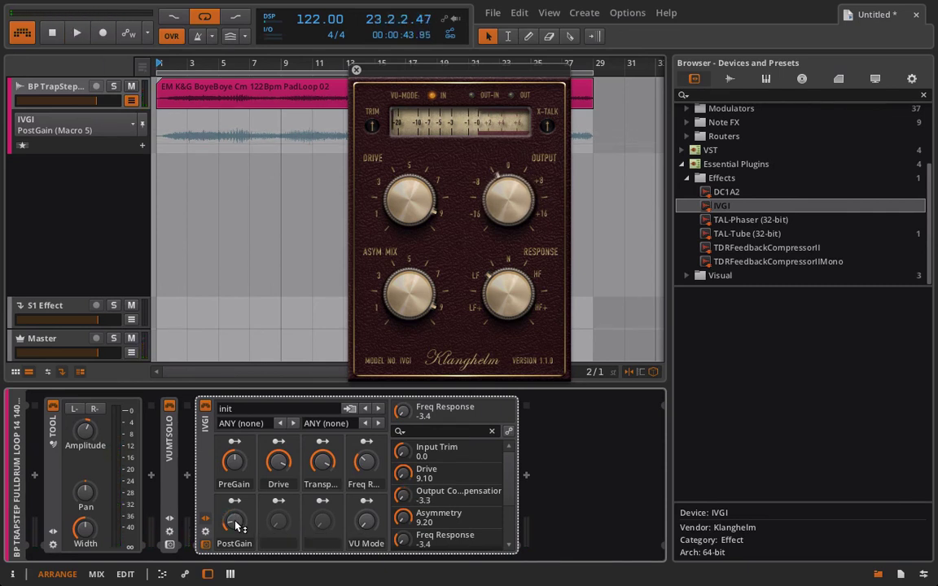
key("space")
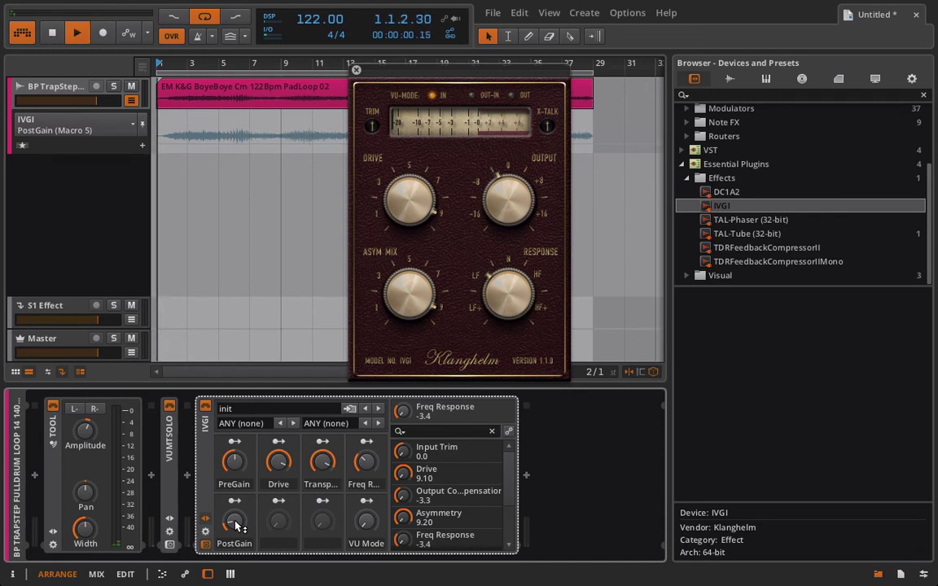
left_click_drag(366, 522, 366, 469)
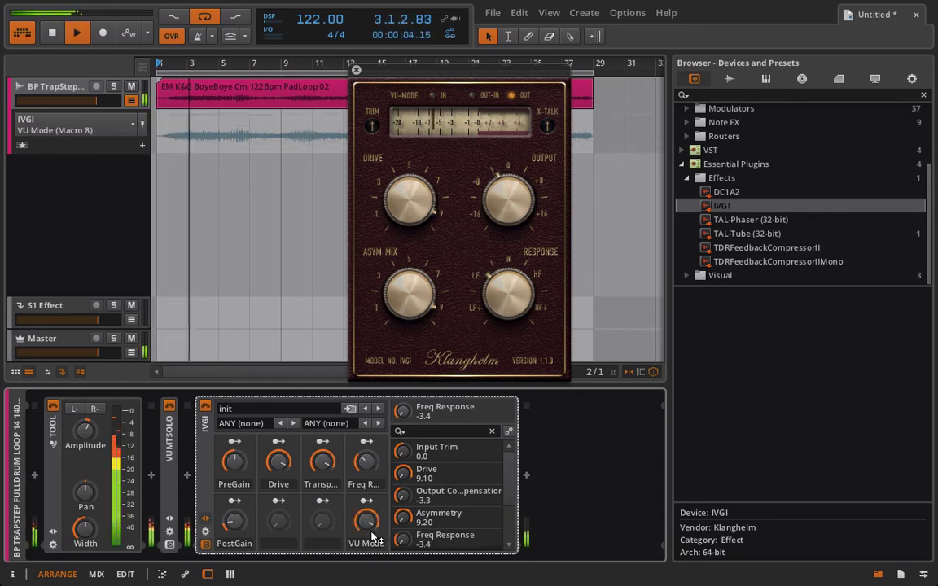
key("space")
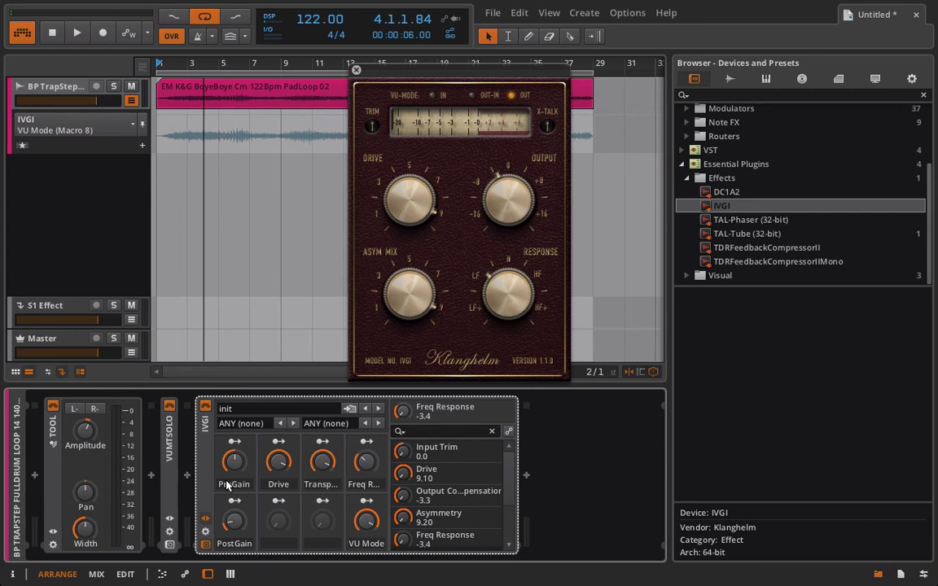
Hide IVGI's parameters and window, and save its preset as the creator's first name plus "Klaghelm Saturator", category Default, tags dirty and analog
double_click(204, 496)
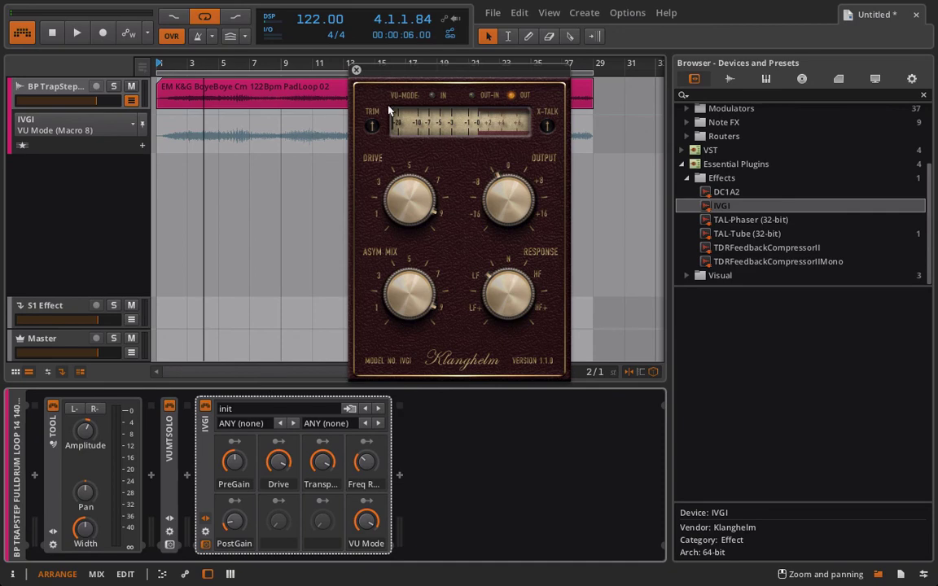
left_click(356, 70)
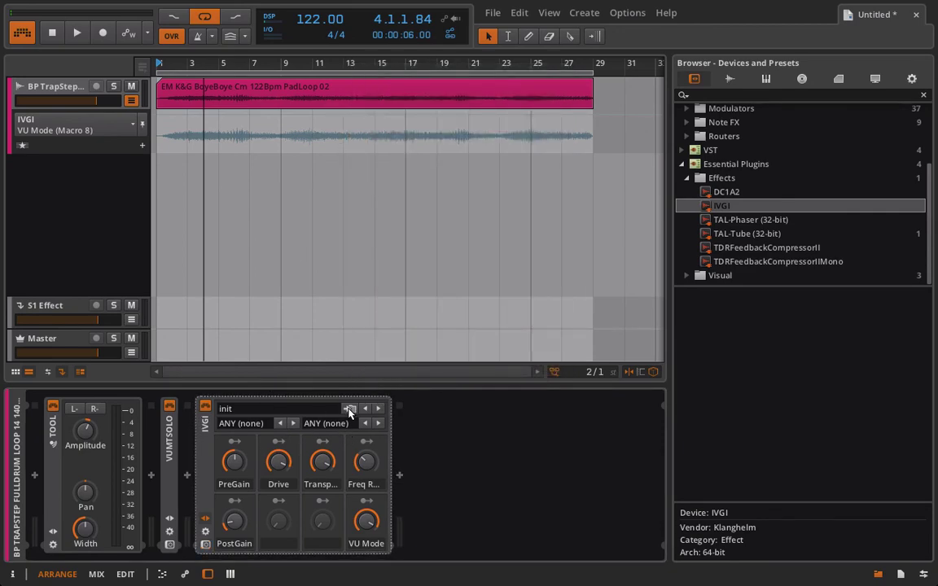
left_click(349, 409)
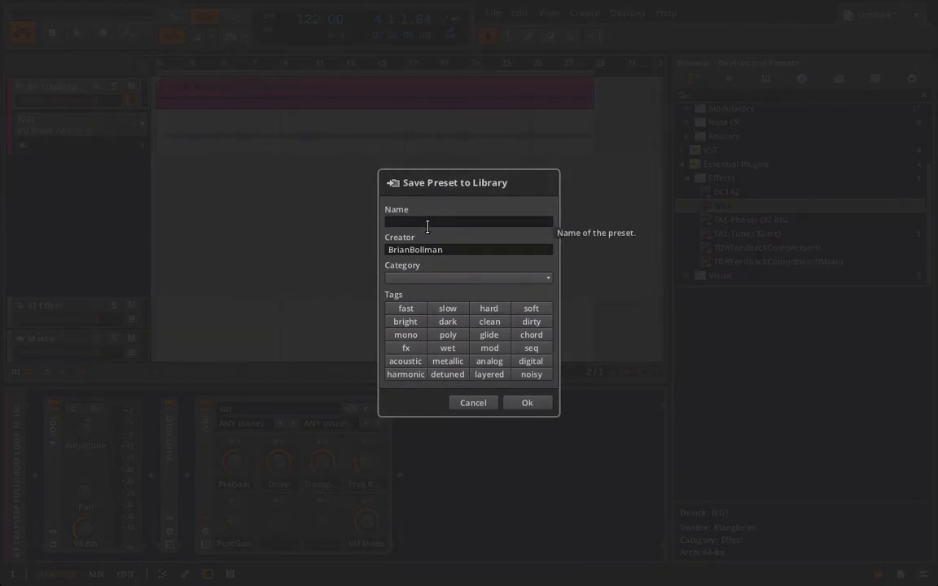
type("BRIAN Klaghelm Saturator")
left_click(417, 278)
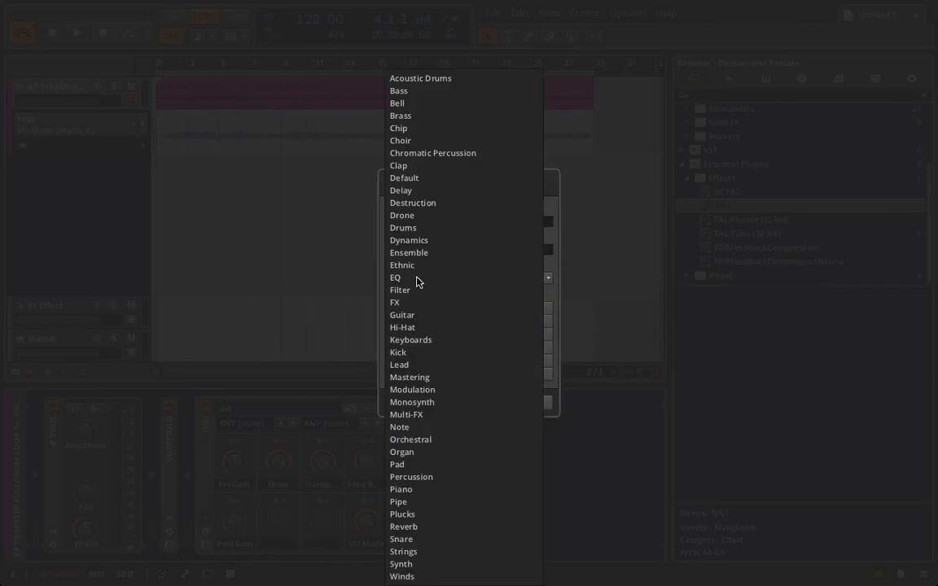
left_click(464, 181)
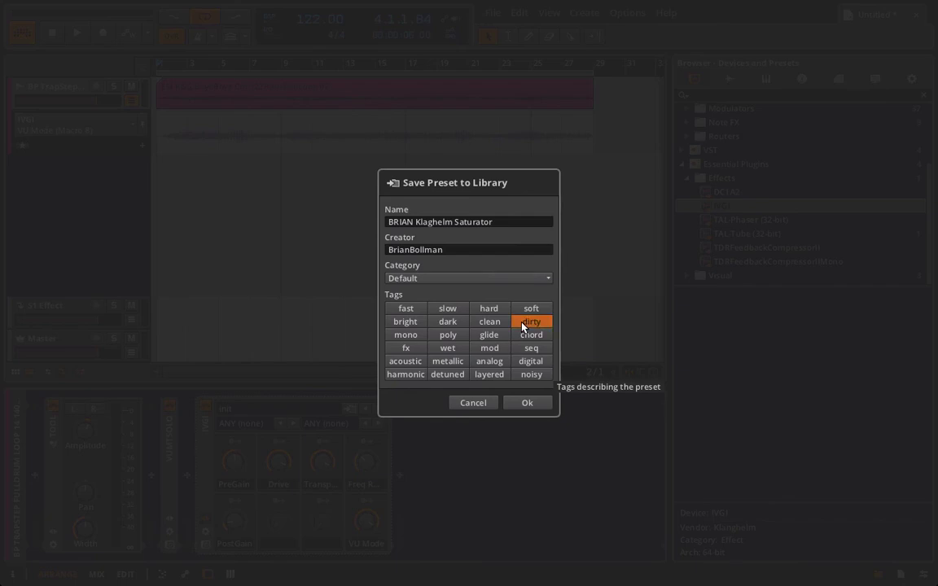
left_click(492, 362)
left_click(529, 404)
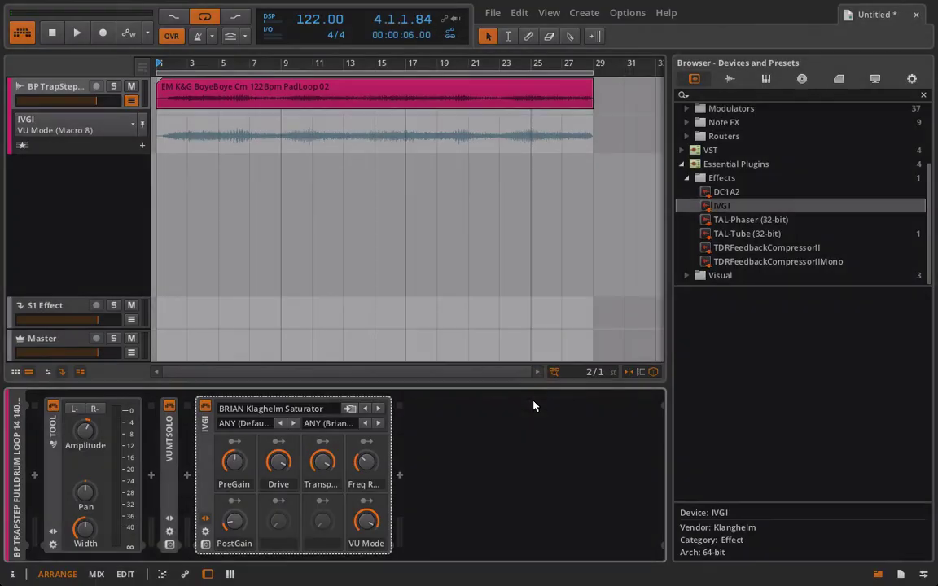
Collapse the Effects folder of Essential Plugins and select it to view its saved presets
left_click(688, 178)
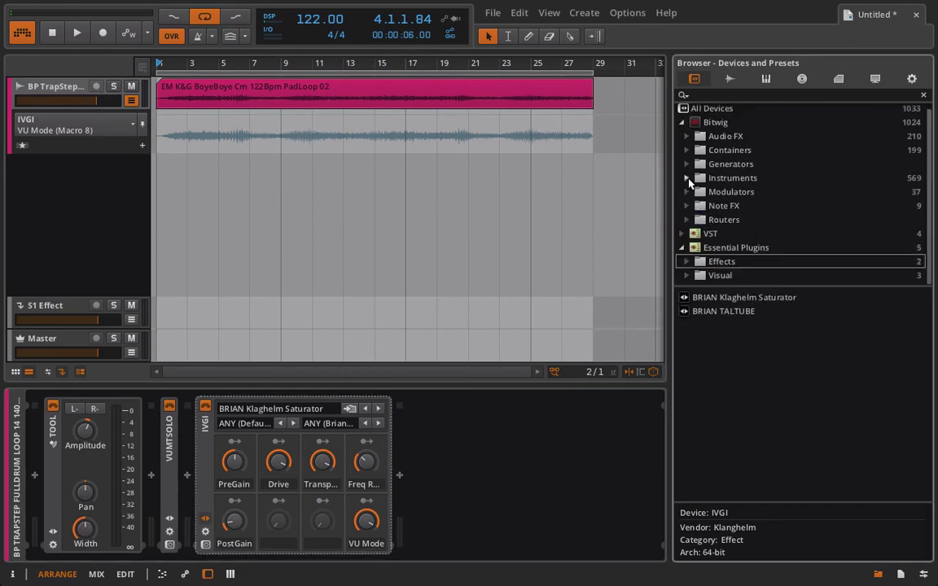
left_click(723, 261)
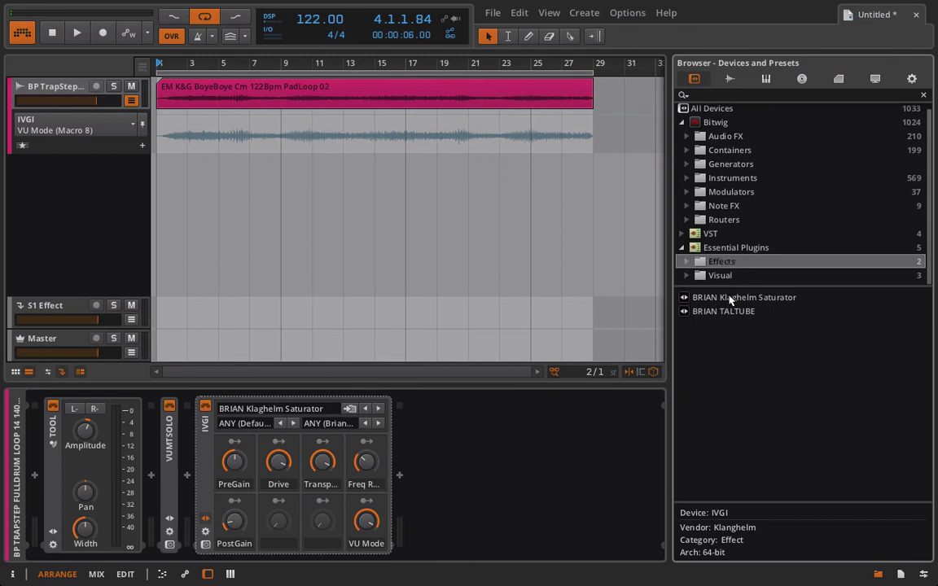